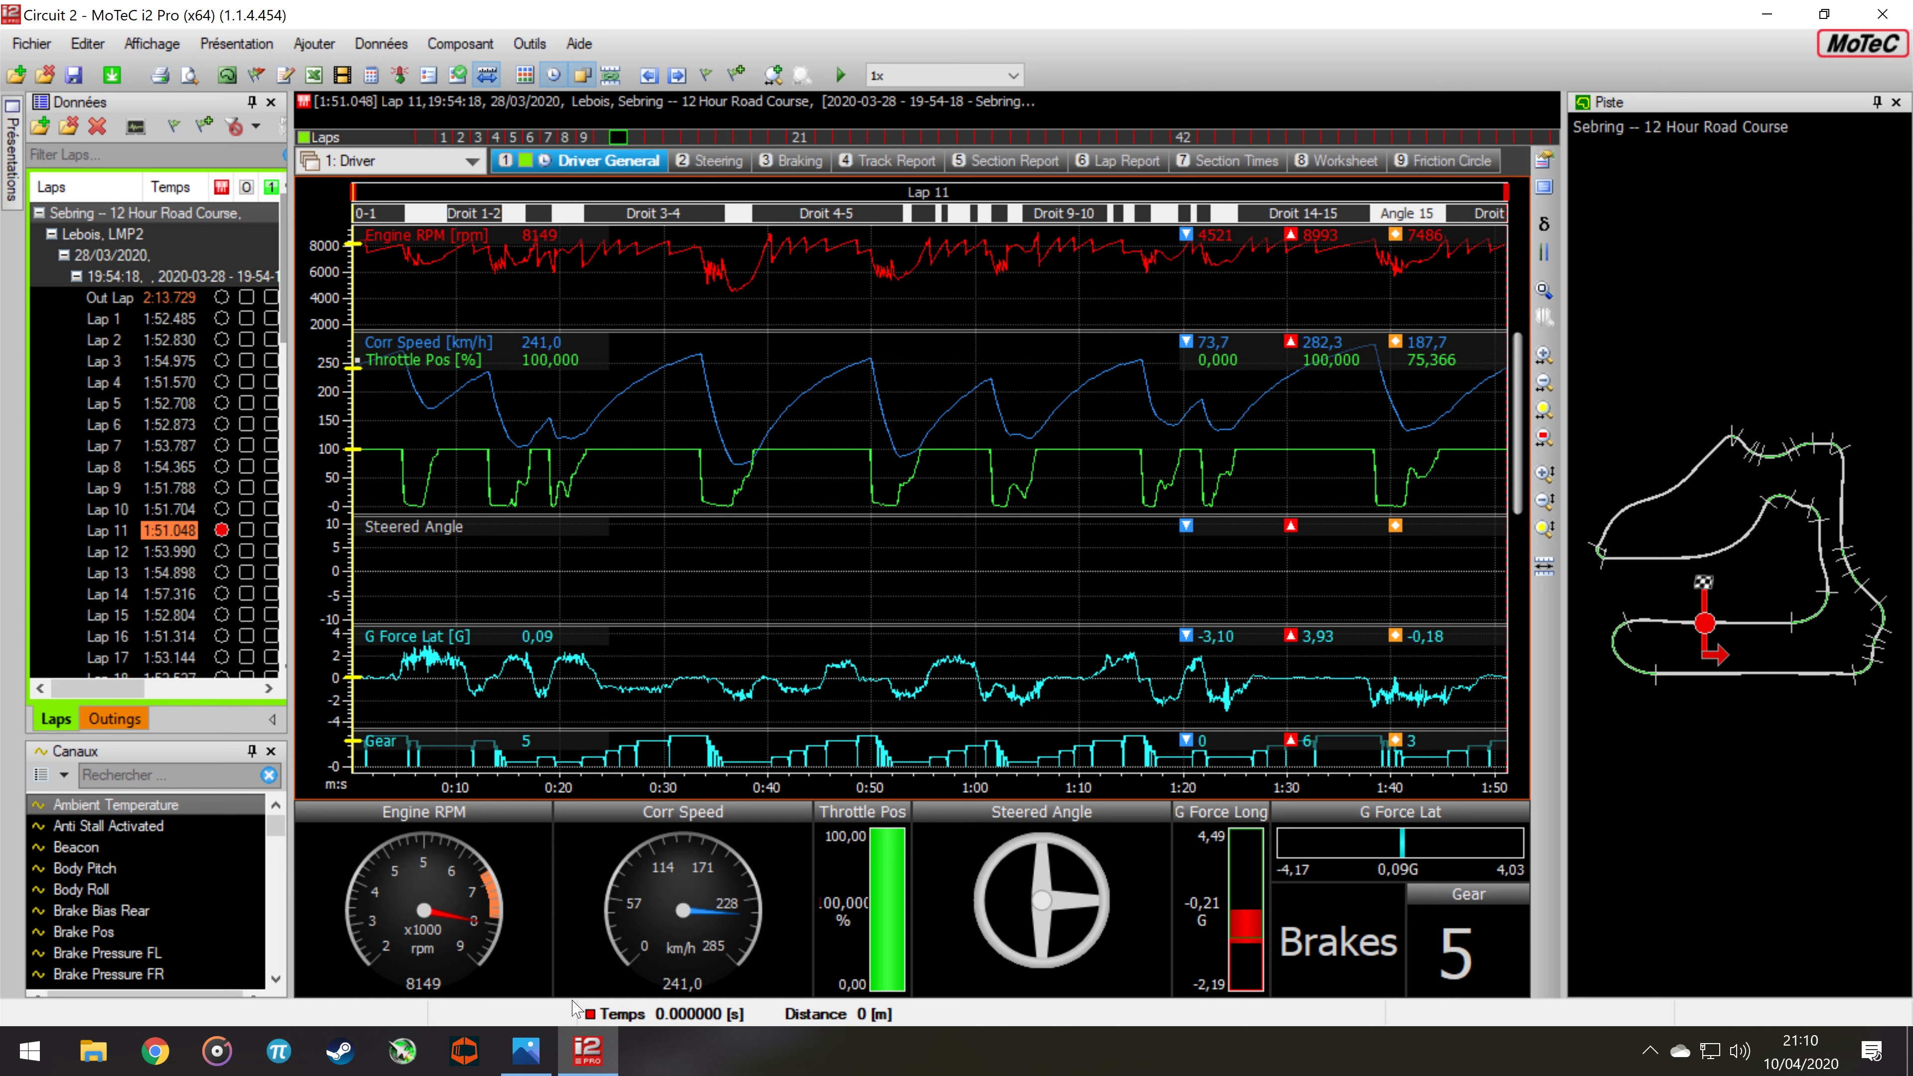
Check the workspace structure diagram in comprendre motec.JPG, then close and relaunch MoTeC i2 Pro
left_click(525, 1051)
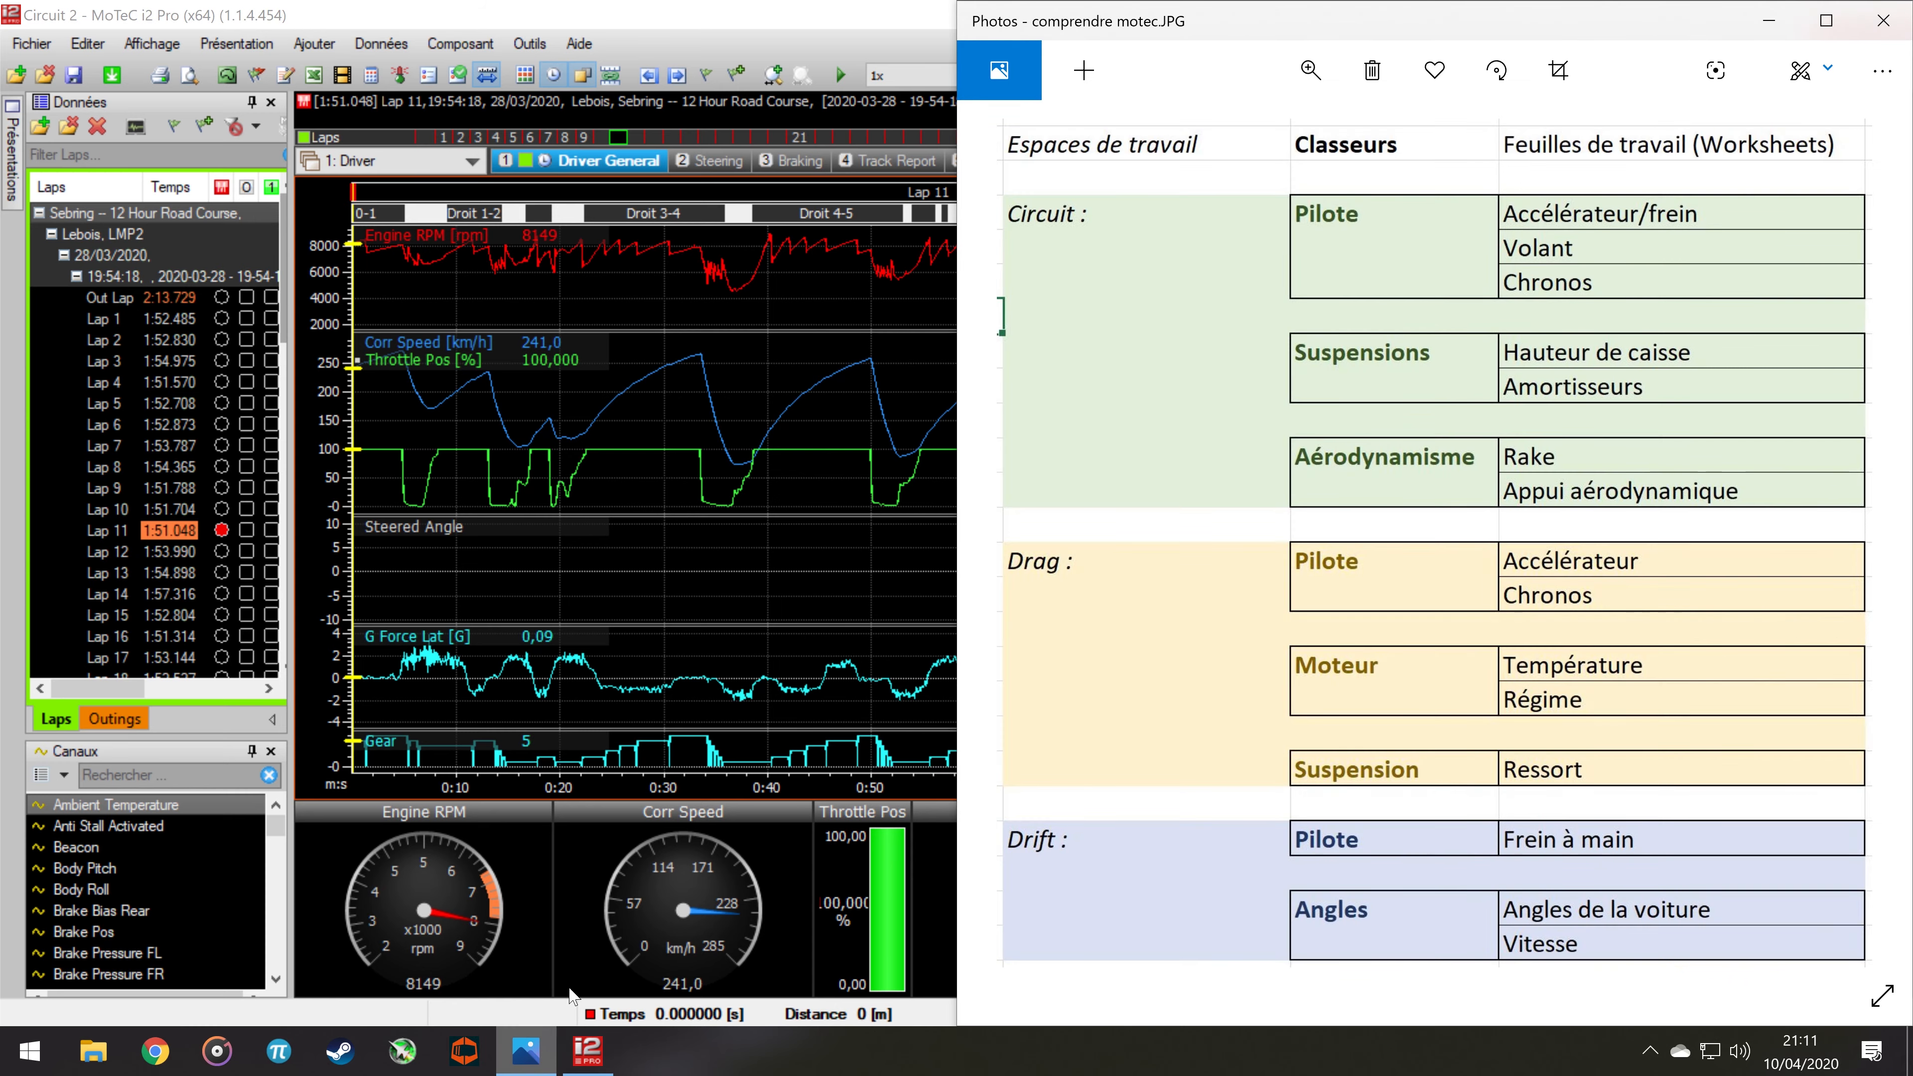
double_click(862, 15)
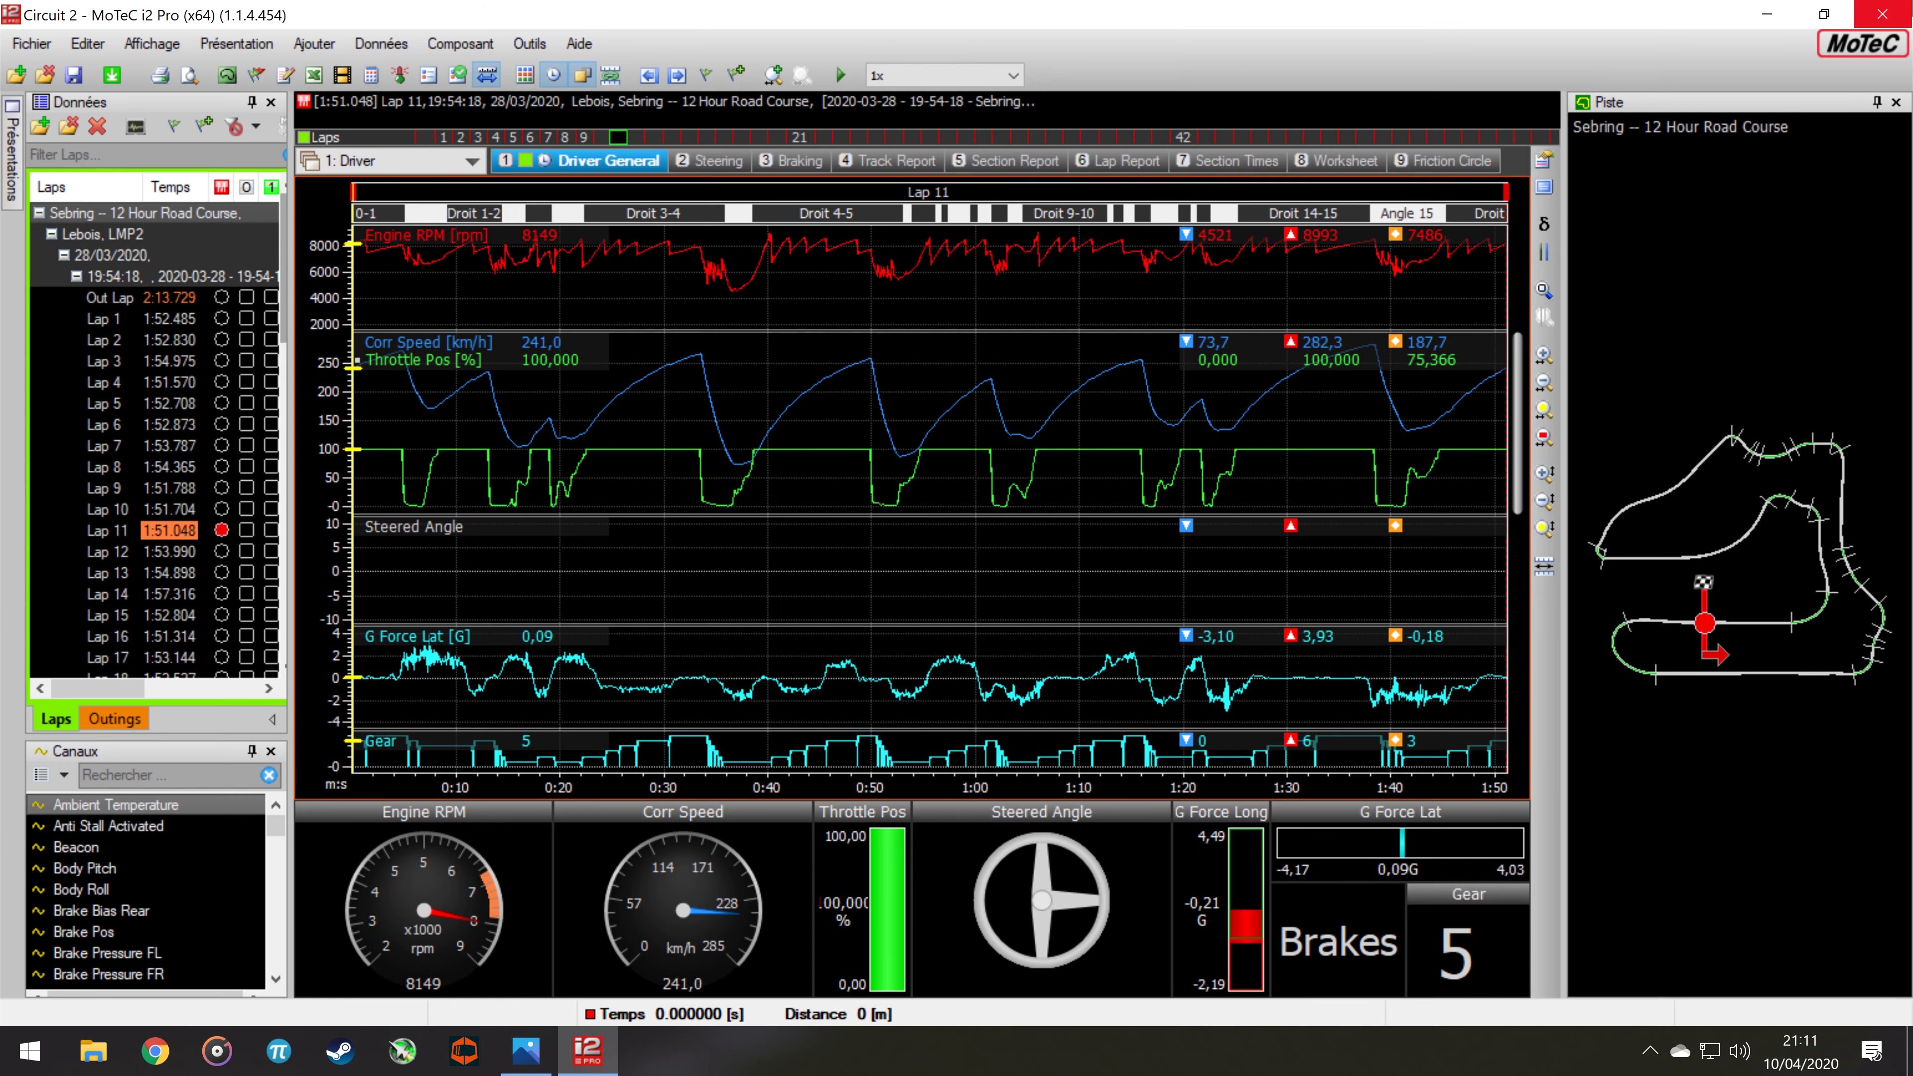
left_click(1896, 10)
key("super")
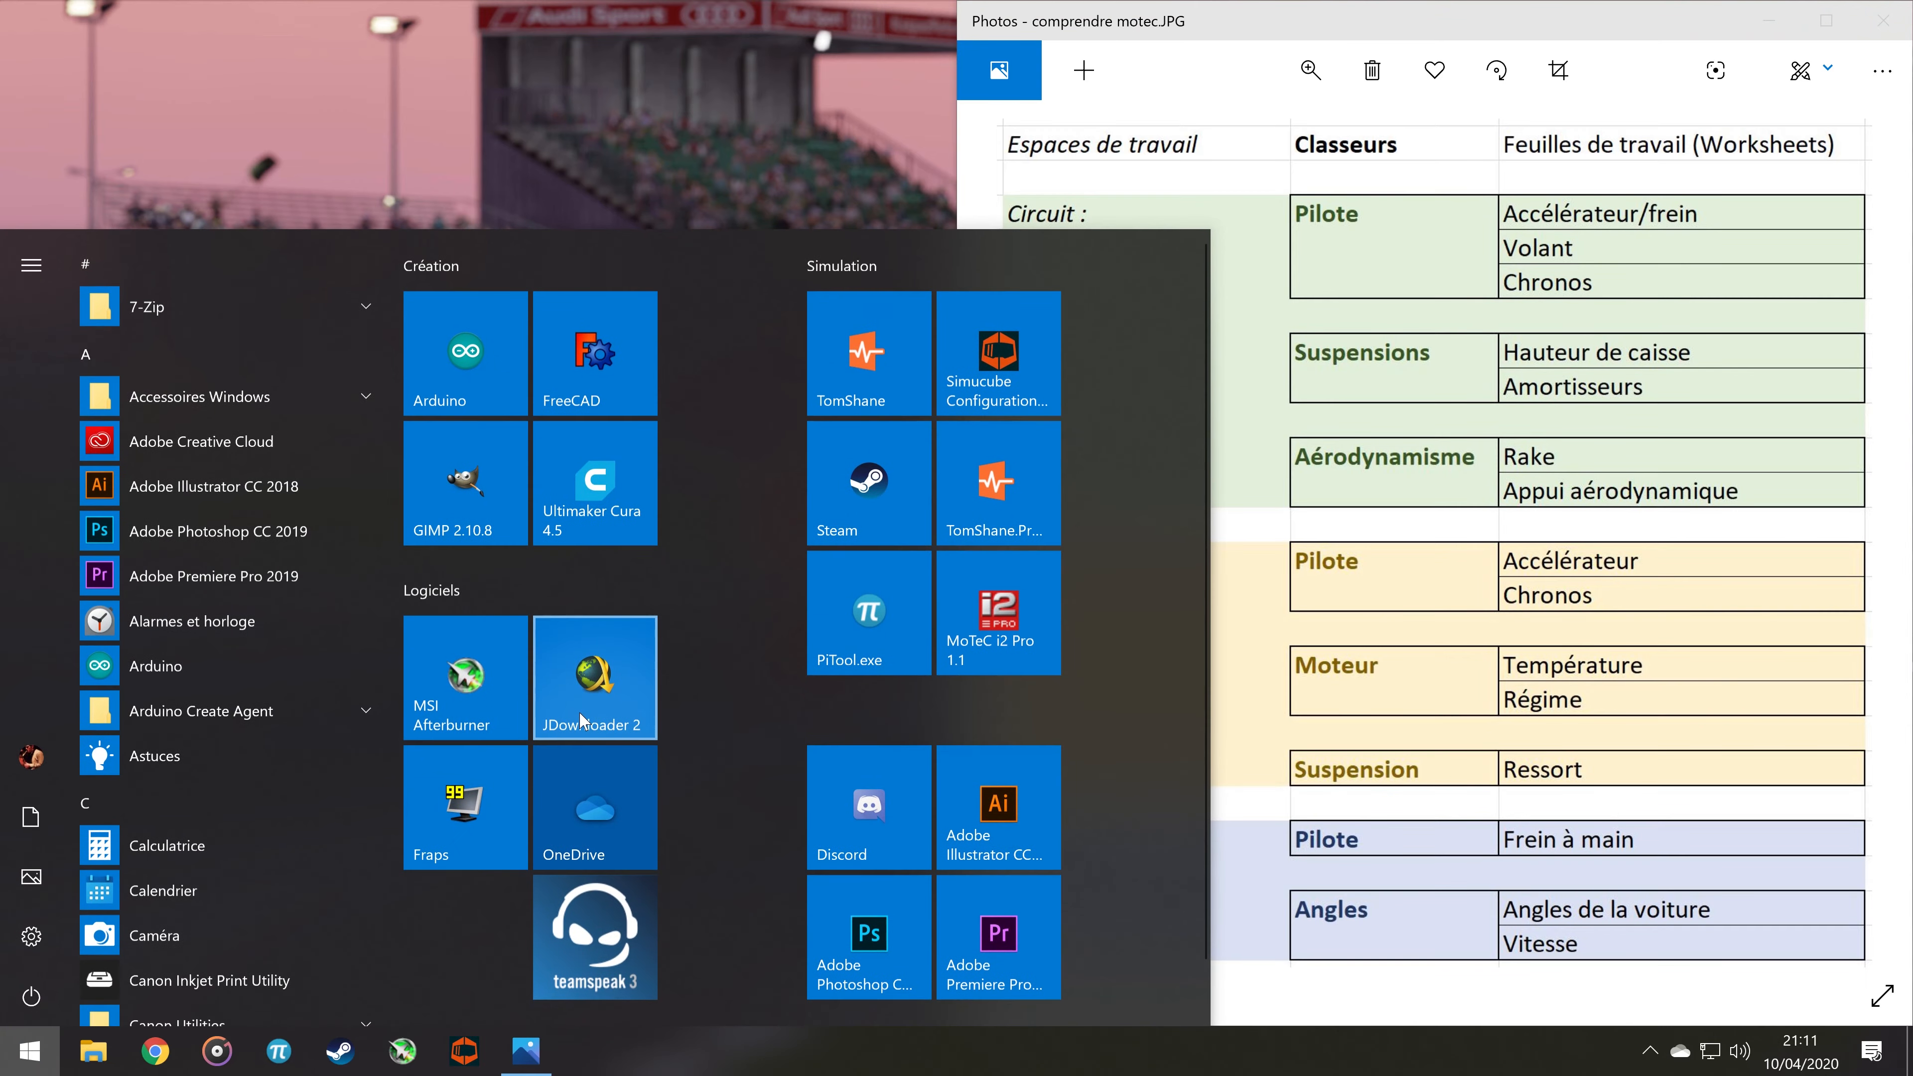
left_click(1031, 610)
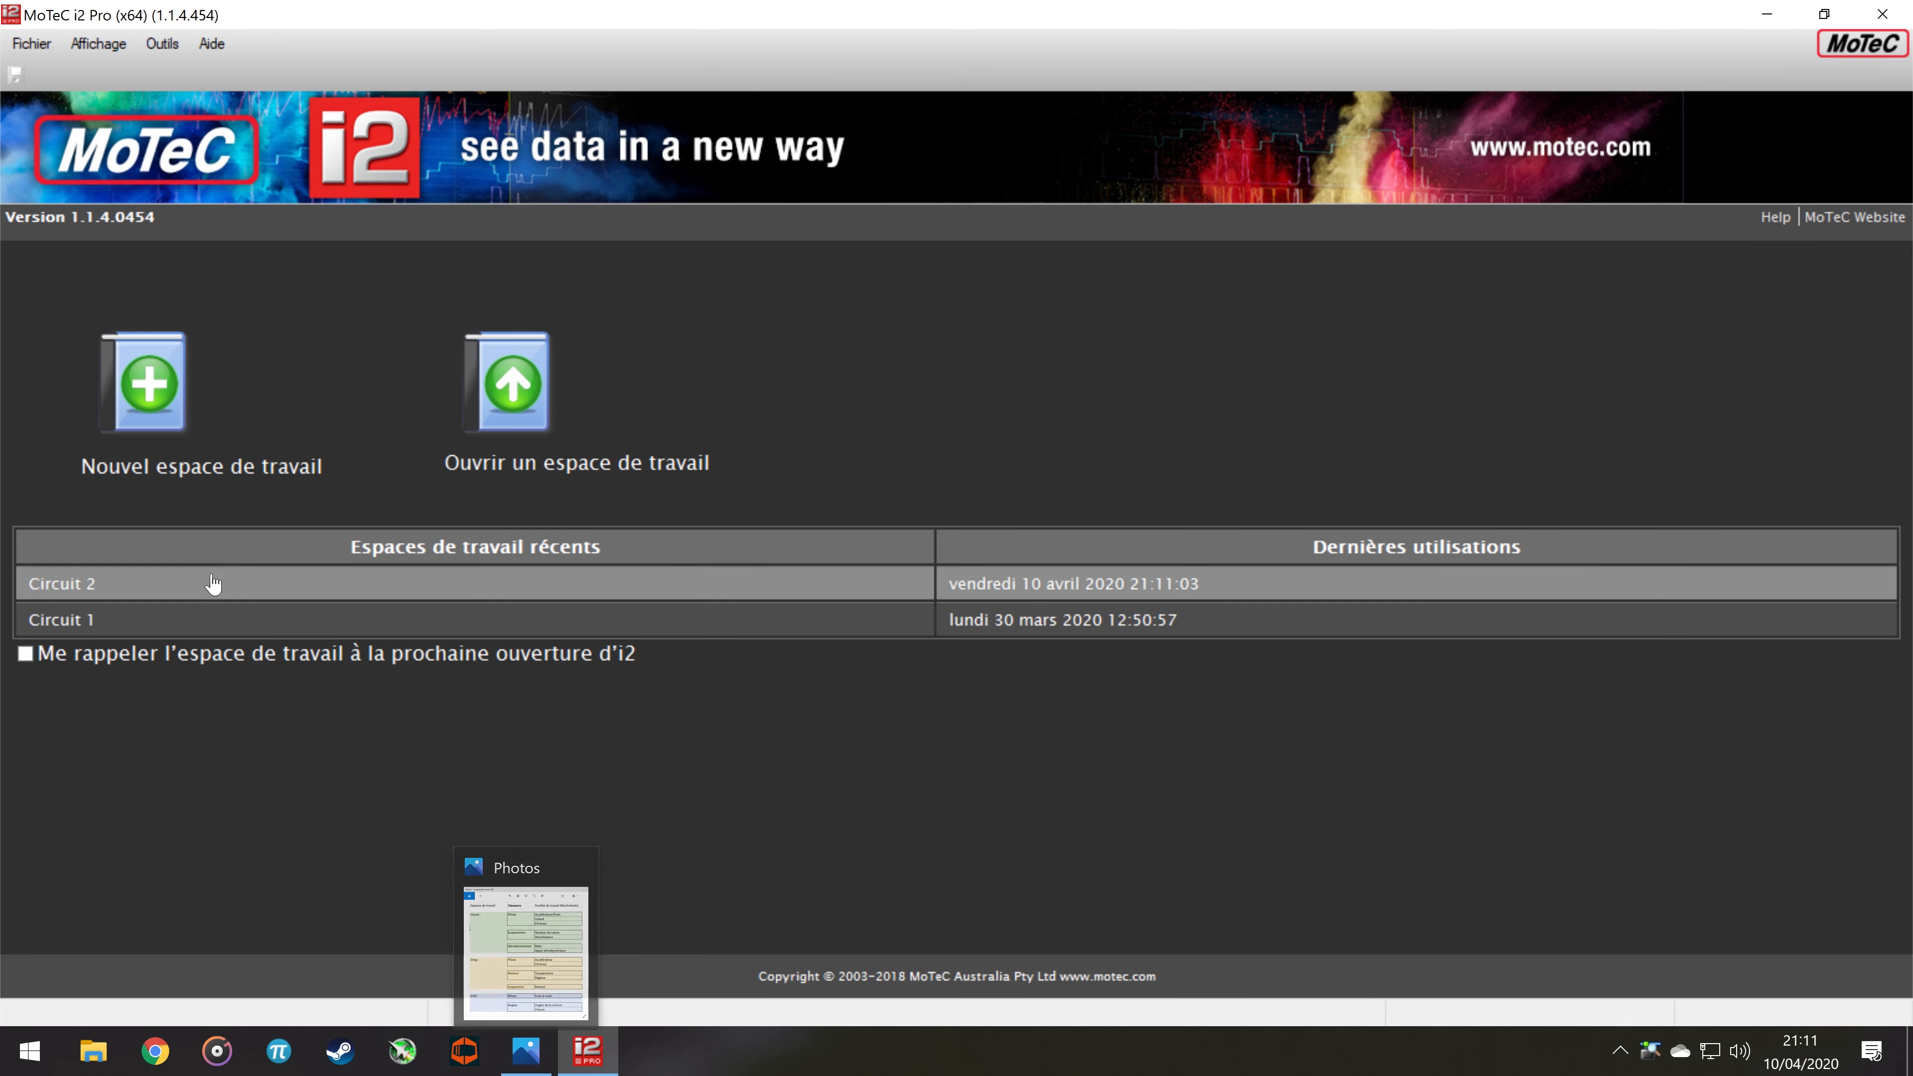
Consult the workspace diagram and open the recent workspace Circuit 2
left_click(515, 1066)
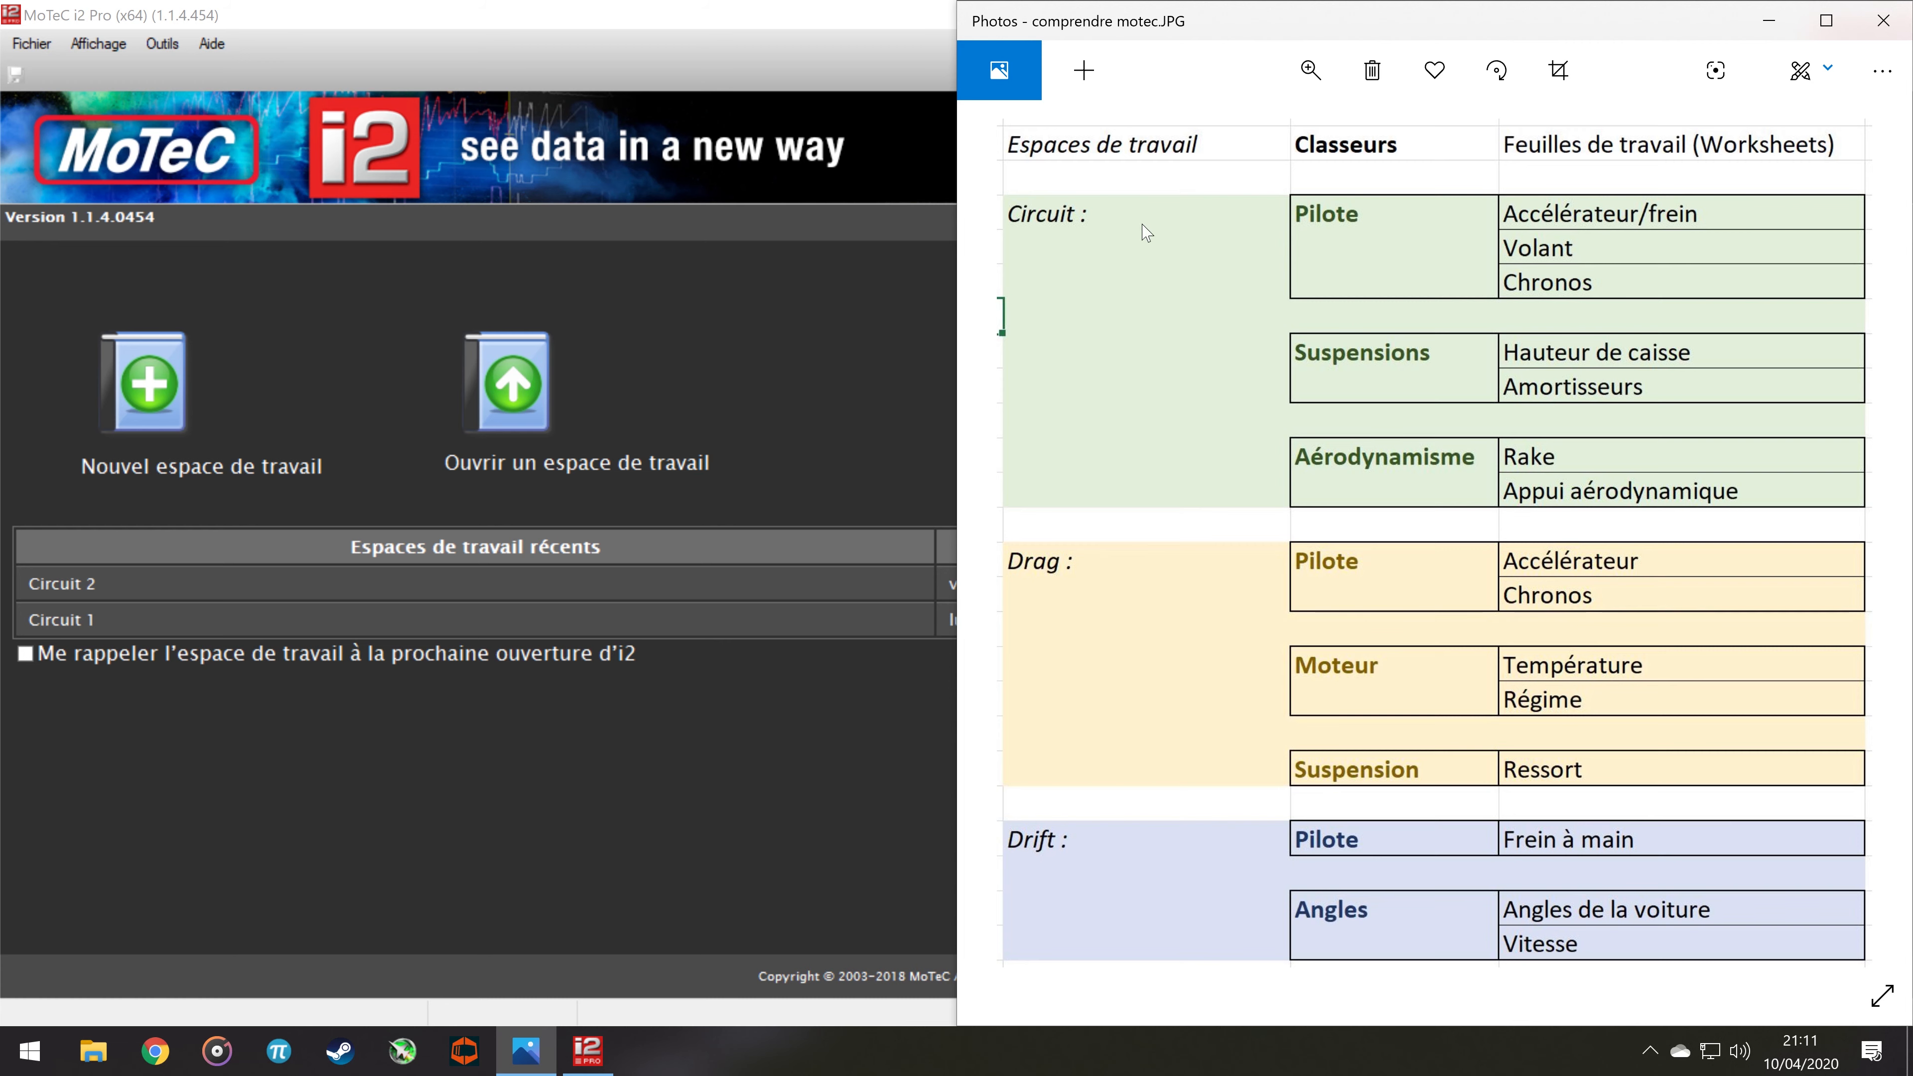
left_click(310, 714)
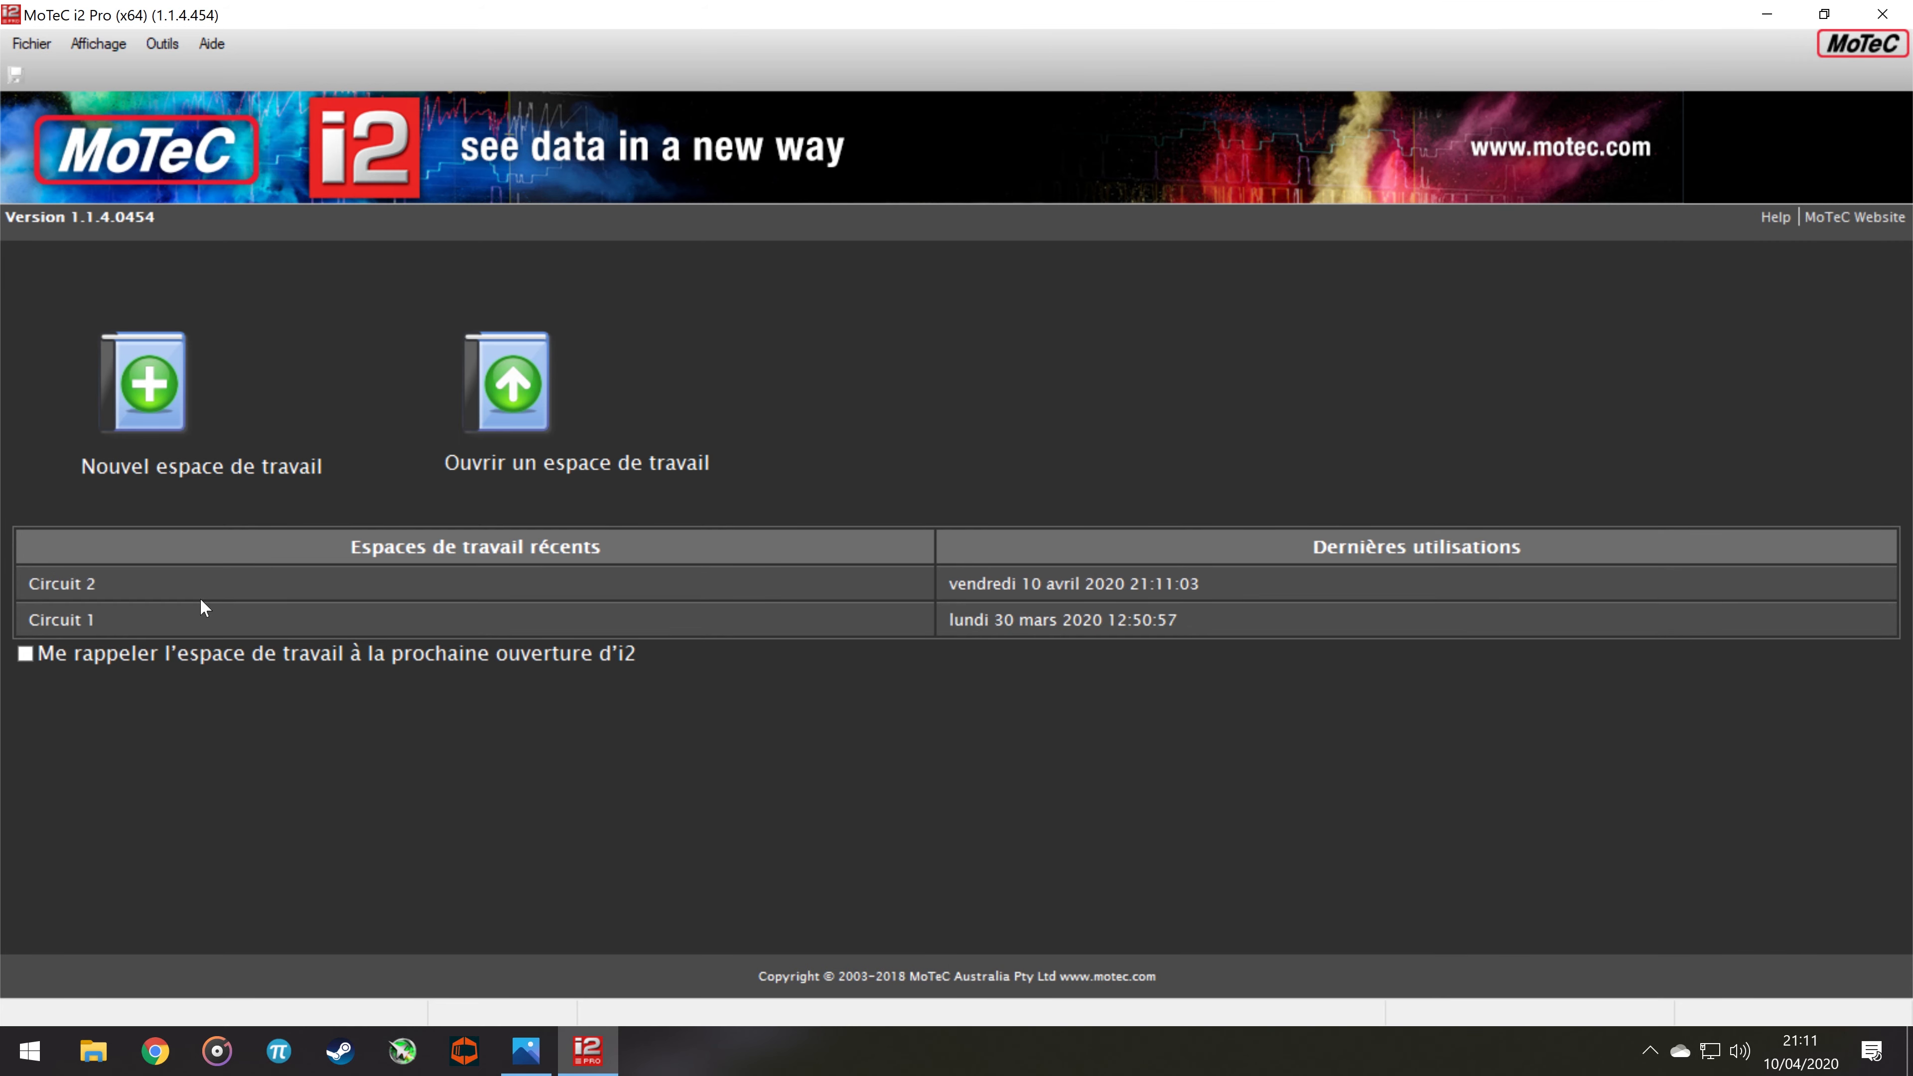
left_click(252, 599)
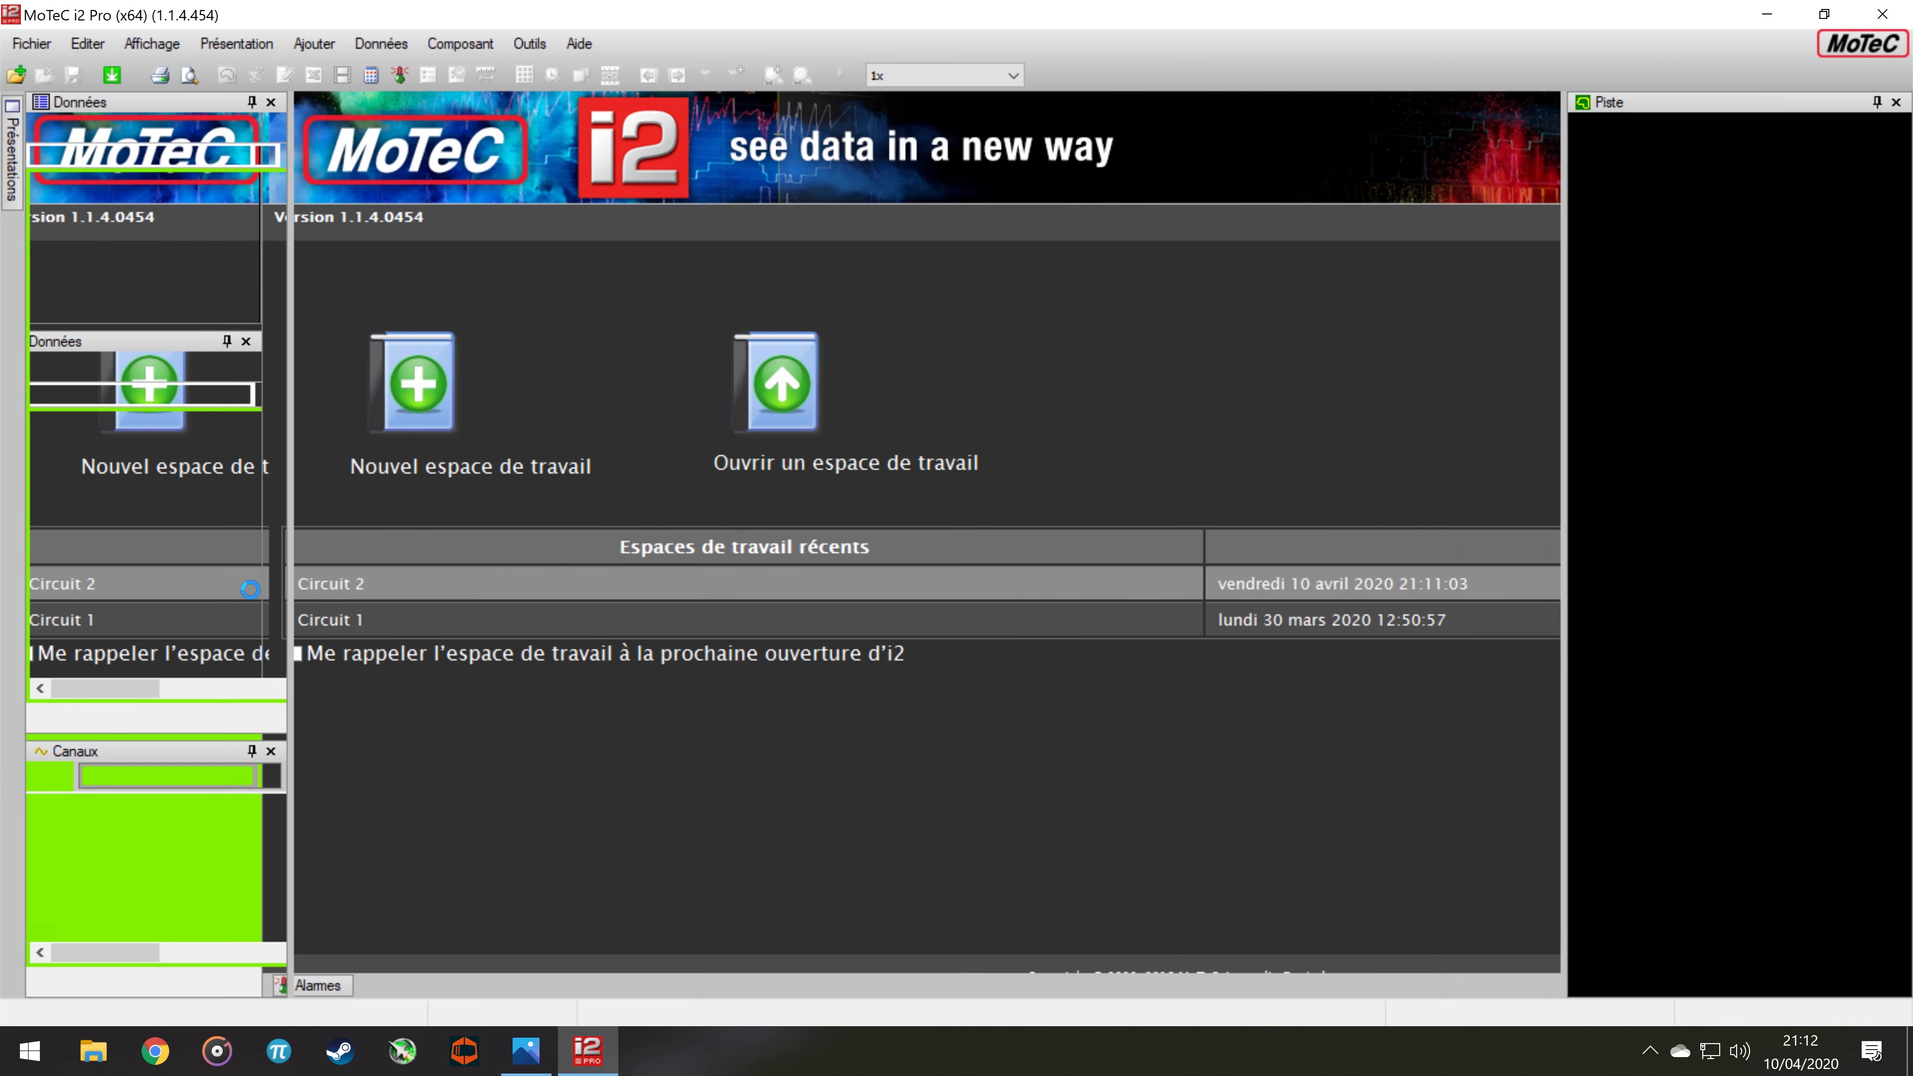
Compare the workbooks available in Circuit 2 with the Classeurs column of the reference diagram
left_click(526, 1051)
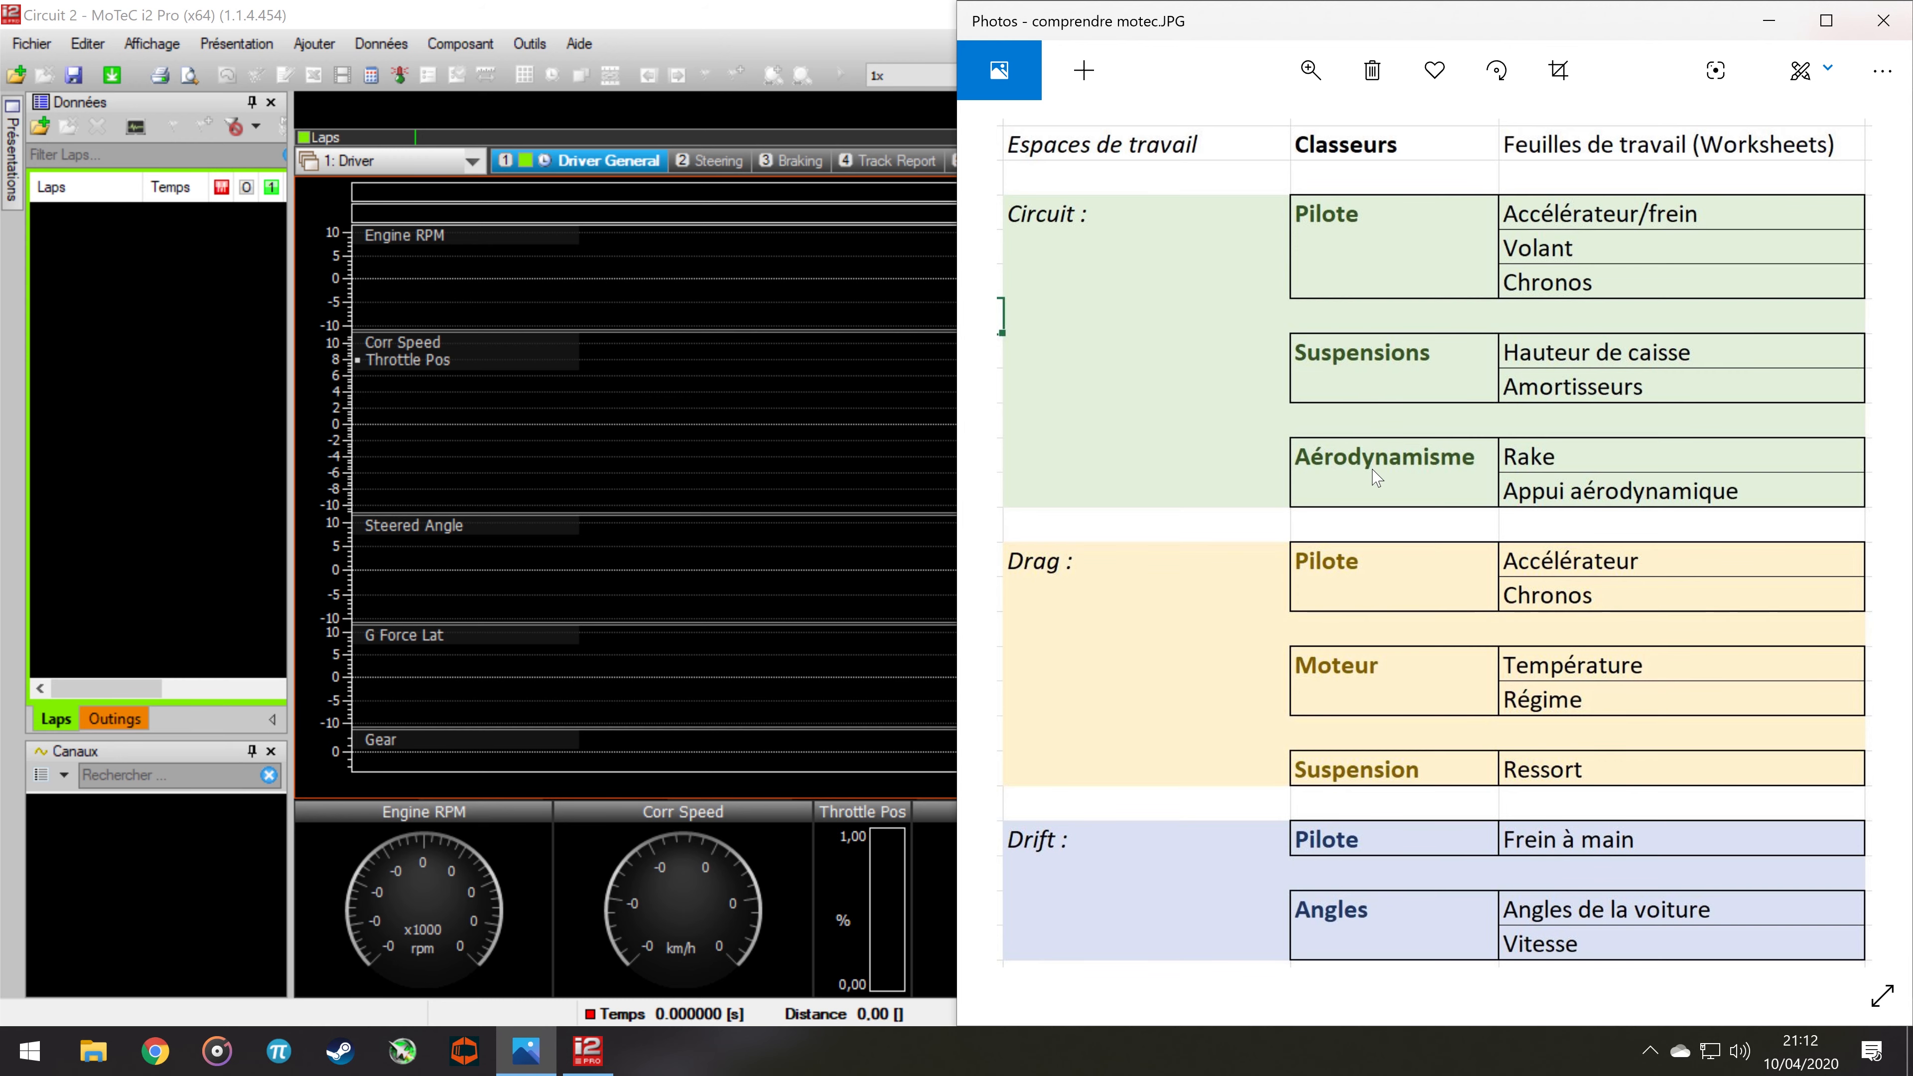
left_click(469, 163)
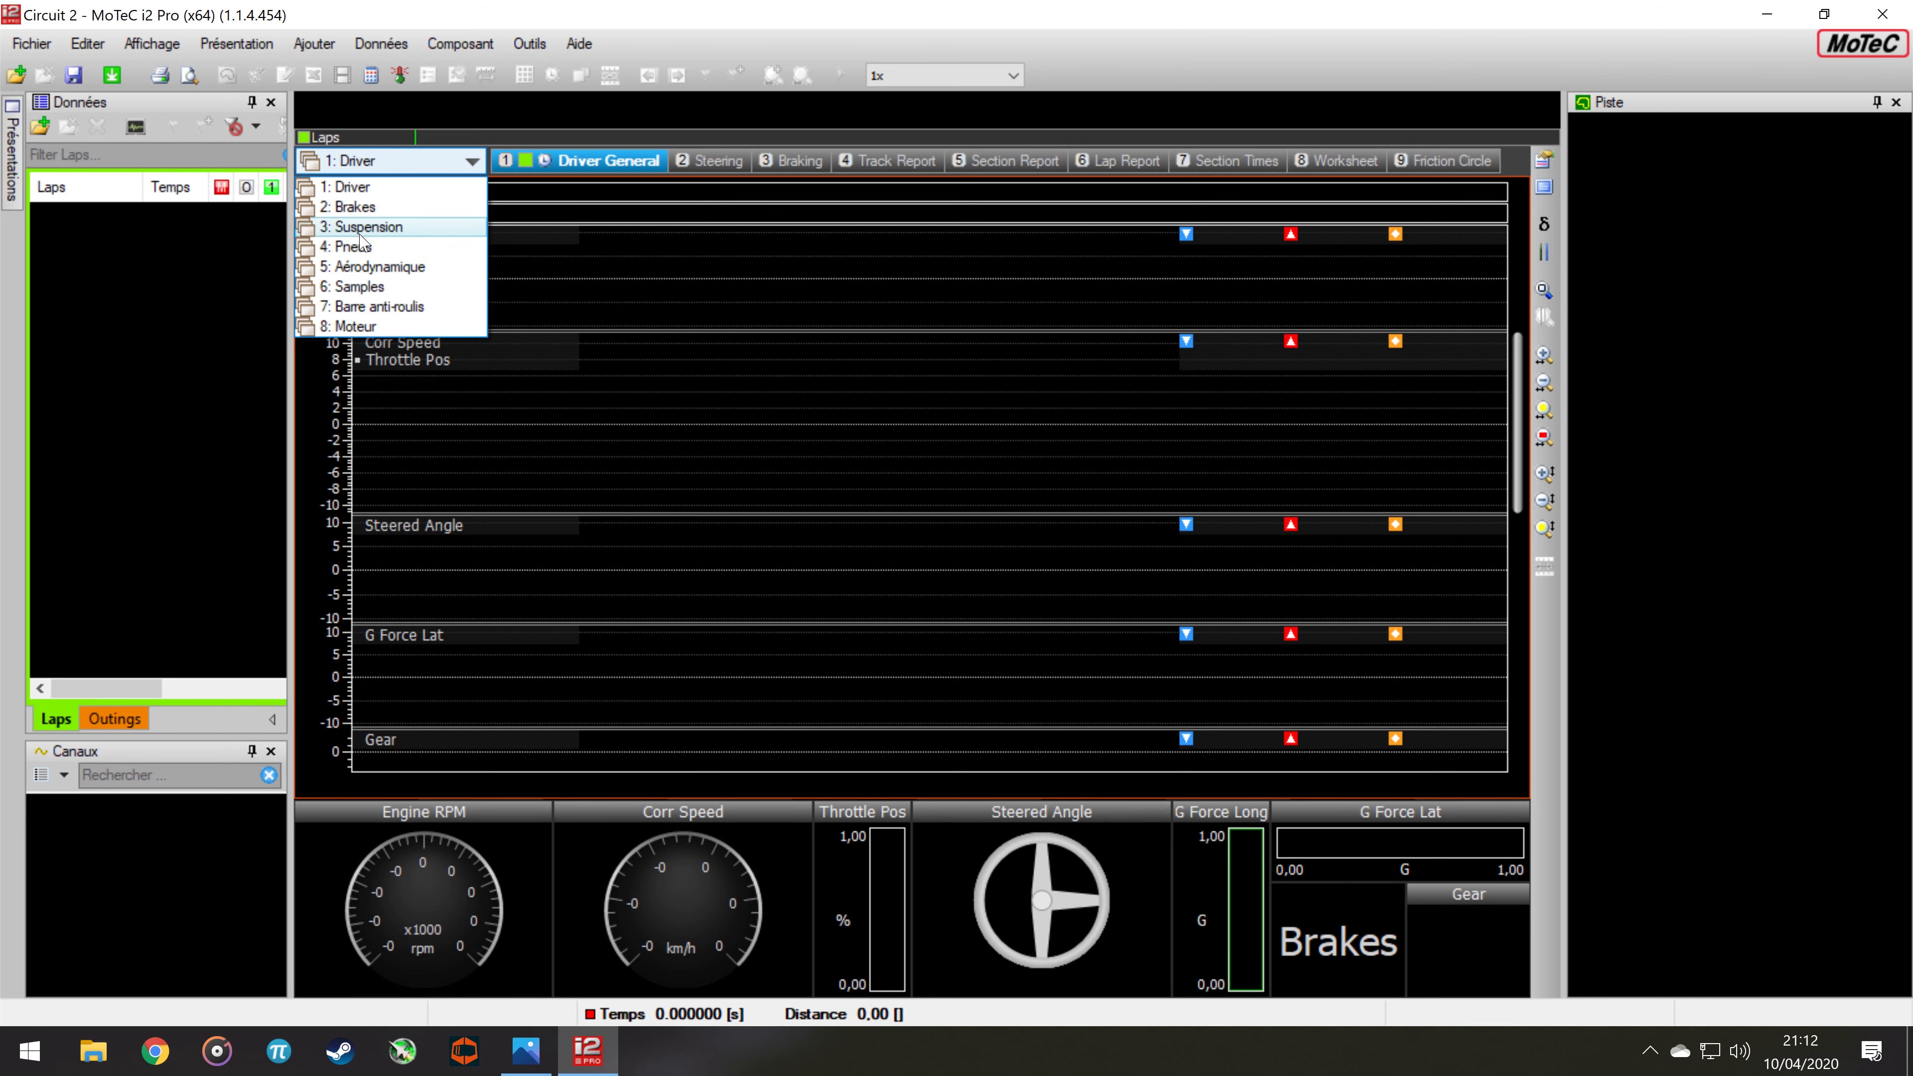
left_click(525, 1051)
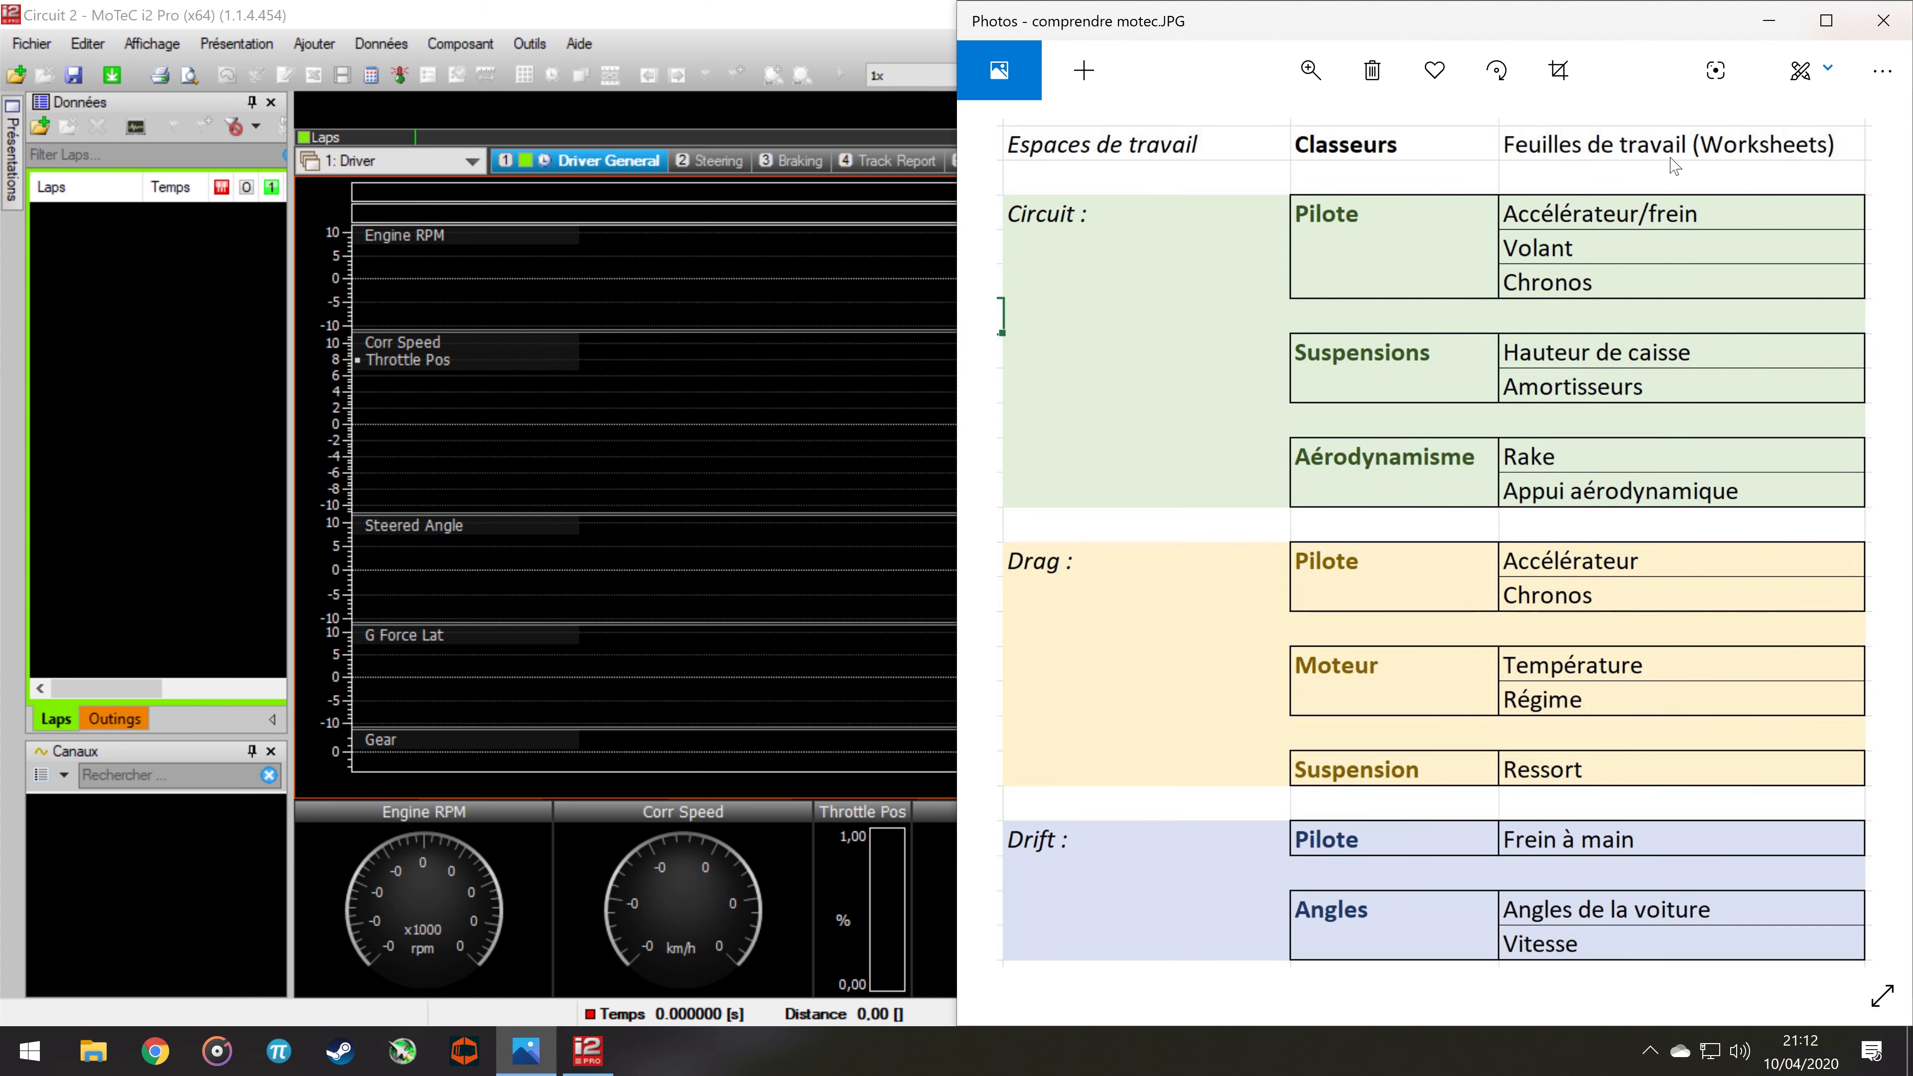
Open the presentation editor and view the Section Times, Steering and Driver General worksheets of the Driver workbook
left_click(269, 42)
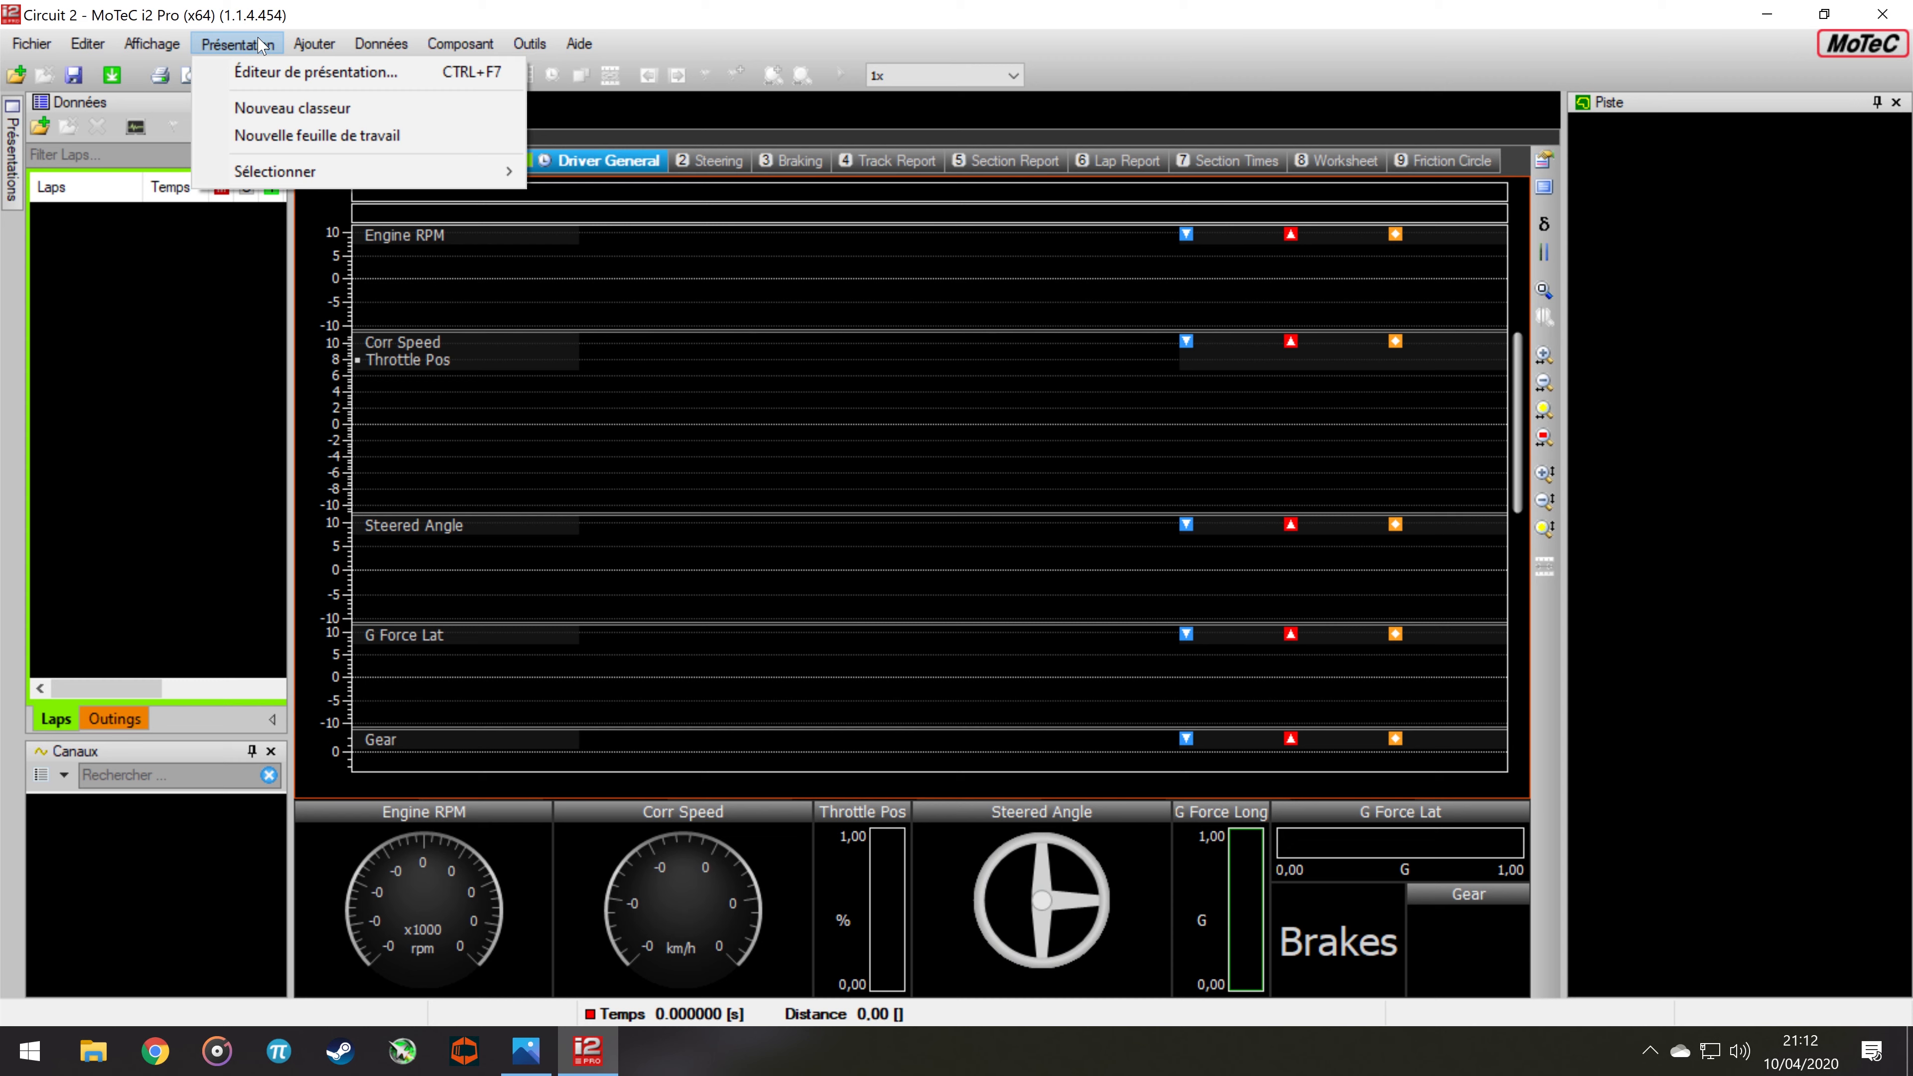
left_click(259, 73)
scroll(955, 340, "up", 1)
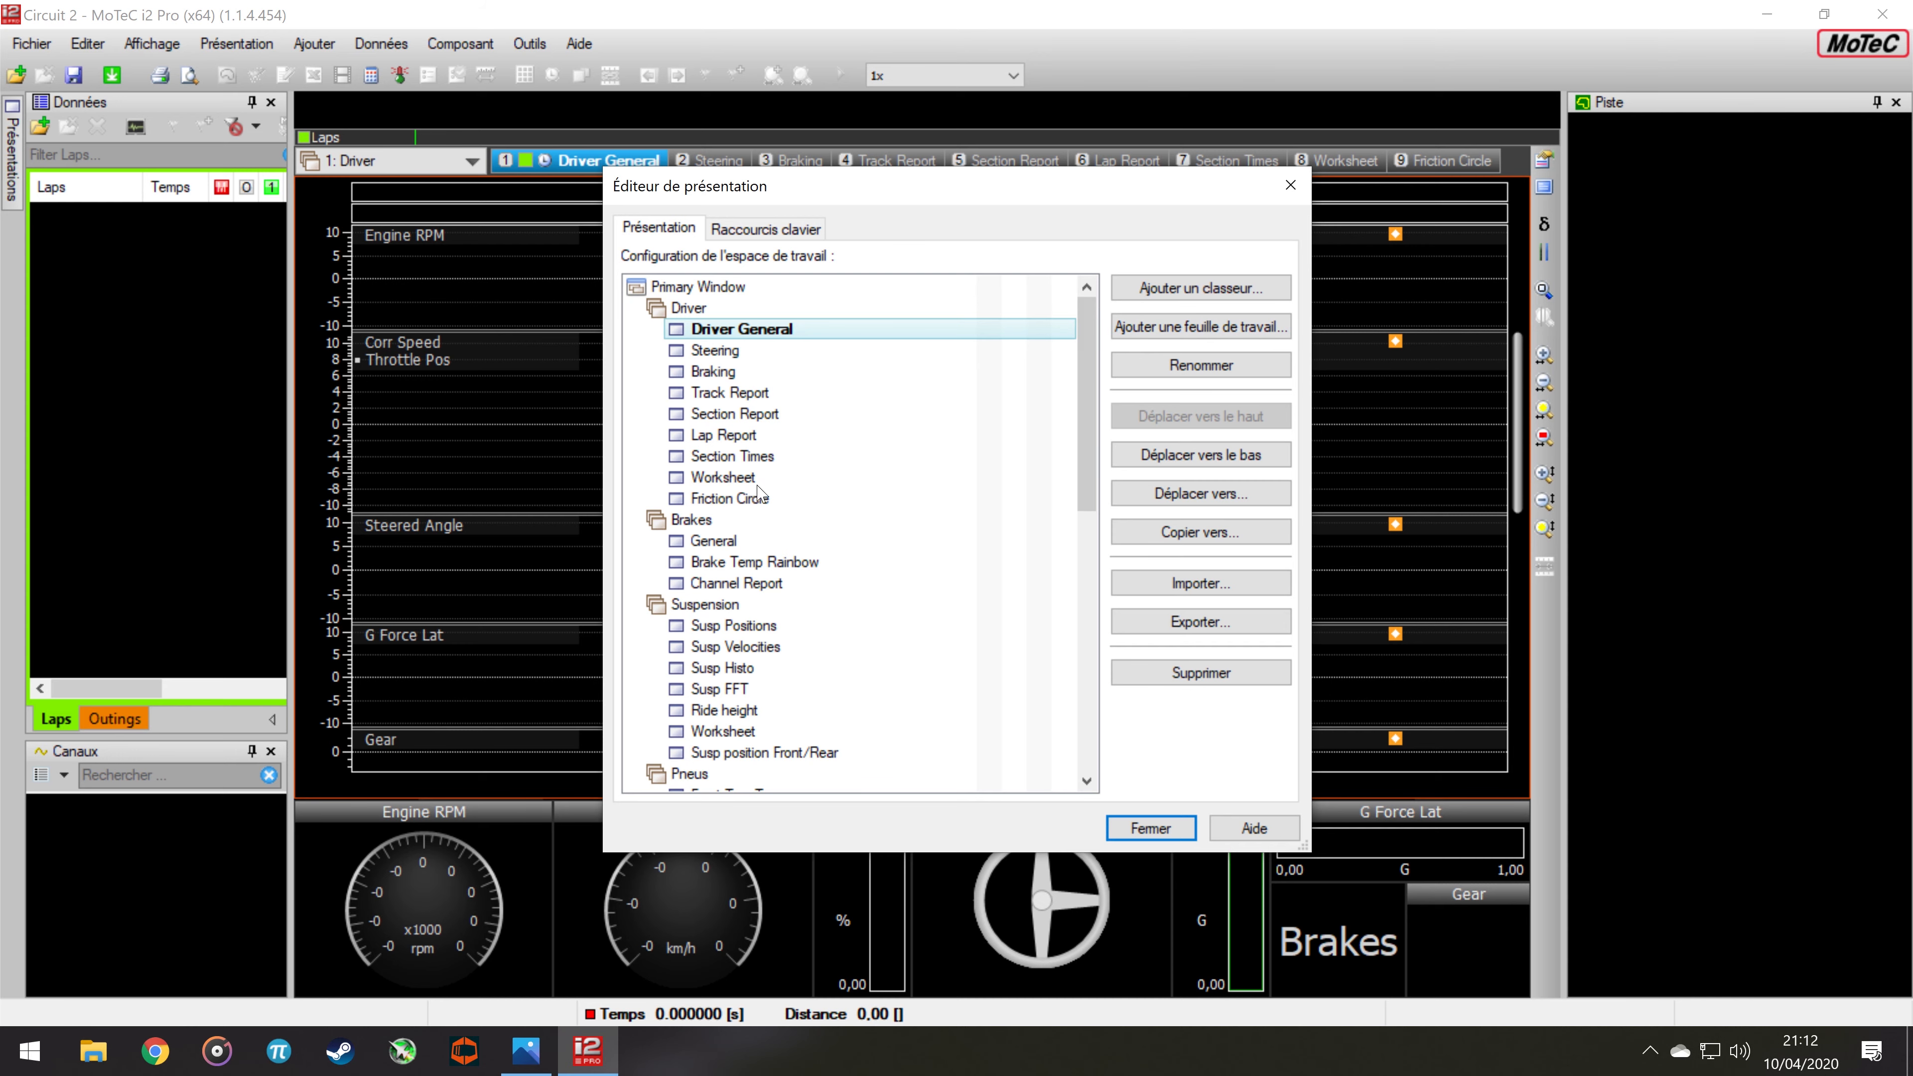
left_click(731, 455)
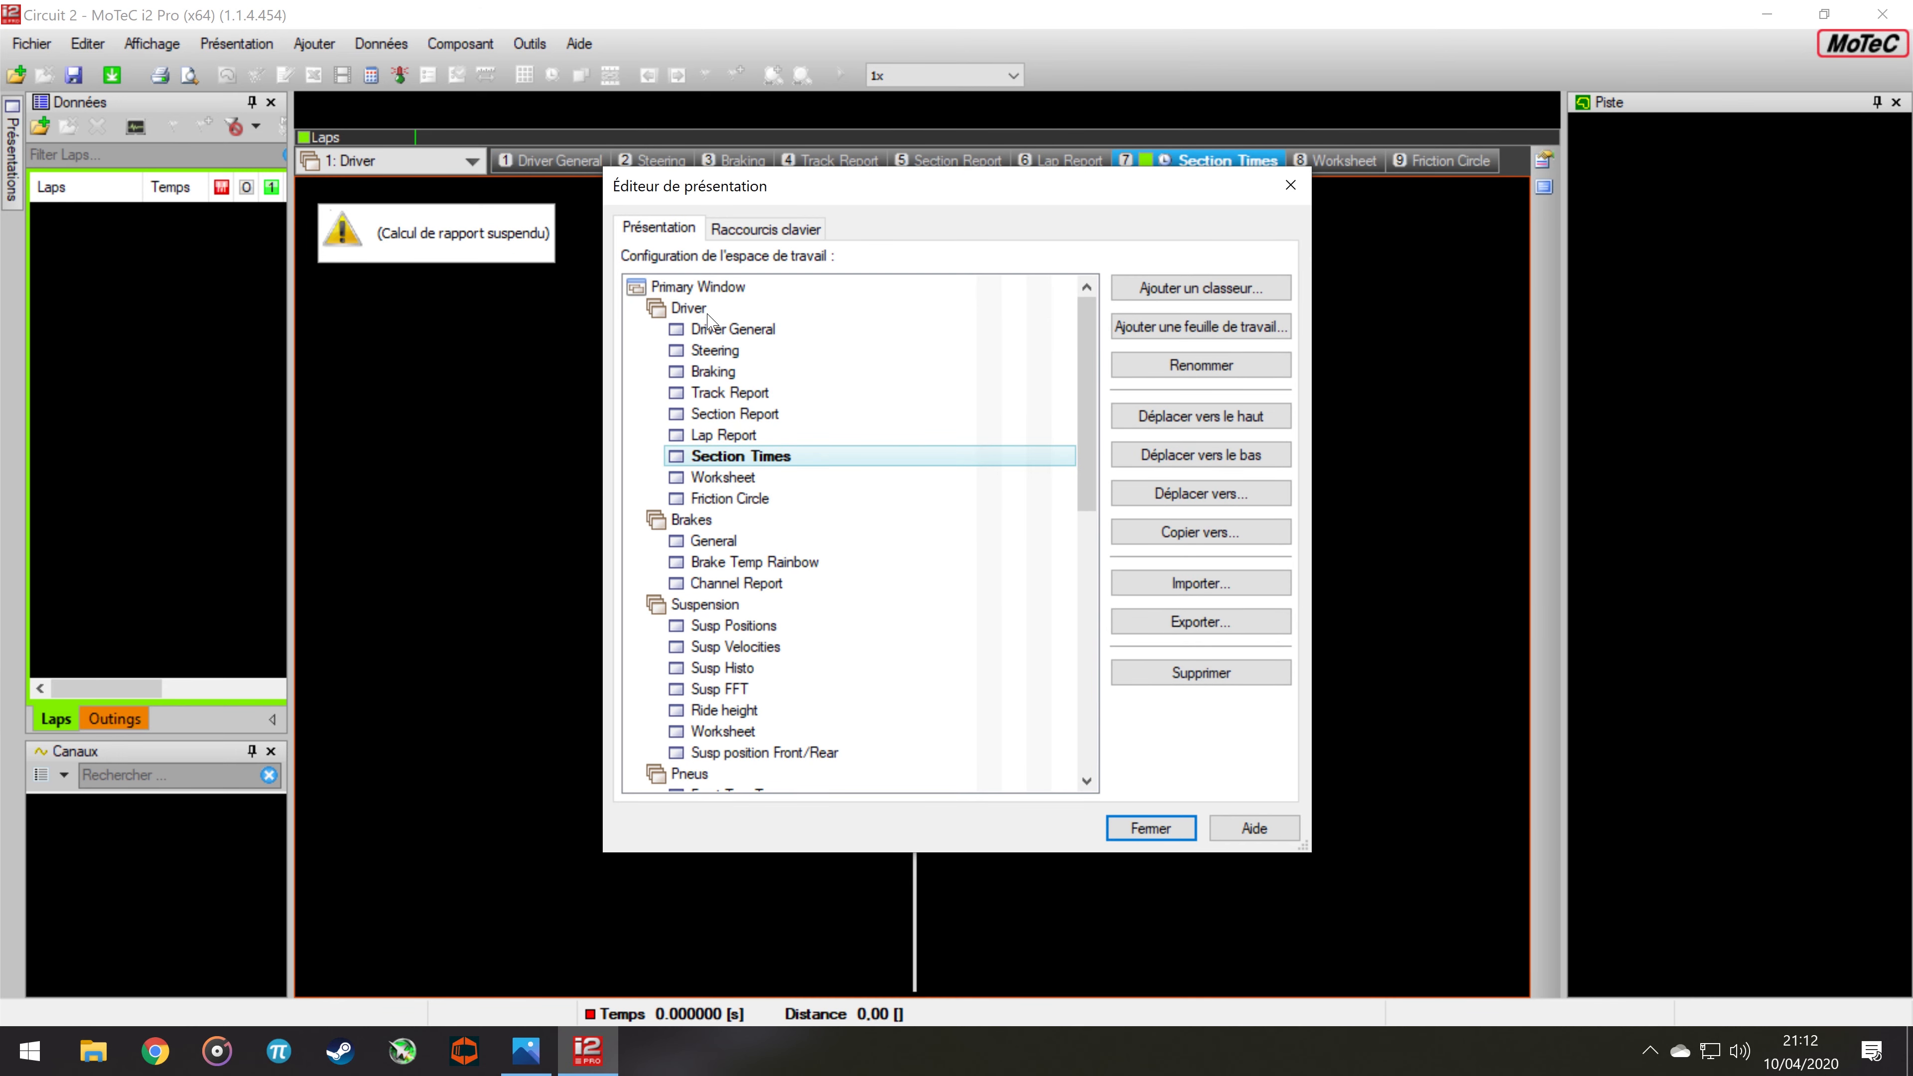
left_click(721, 350)
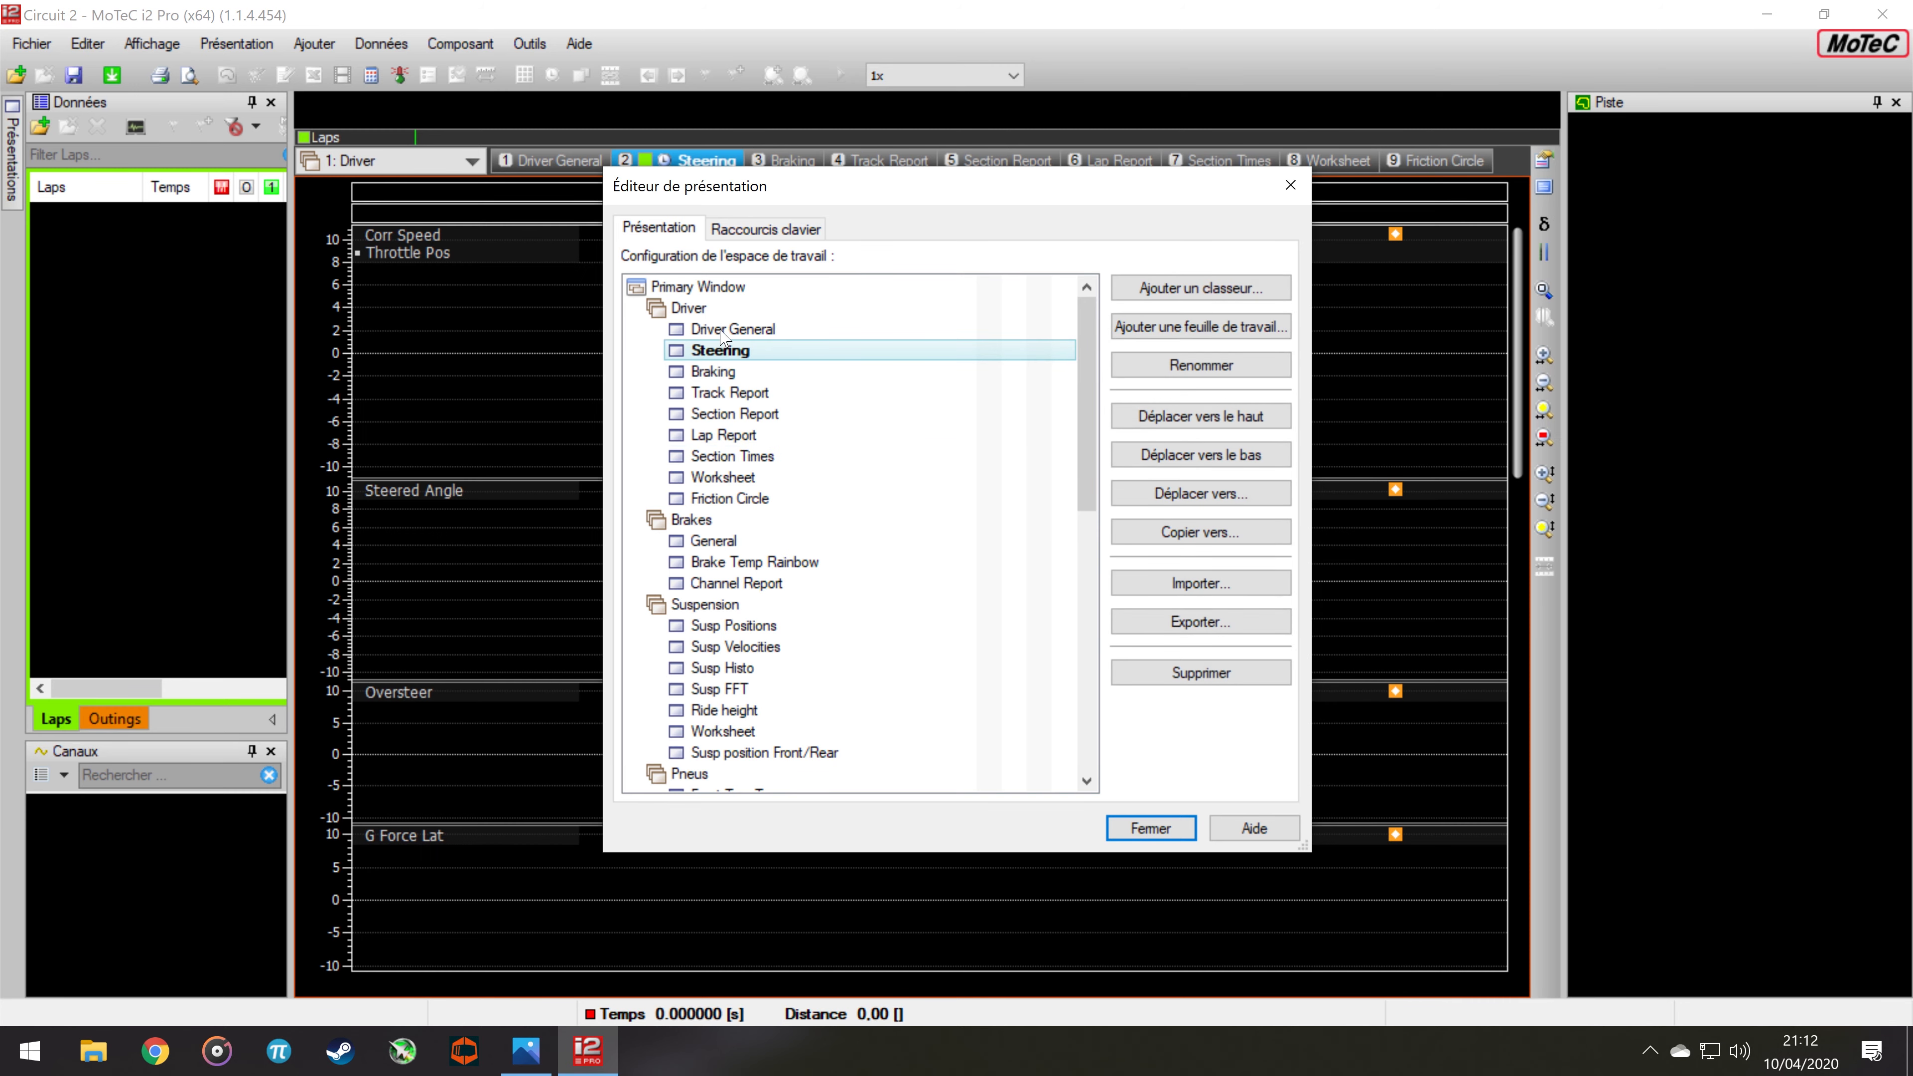
left_click(720, 330)
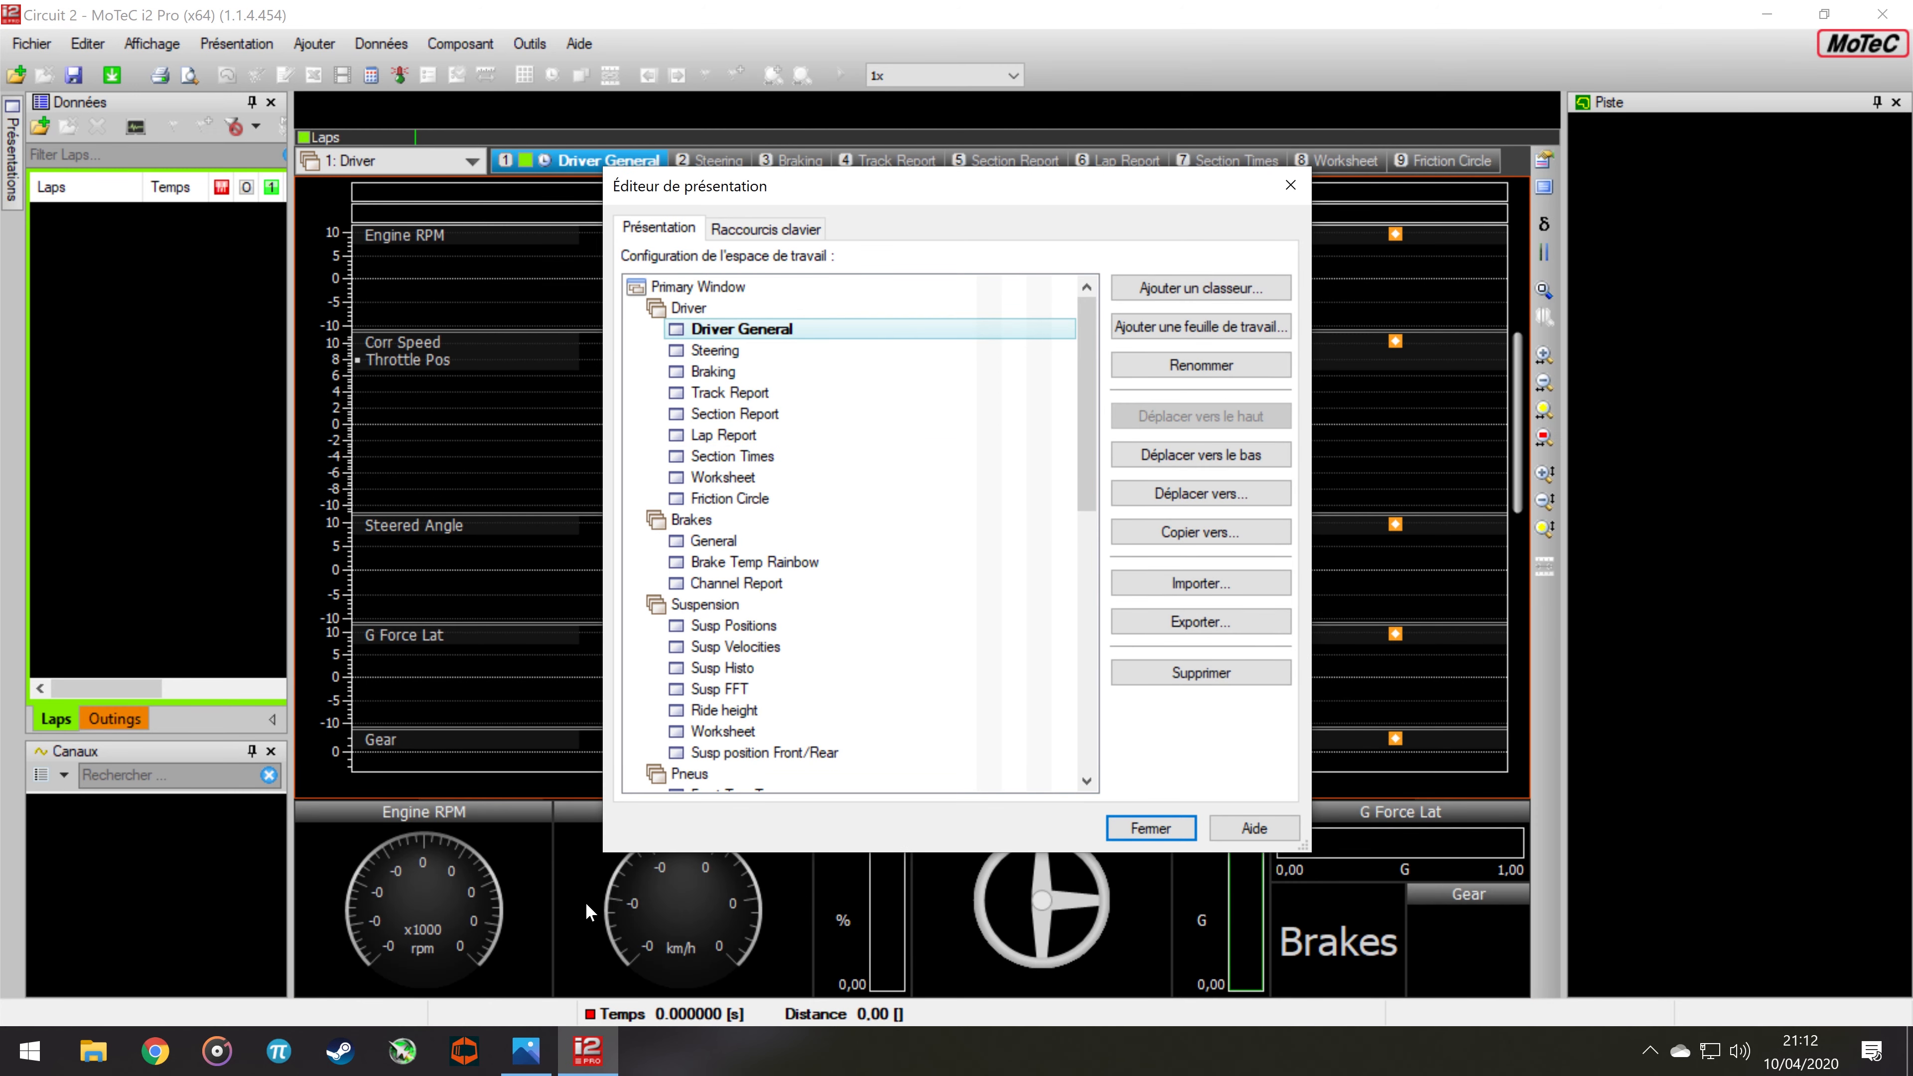
Compare the reference diagram with the presentation editor's workbook and worksheet tree, and close the editor
left_click(527, 1050)
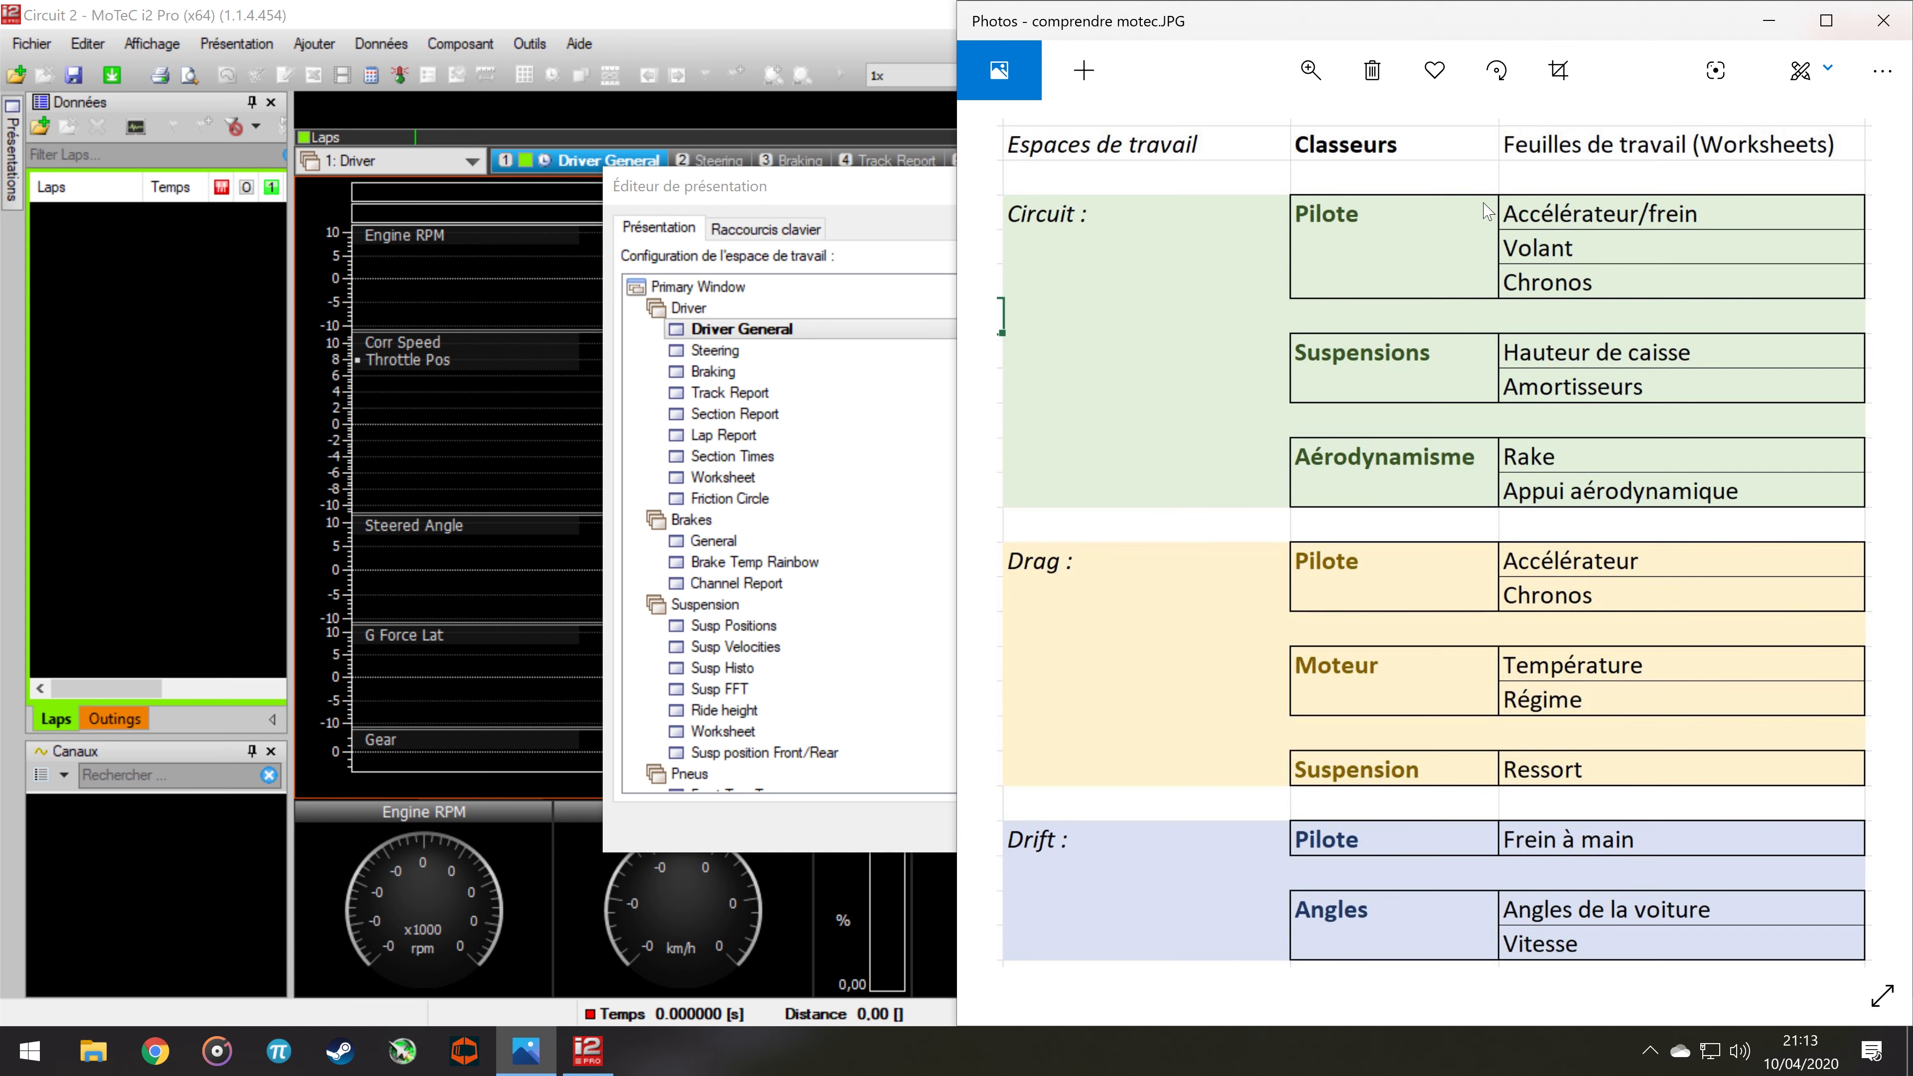
left_click(865, 196)
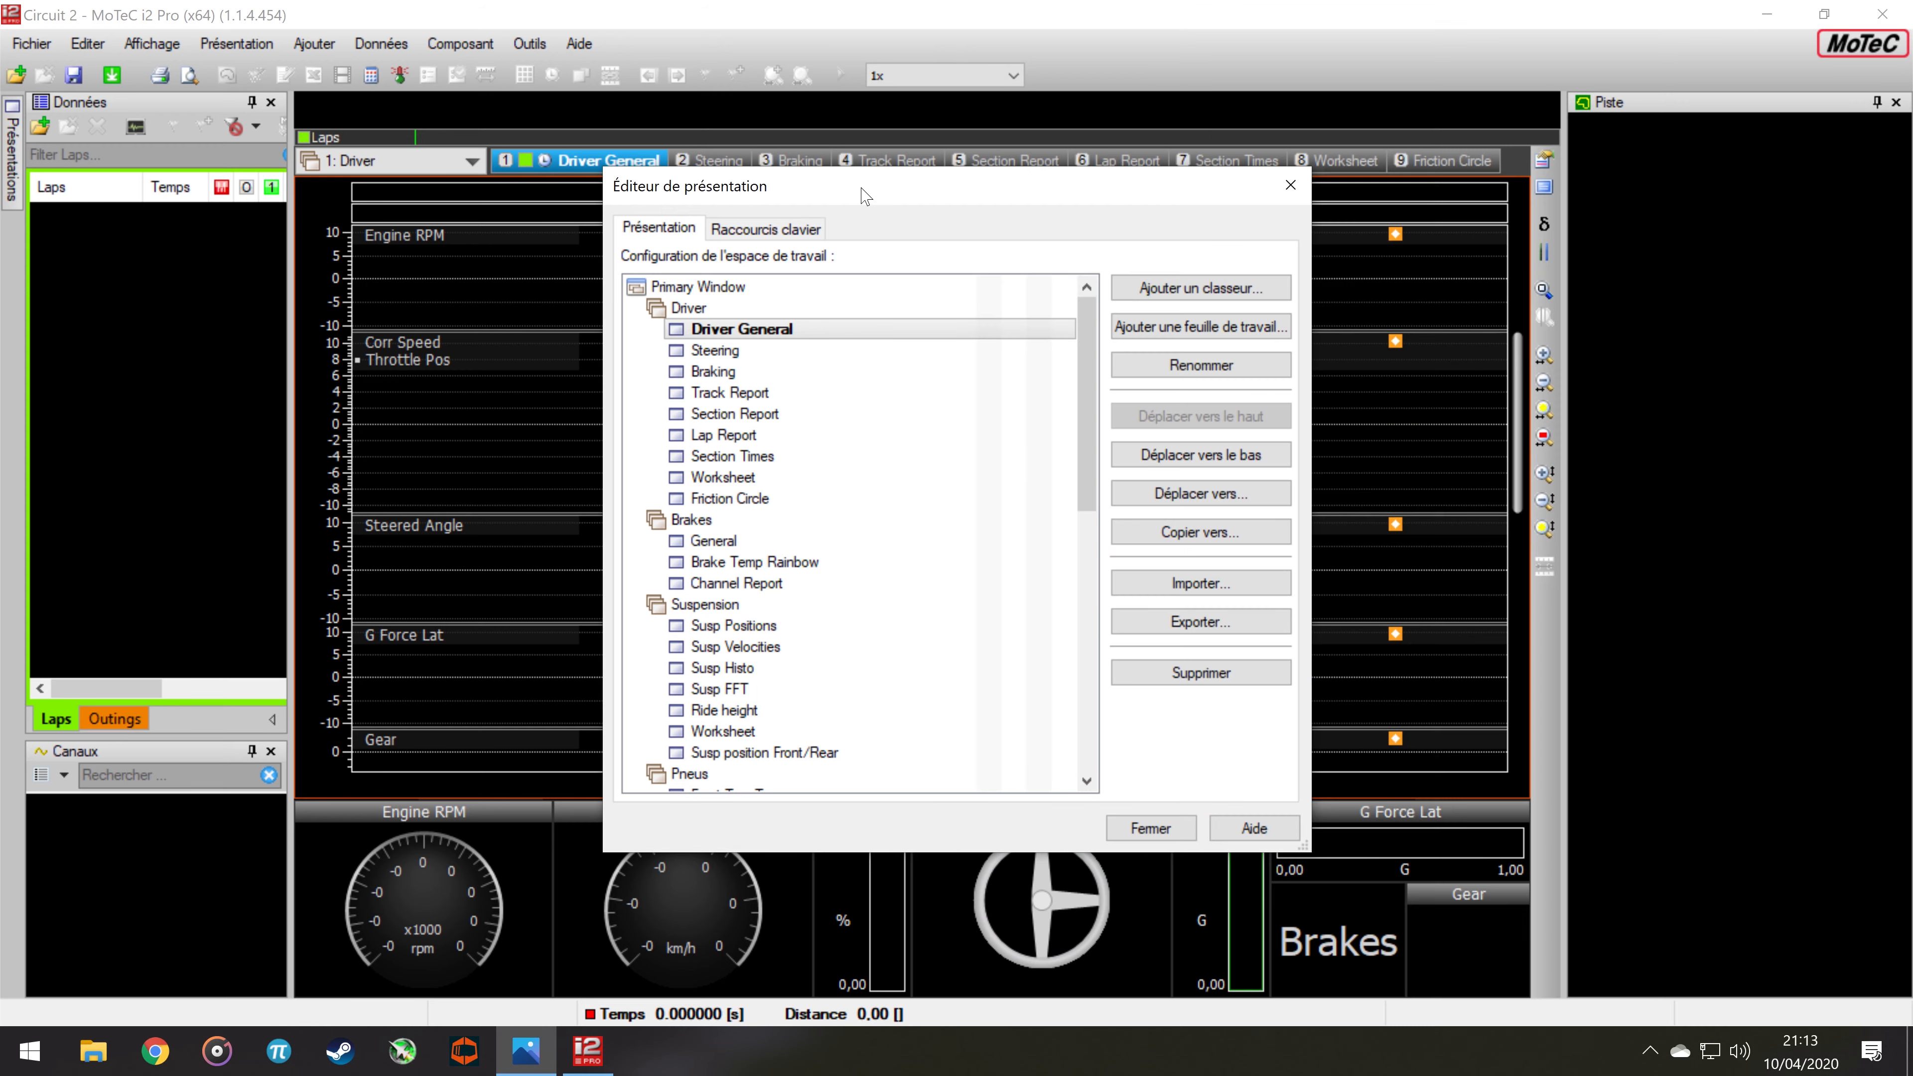
left_click(1289, 185)
left_click(237, 45)
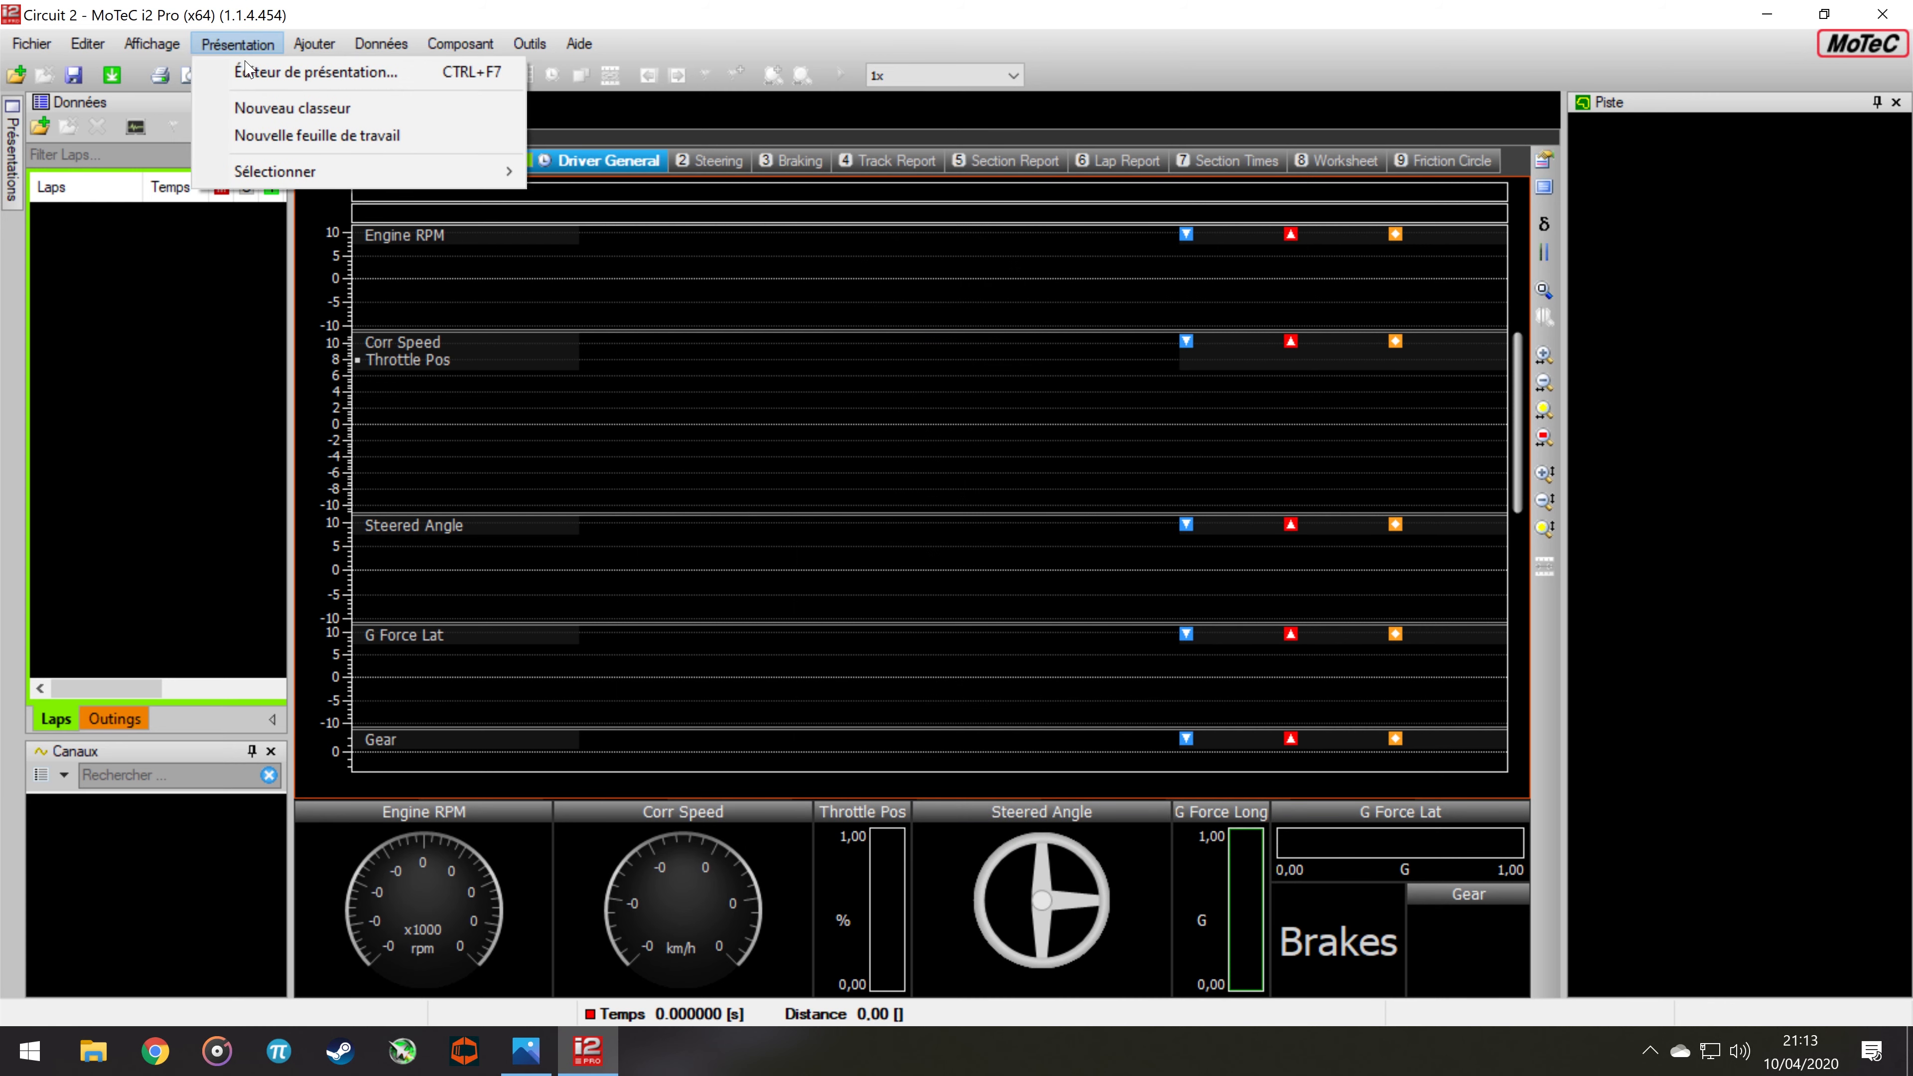
left_click(244, 61)
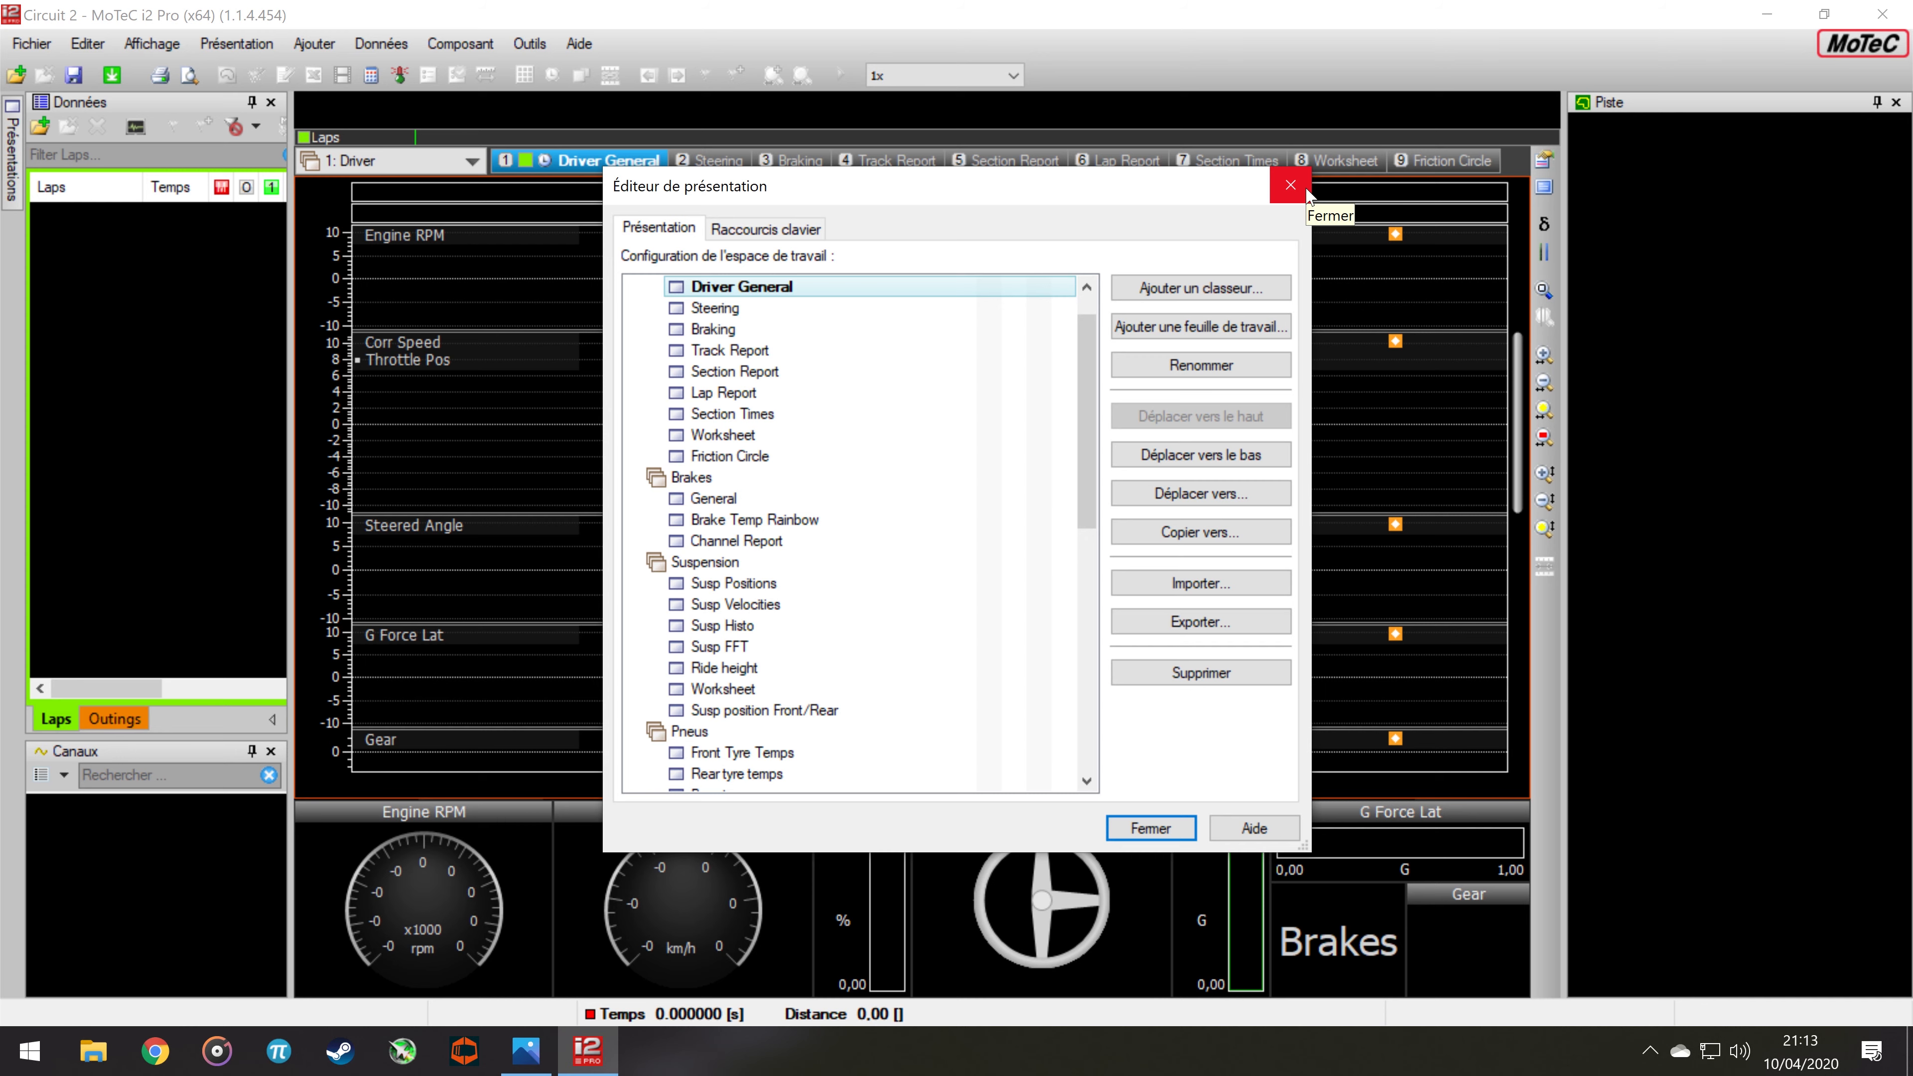
left_click(1307, 193)
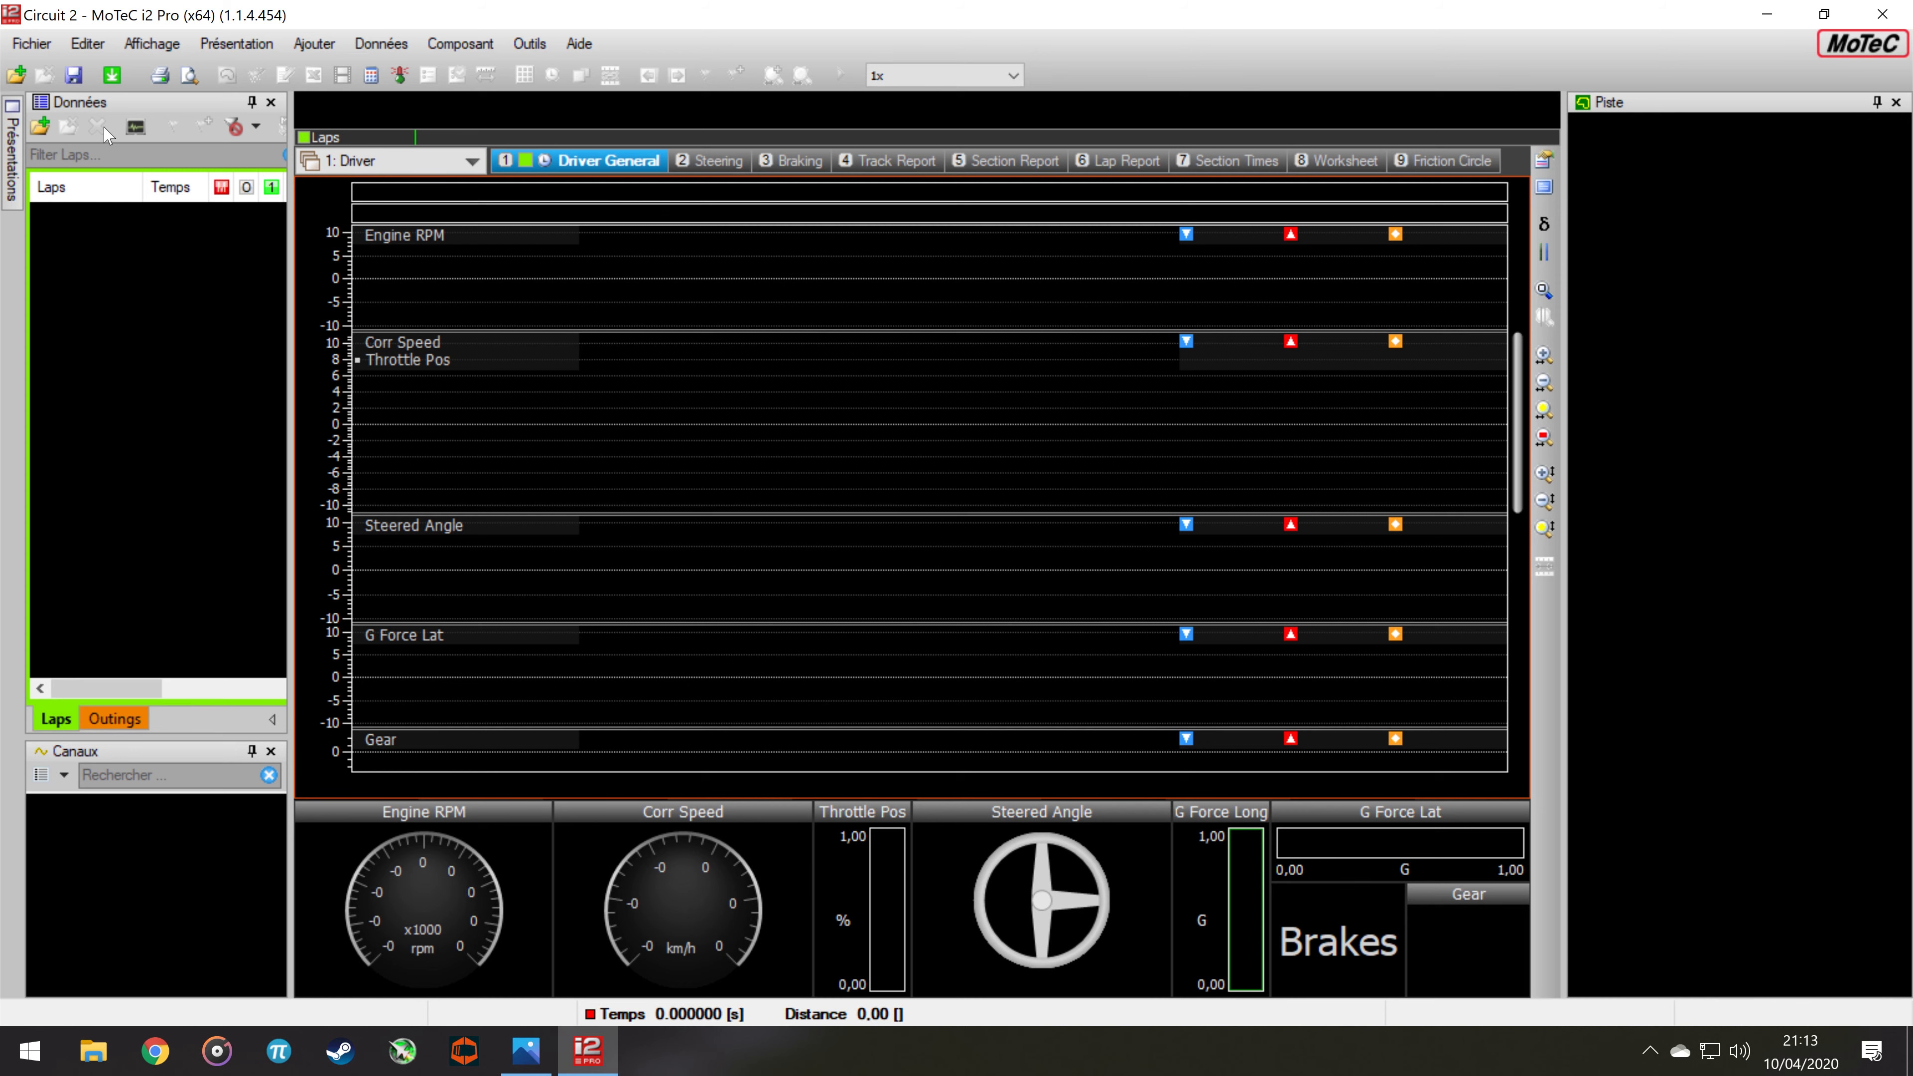
Open the log file browser on the rFactor 2 LOG folder and find the 24 Heures du Mans 2018 sessions
left_click(17, 76)
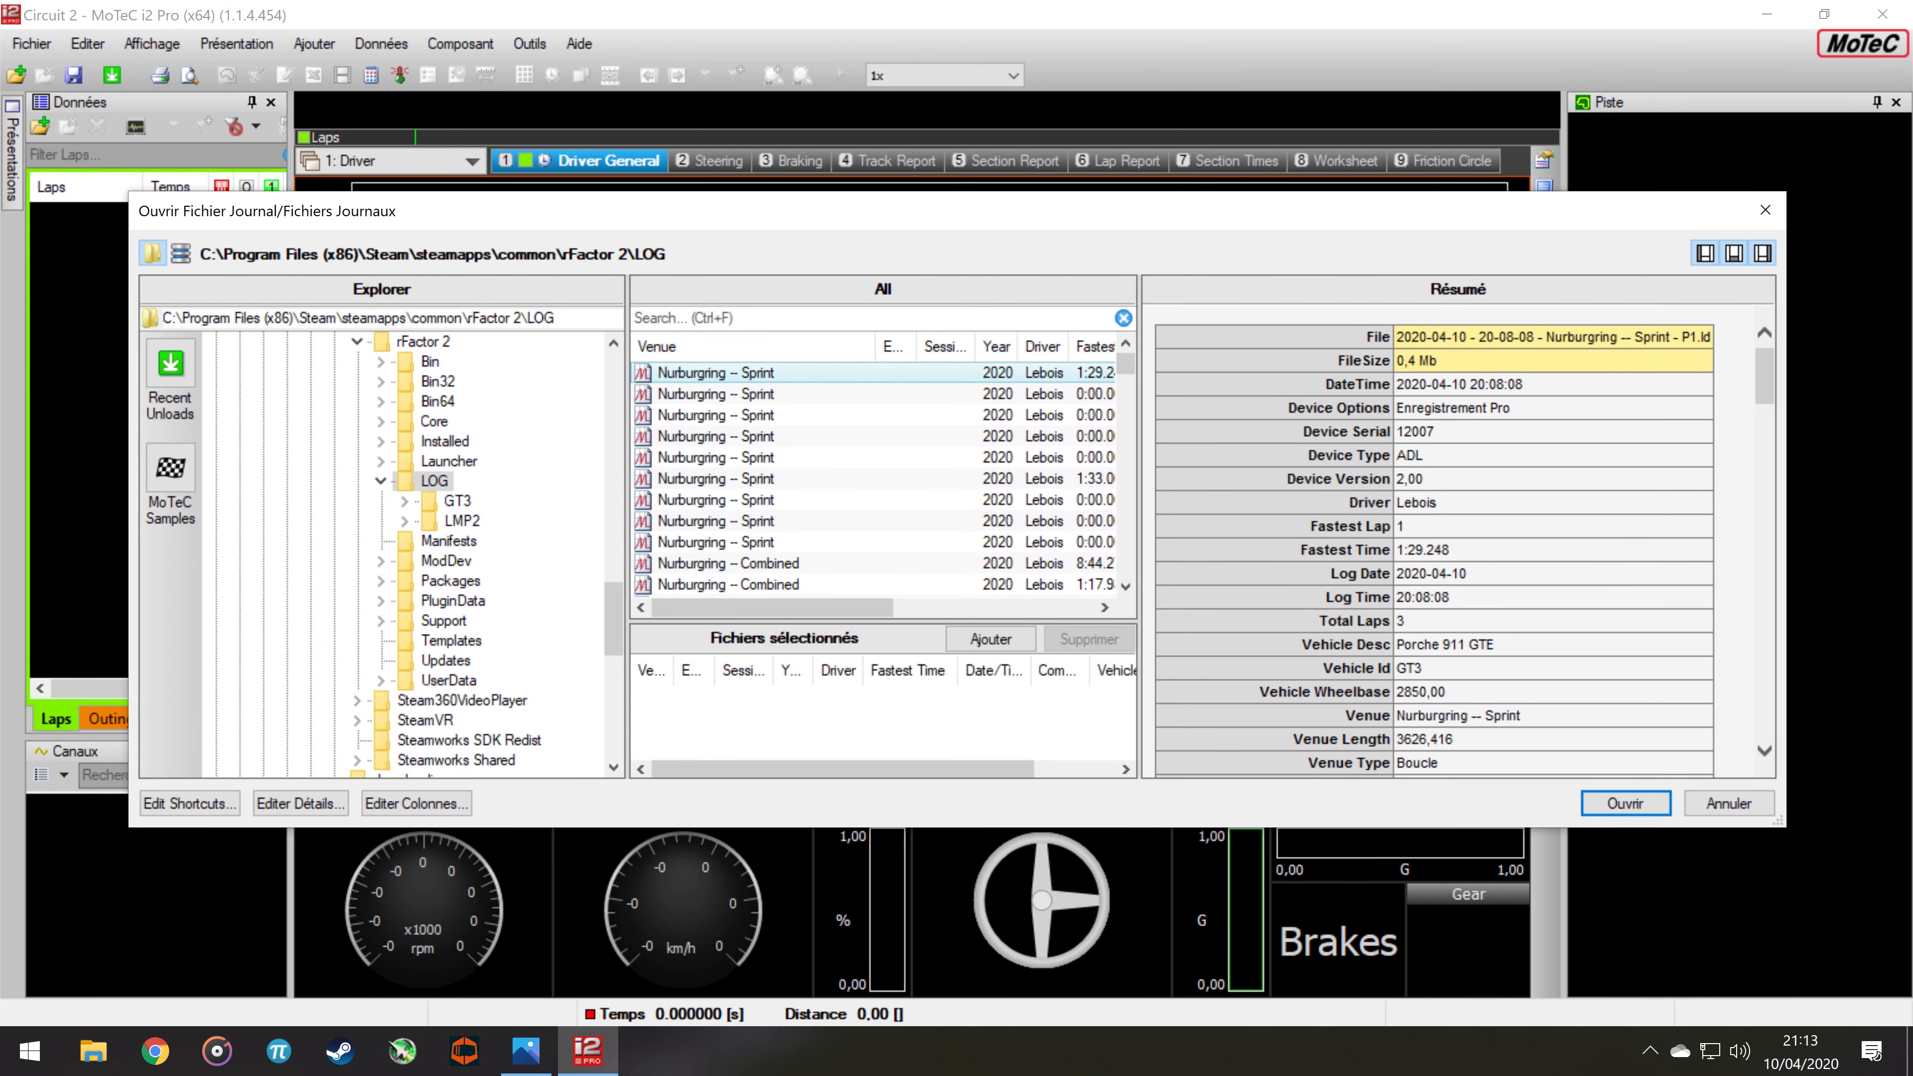
scroll(888, 456, "down", 5)
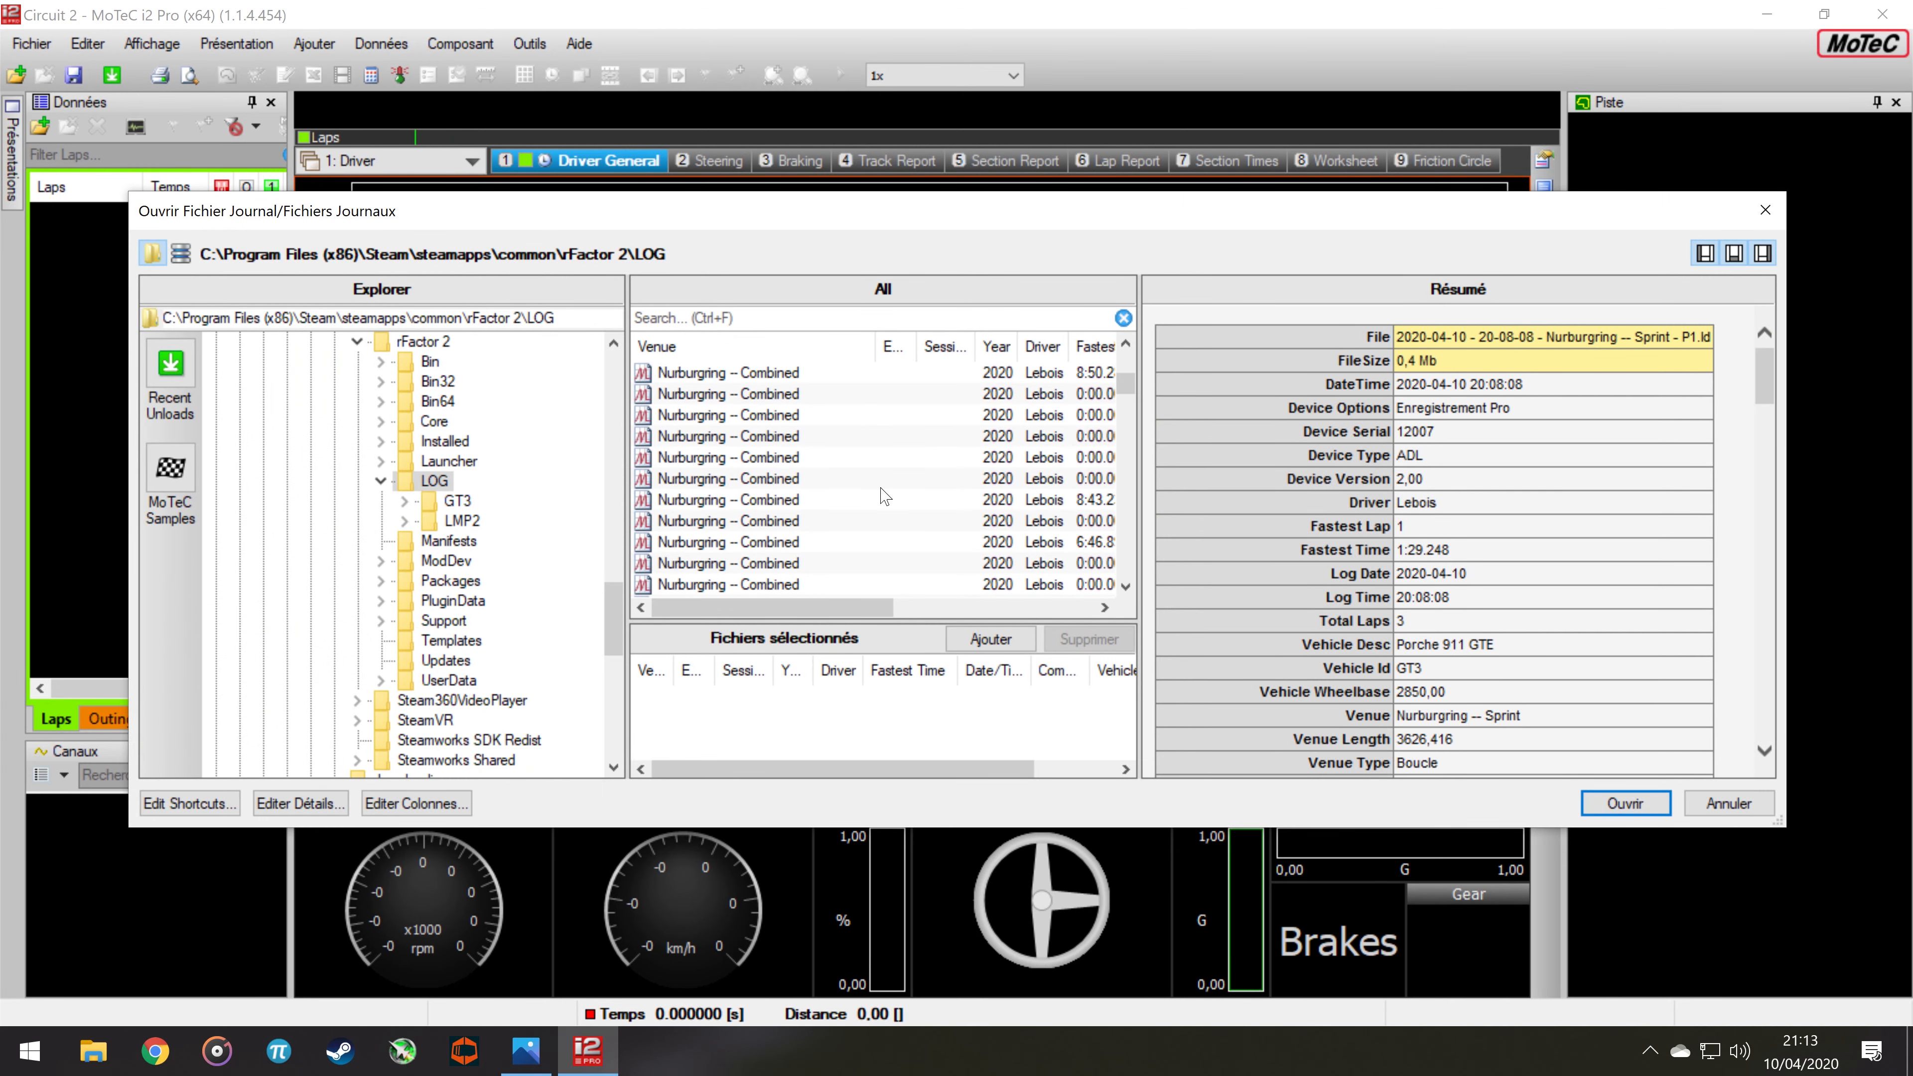
scroll(848, 497, "up", 5)
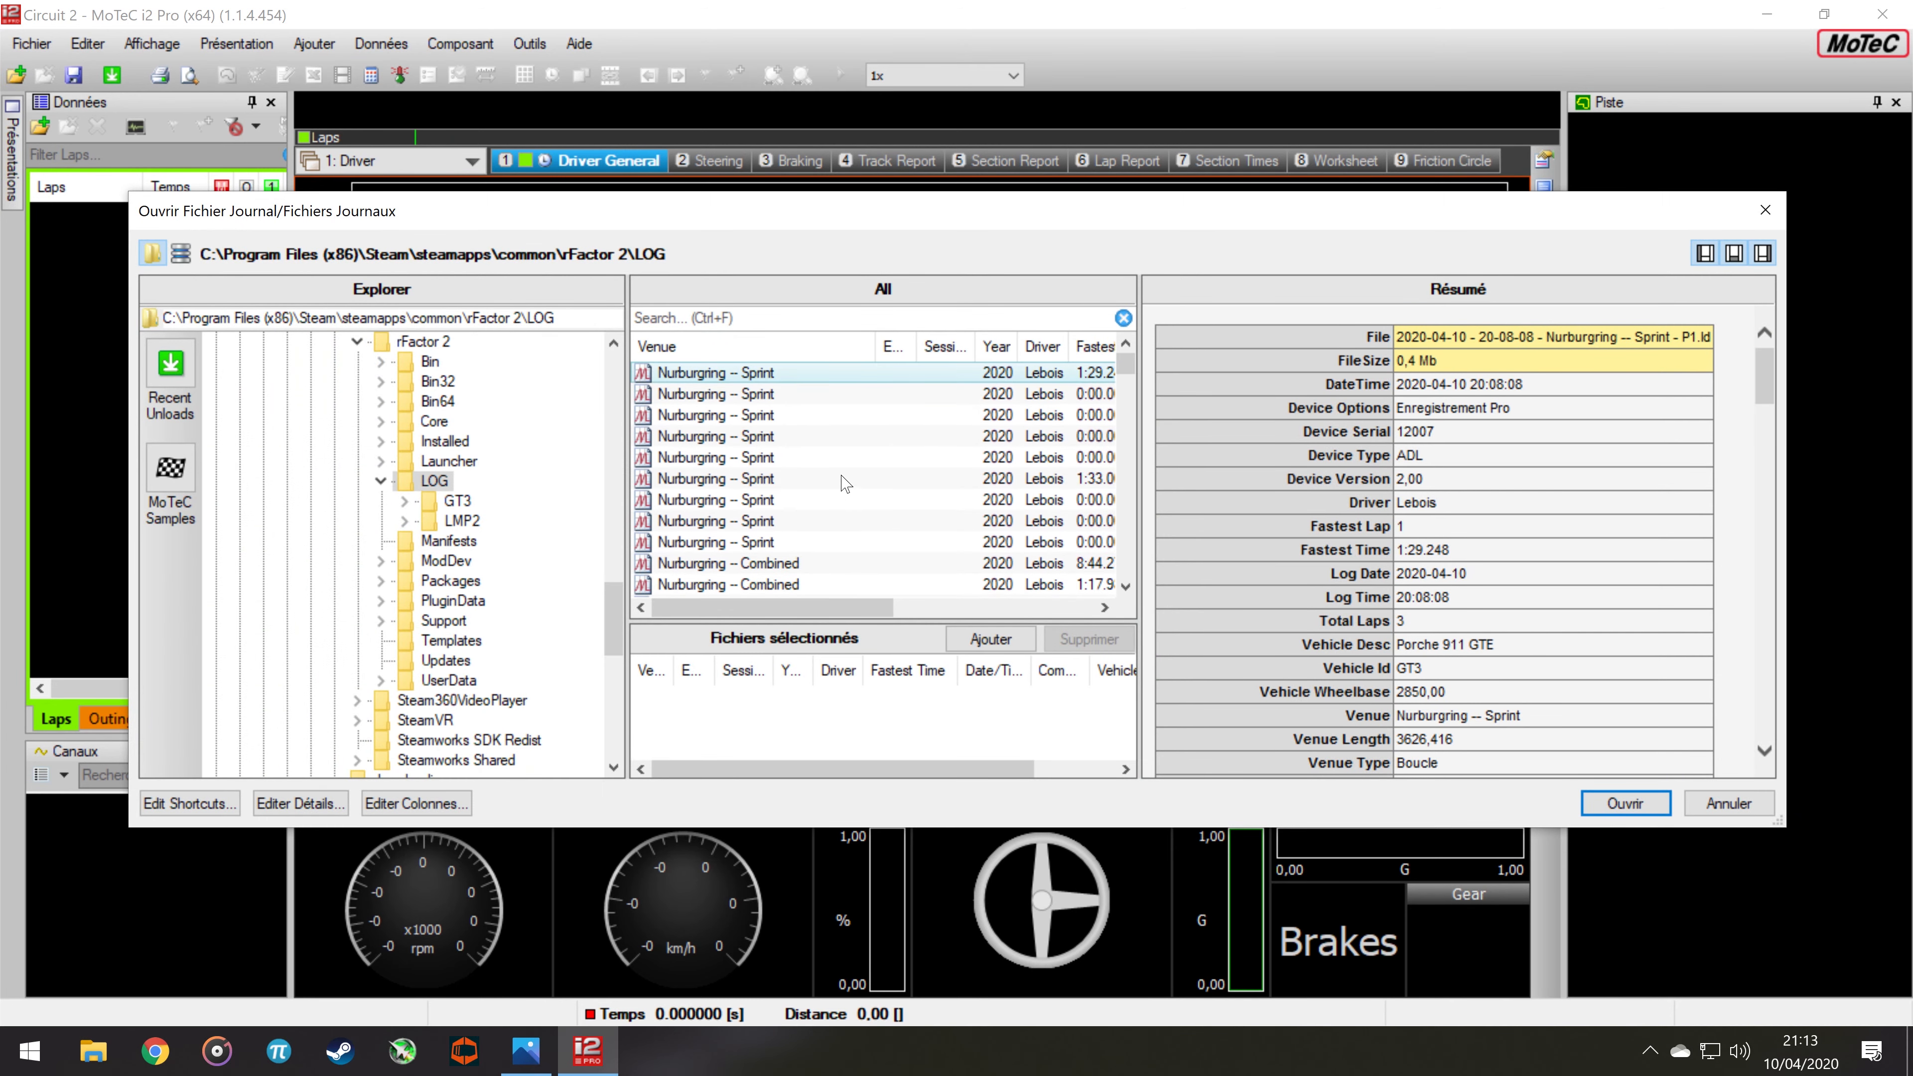
scroll(844, 475, "down", 3)
left_click(832, 418)
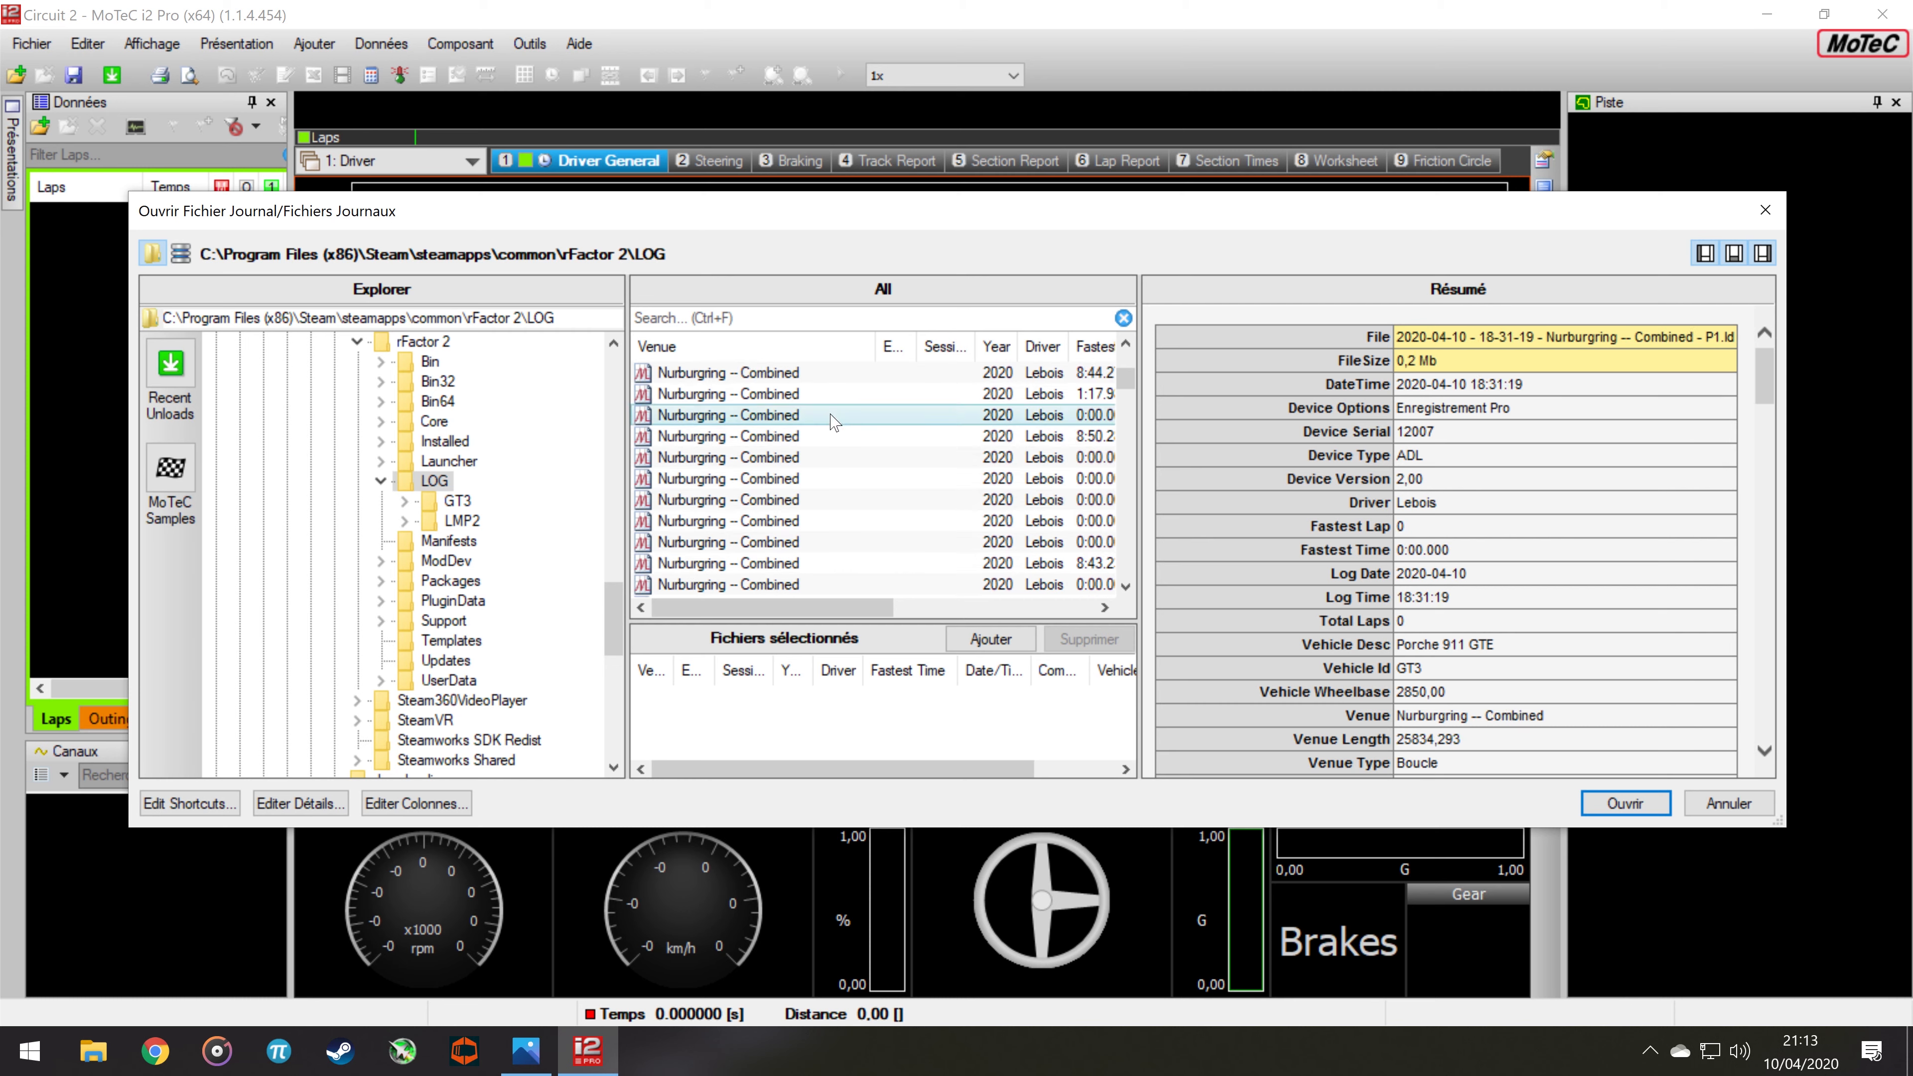
left_click(828, 395)
scroll(810, 524, "down", 5)
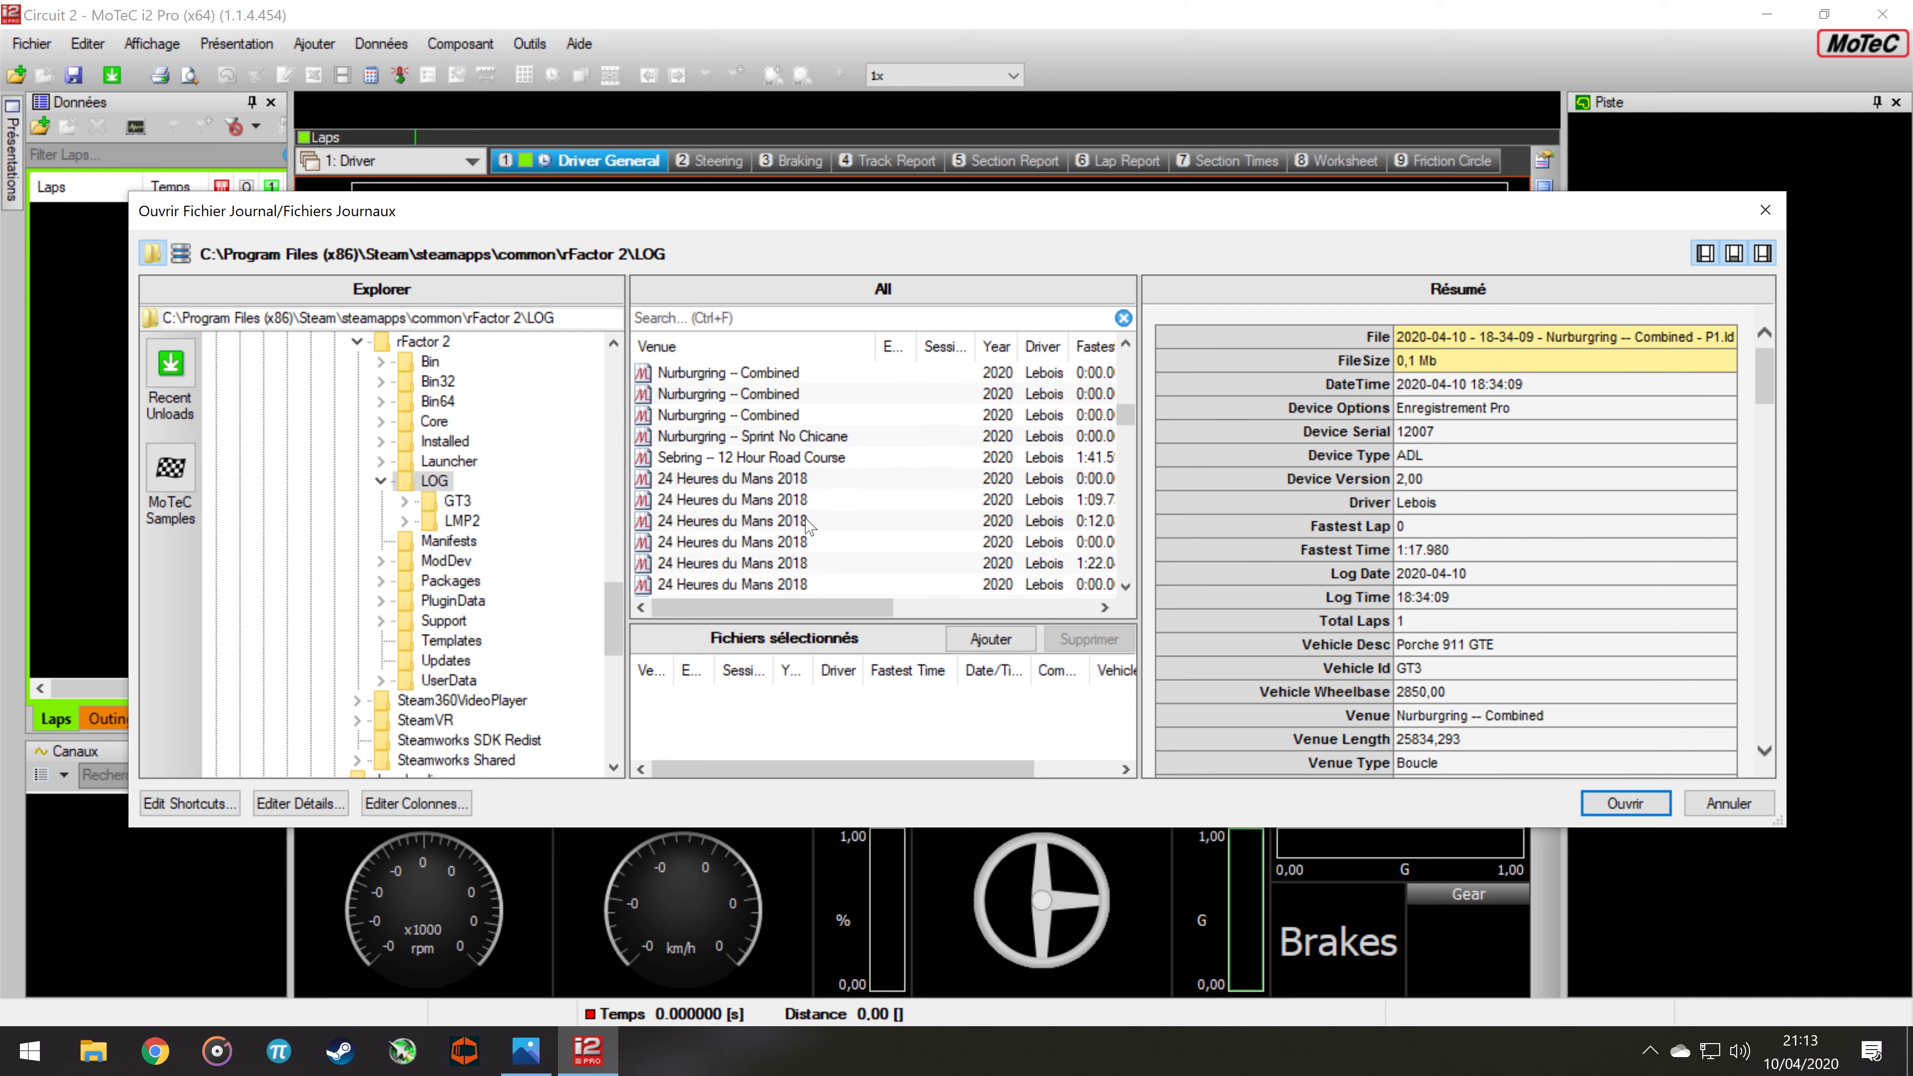
left_click(806, 501)
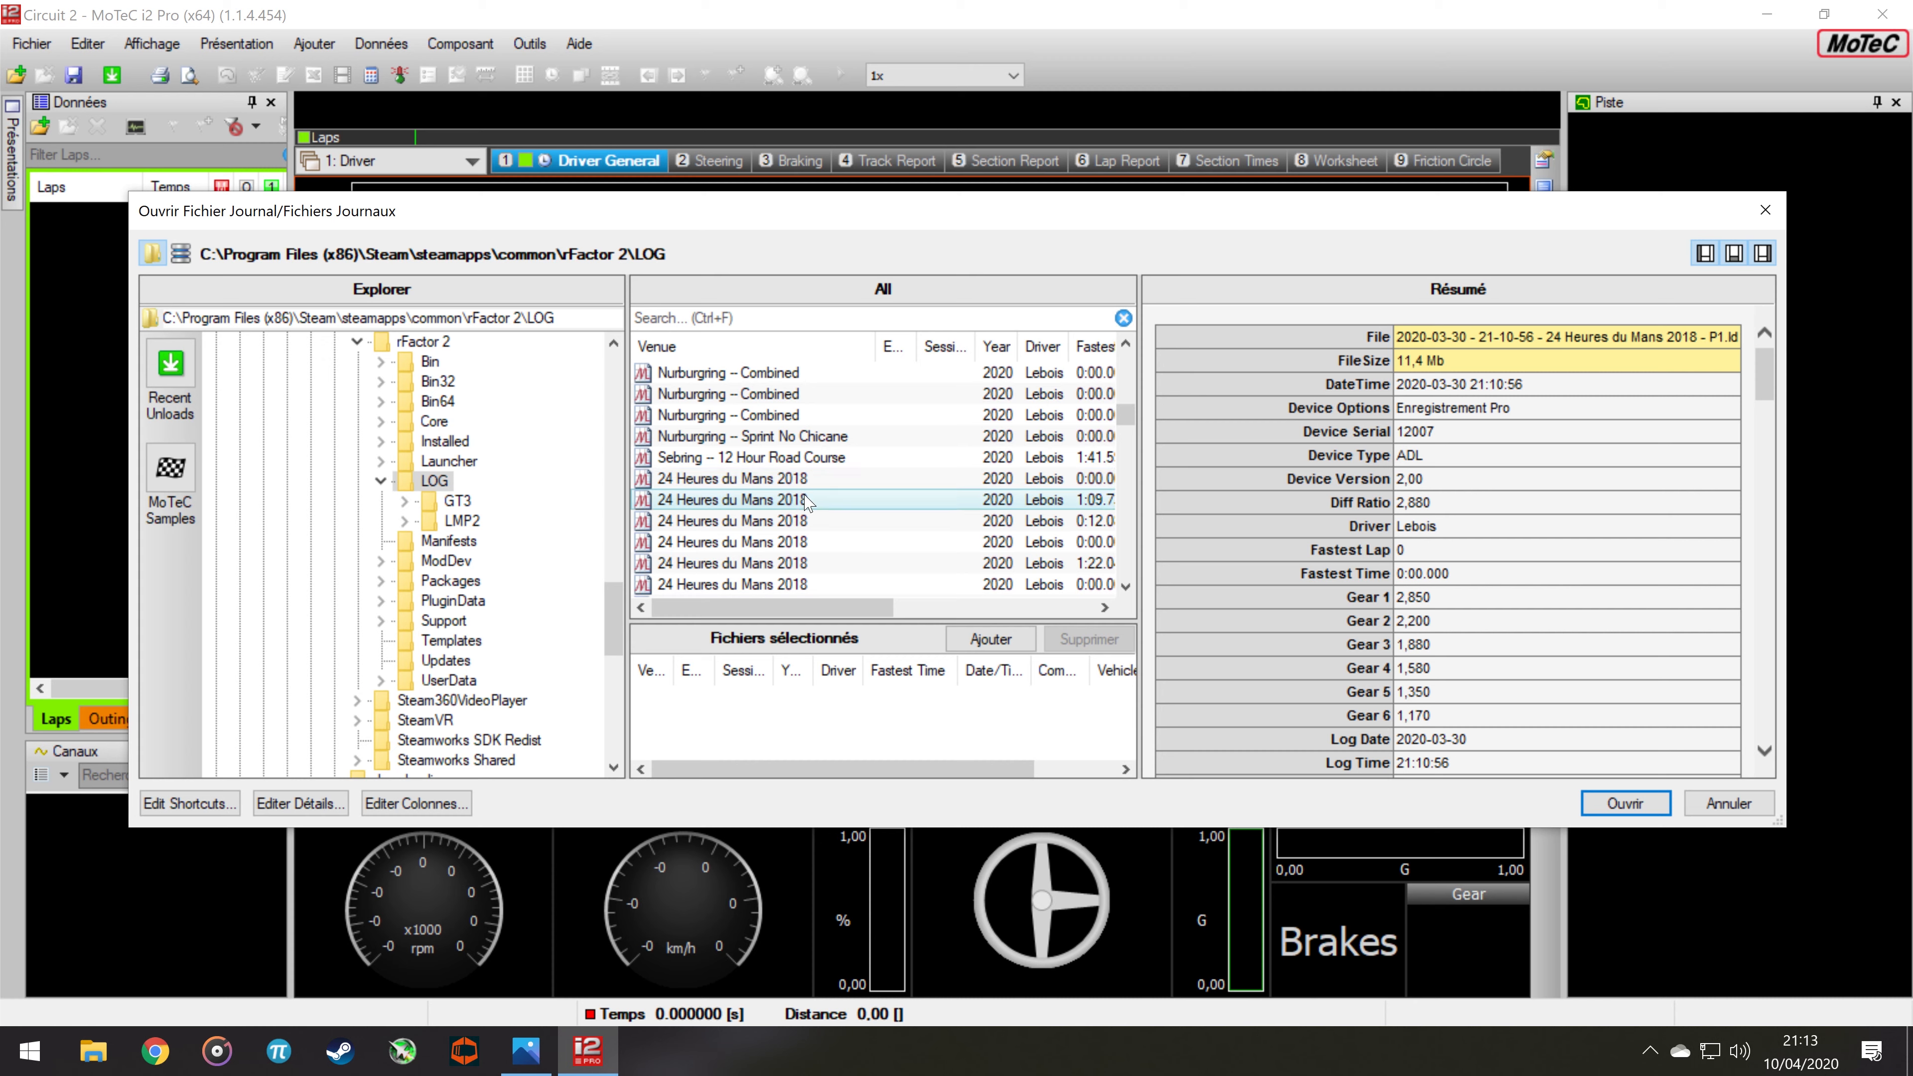
Load one 24 Heures du Mans 2018, one Sebring, one Nurburgring Sprint No Chicane and two Nurburgring Combined logs together
double_click(807, 501)
double_click(817, 459)
double_click(824, 437)
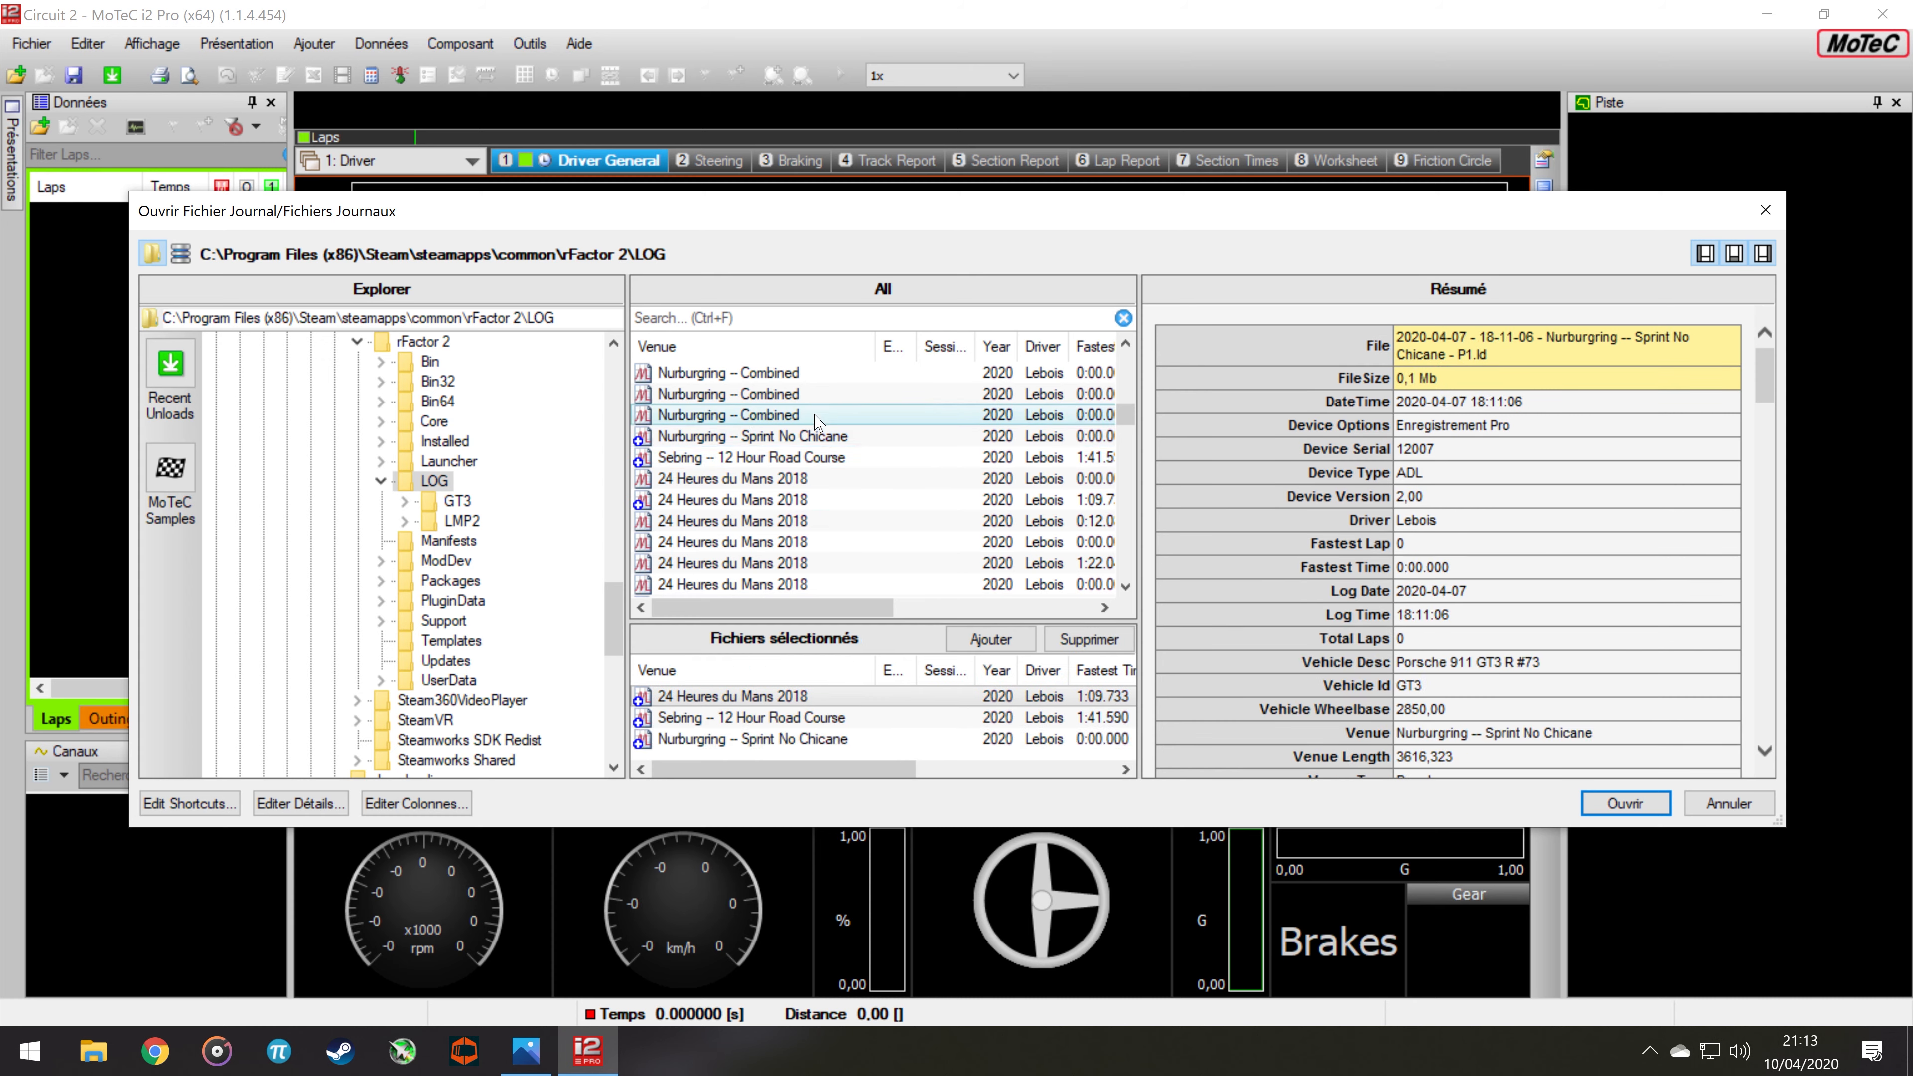
double_click(815, 416)
double_click(809, 398)
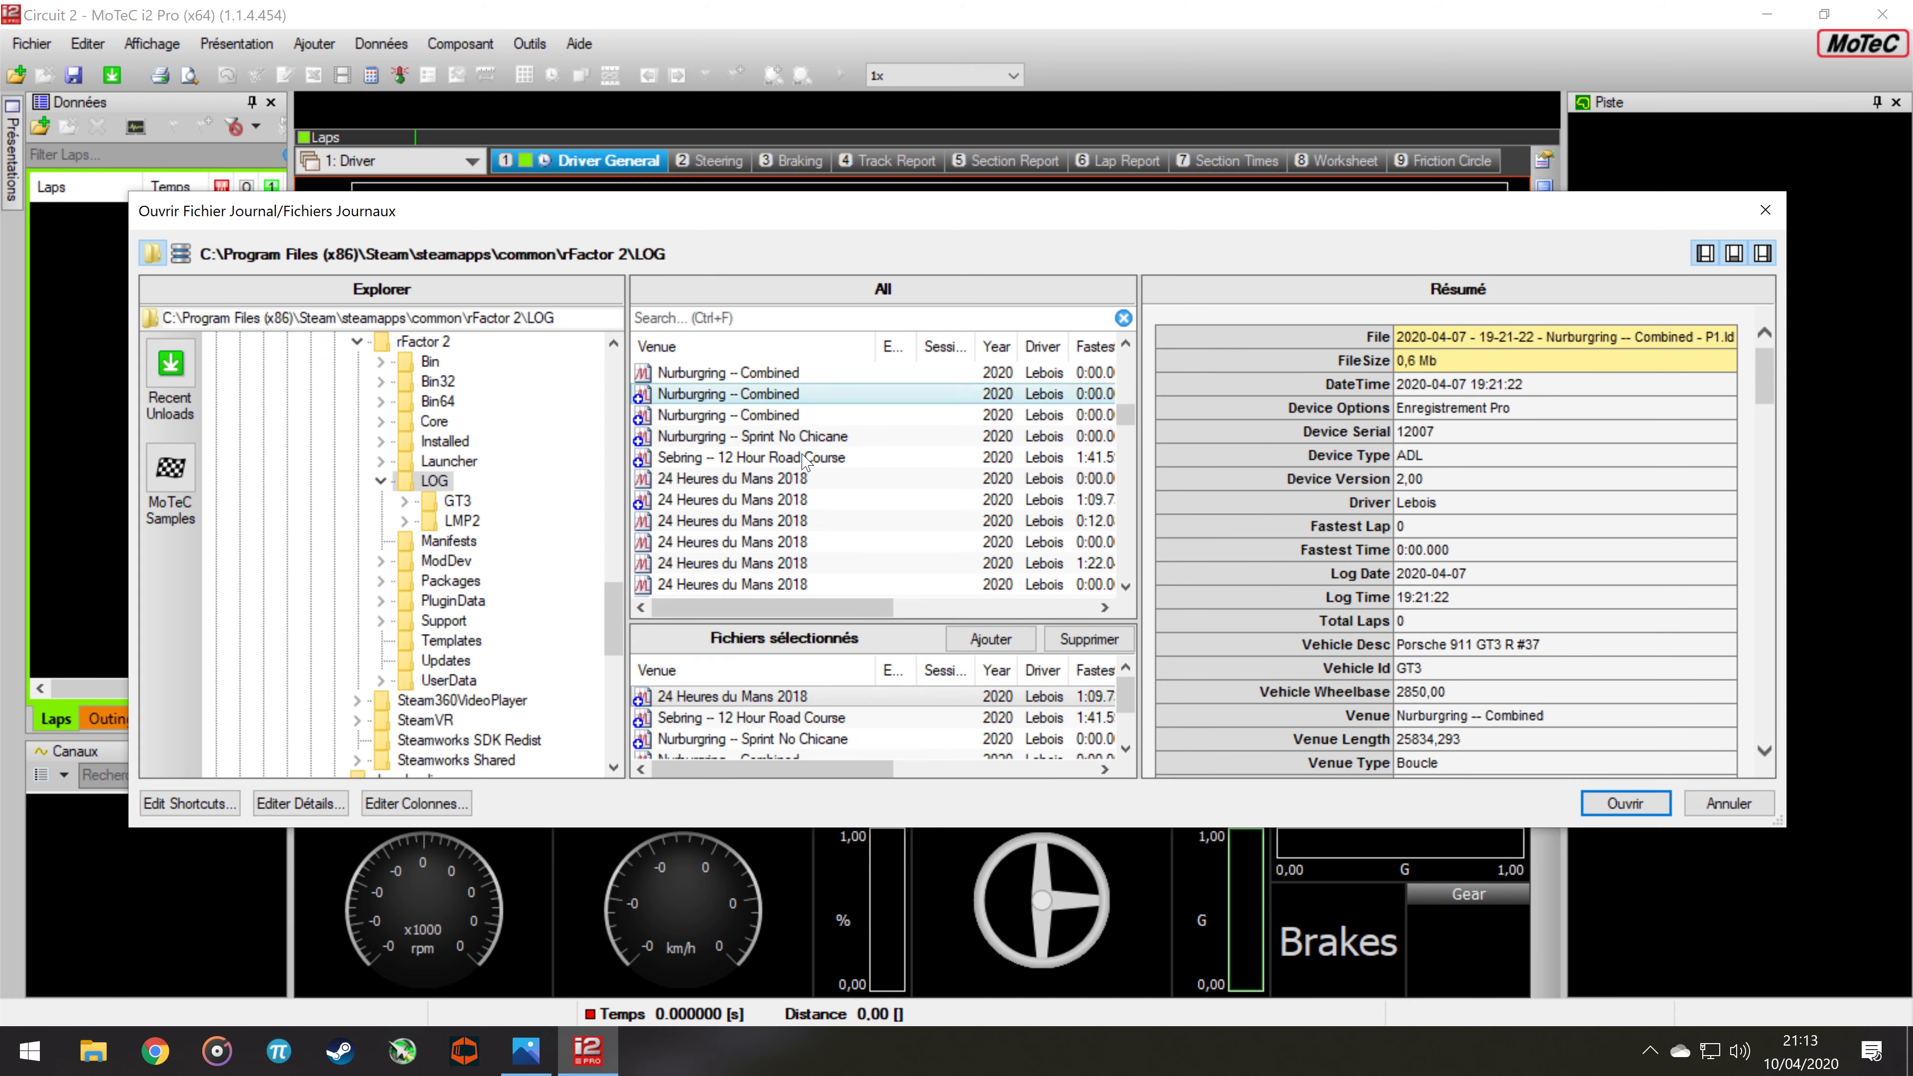
scroll(805, 456, "up", 5)
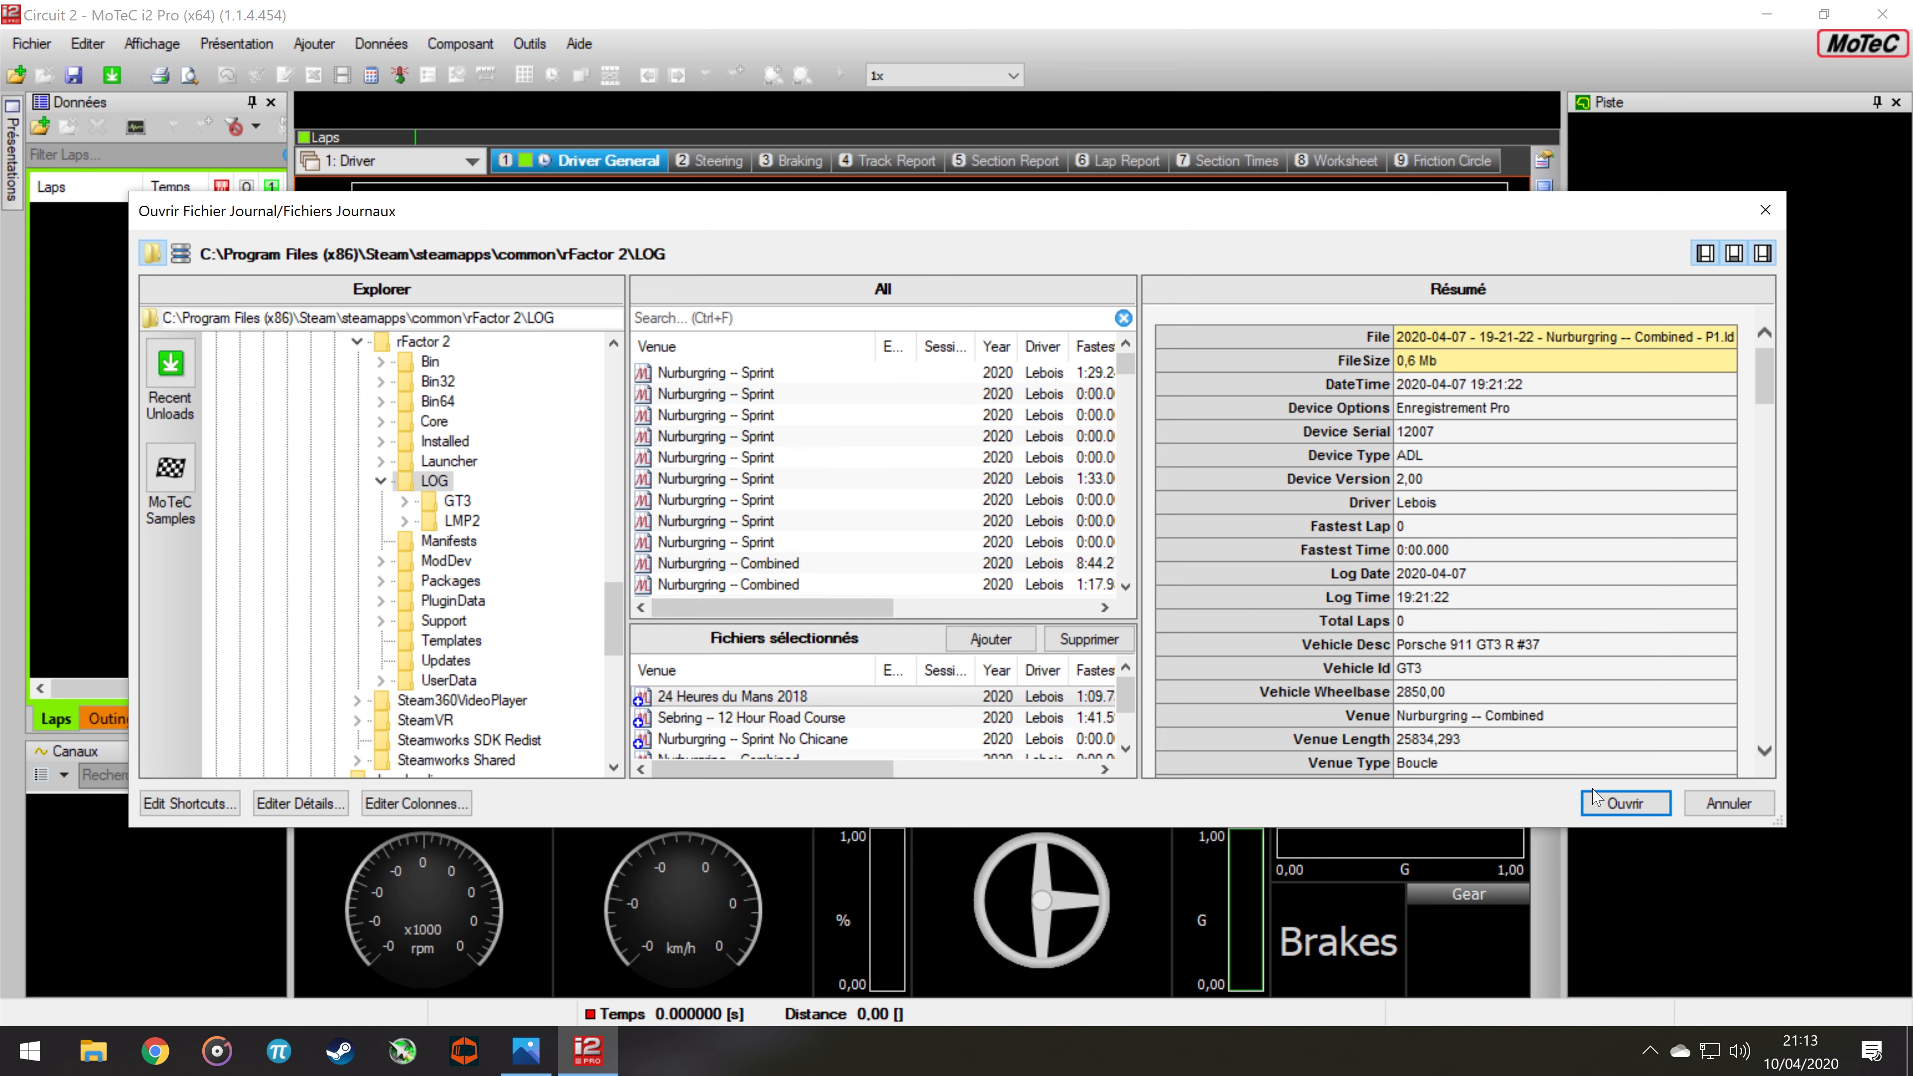
left_click(1625, 802)
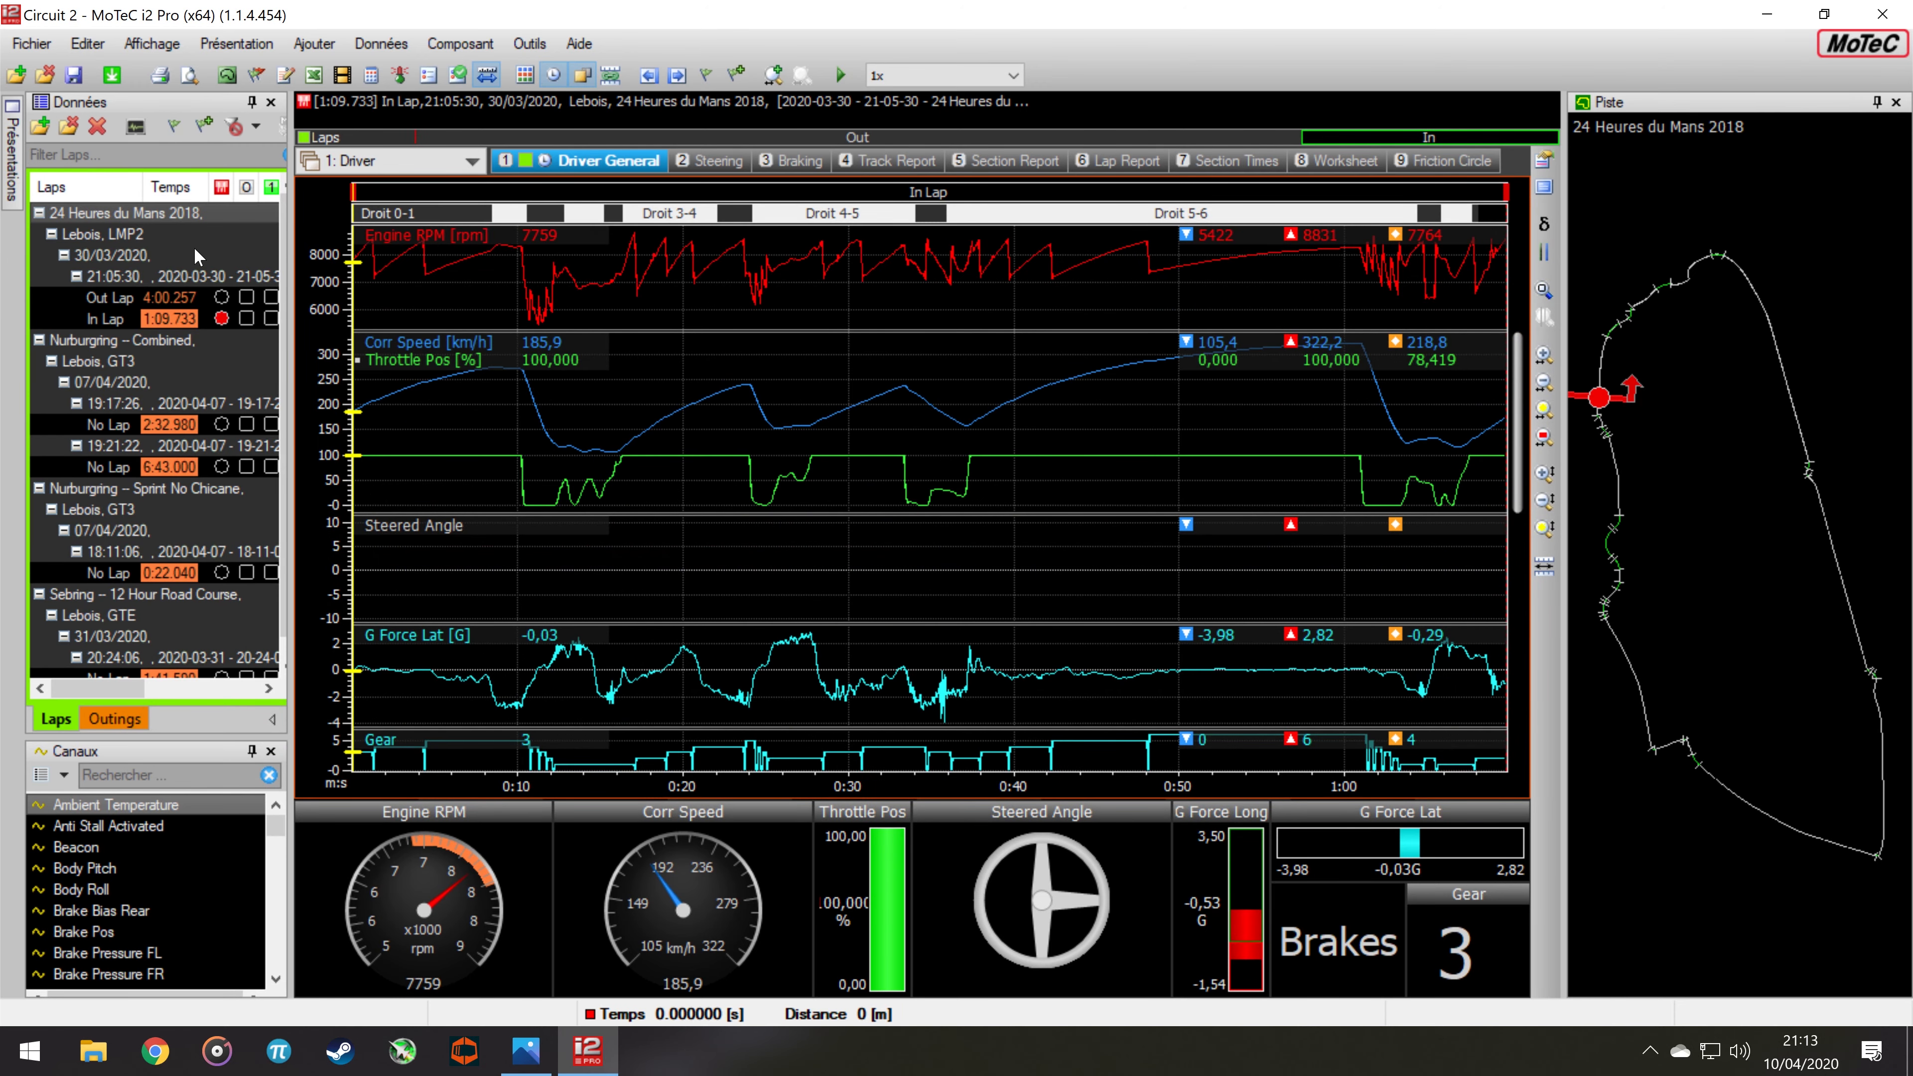
Display the 24 Heures du Mans out and in laps, followed by the 2:32.980 and 6:43.000 Nurburgring Combined laps
left_click(219, 300)
left_click(220, 320)
left_click(219, 302)
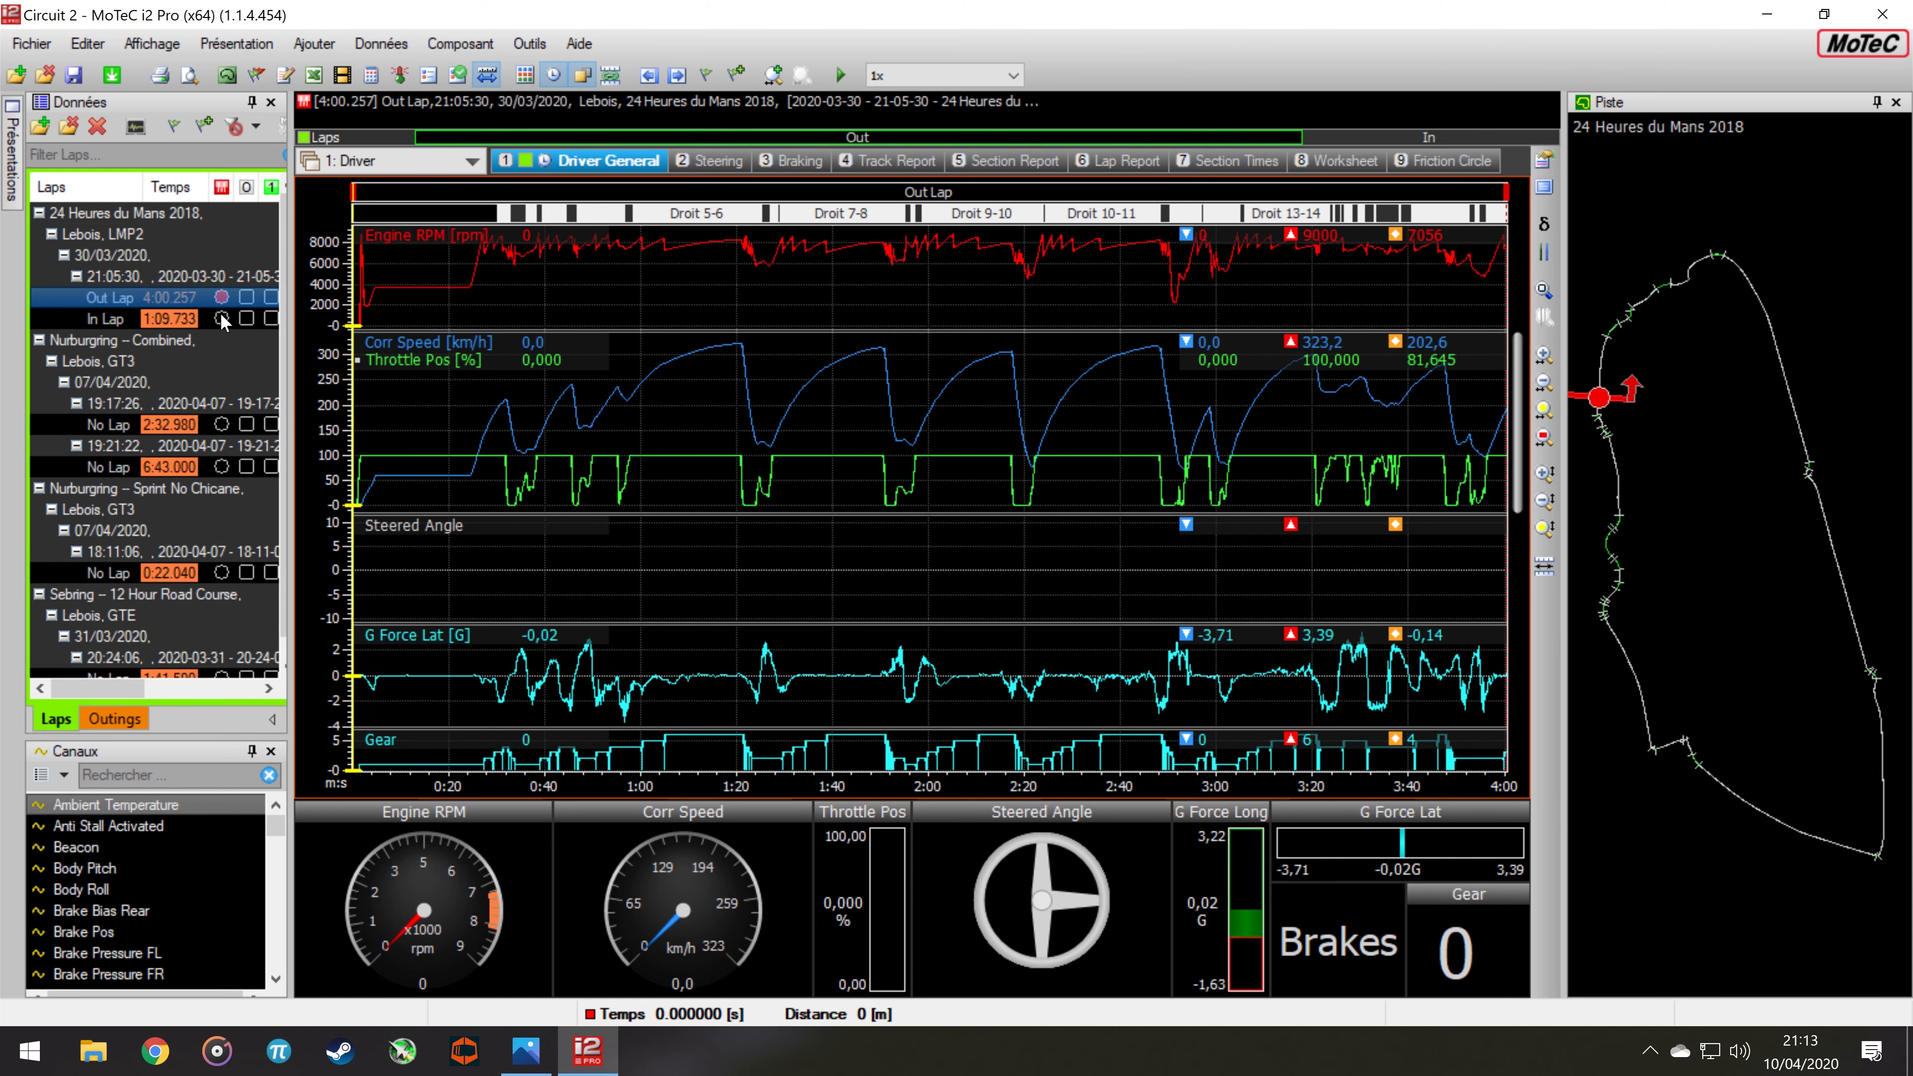
left_click(218, 322)
left_click(220, 319)
left_click(221, 425)
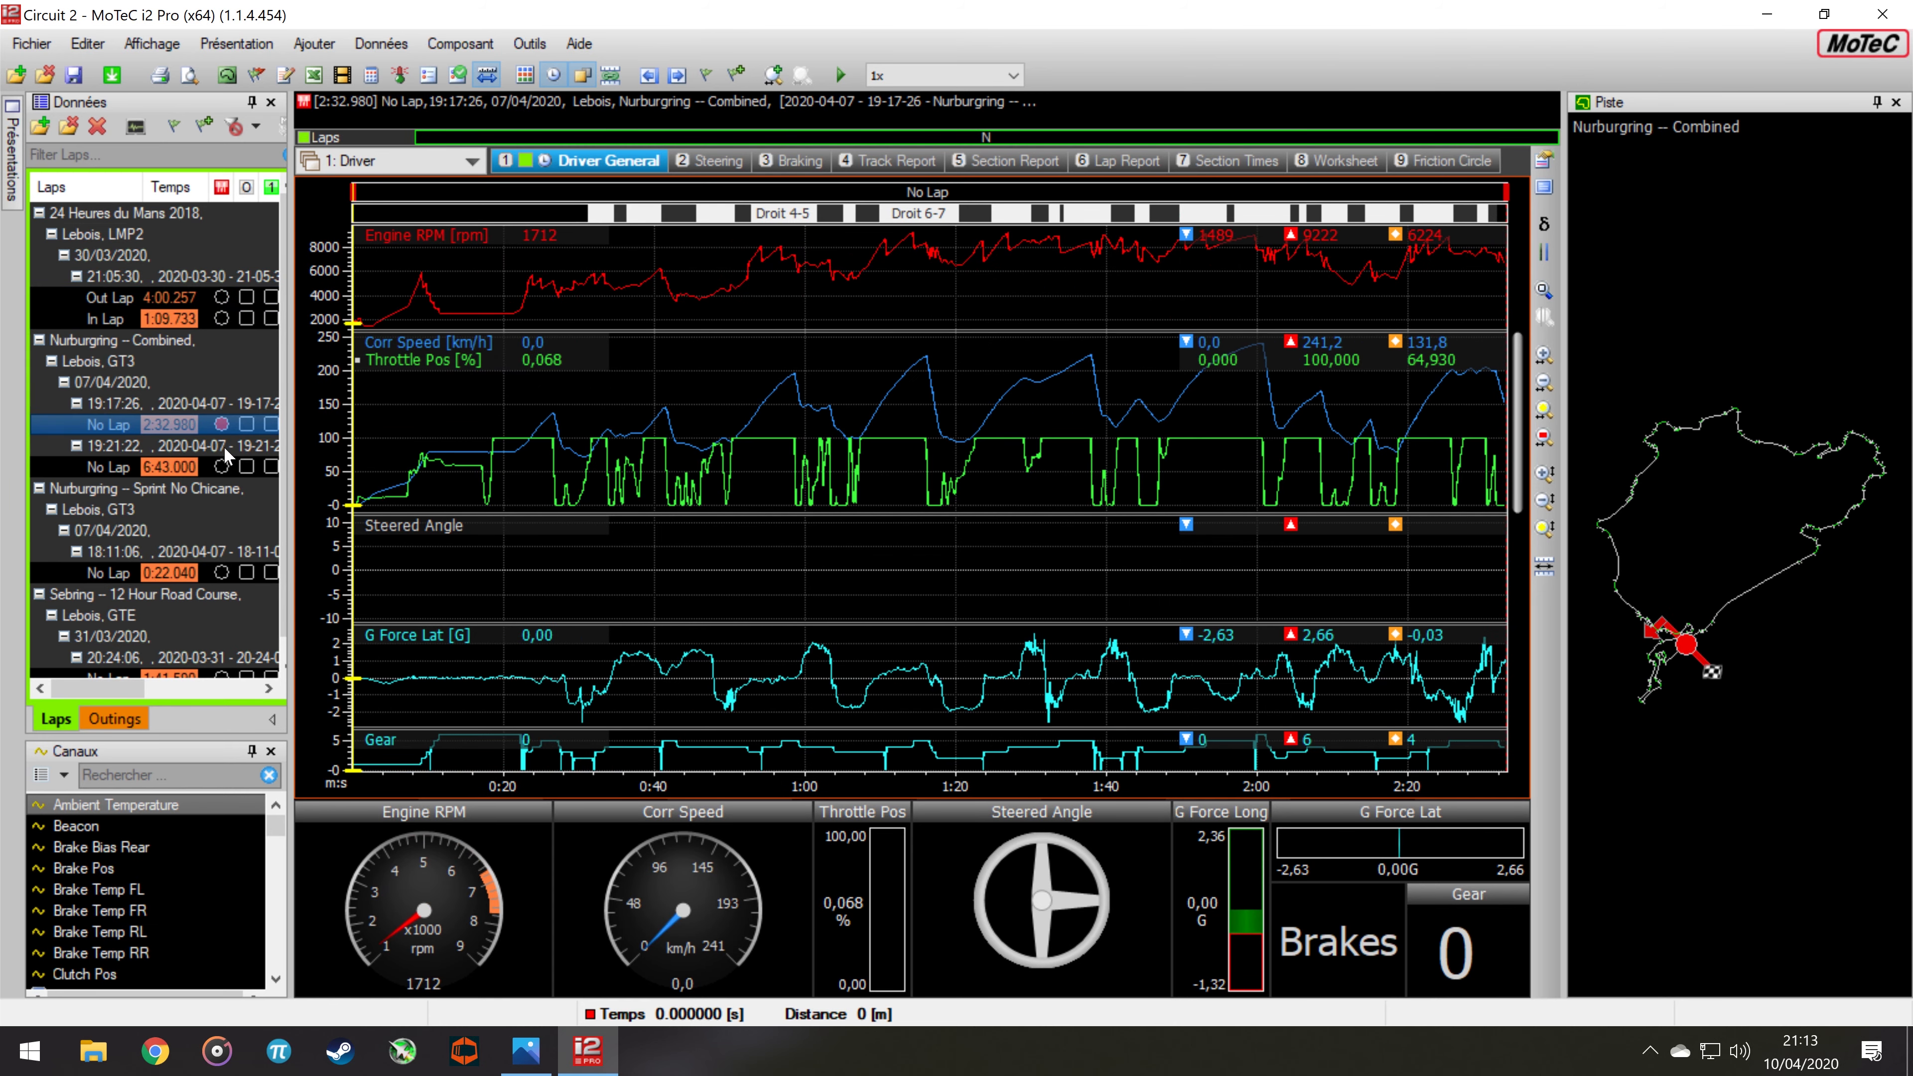
left_click(221, 468)
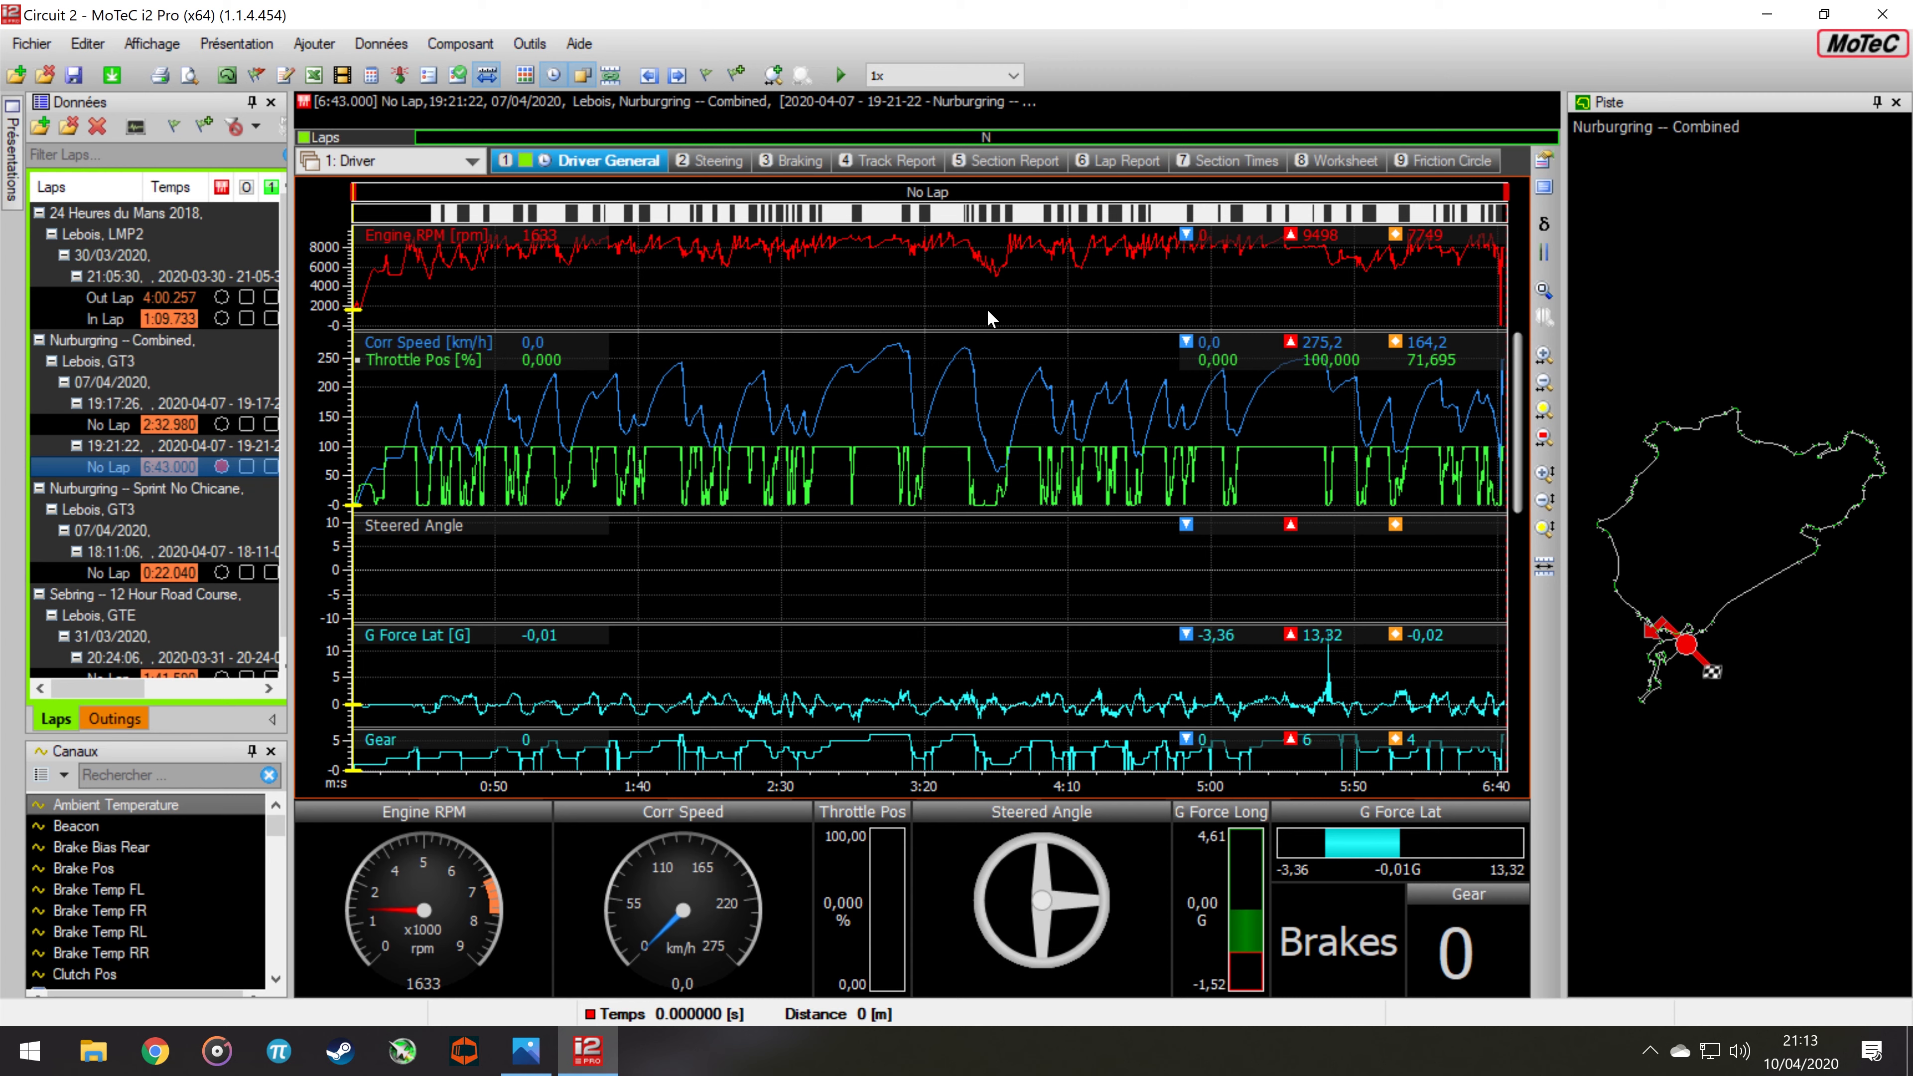
Add a new worksheet named Worksheet (1) to the Driver workbook
left_click(1513, 160)
left_click(1510, 164)
left_click(1512, 162)
left_click(1139, 162)
right_click(1149, 162)
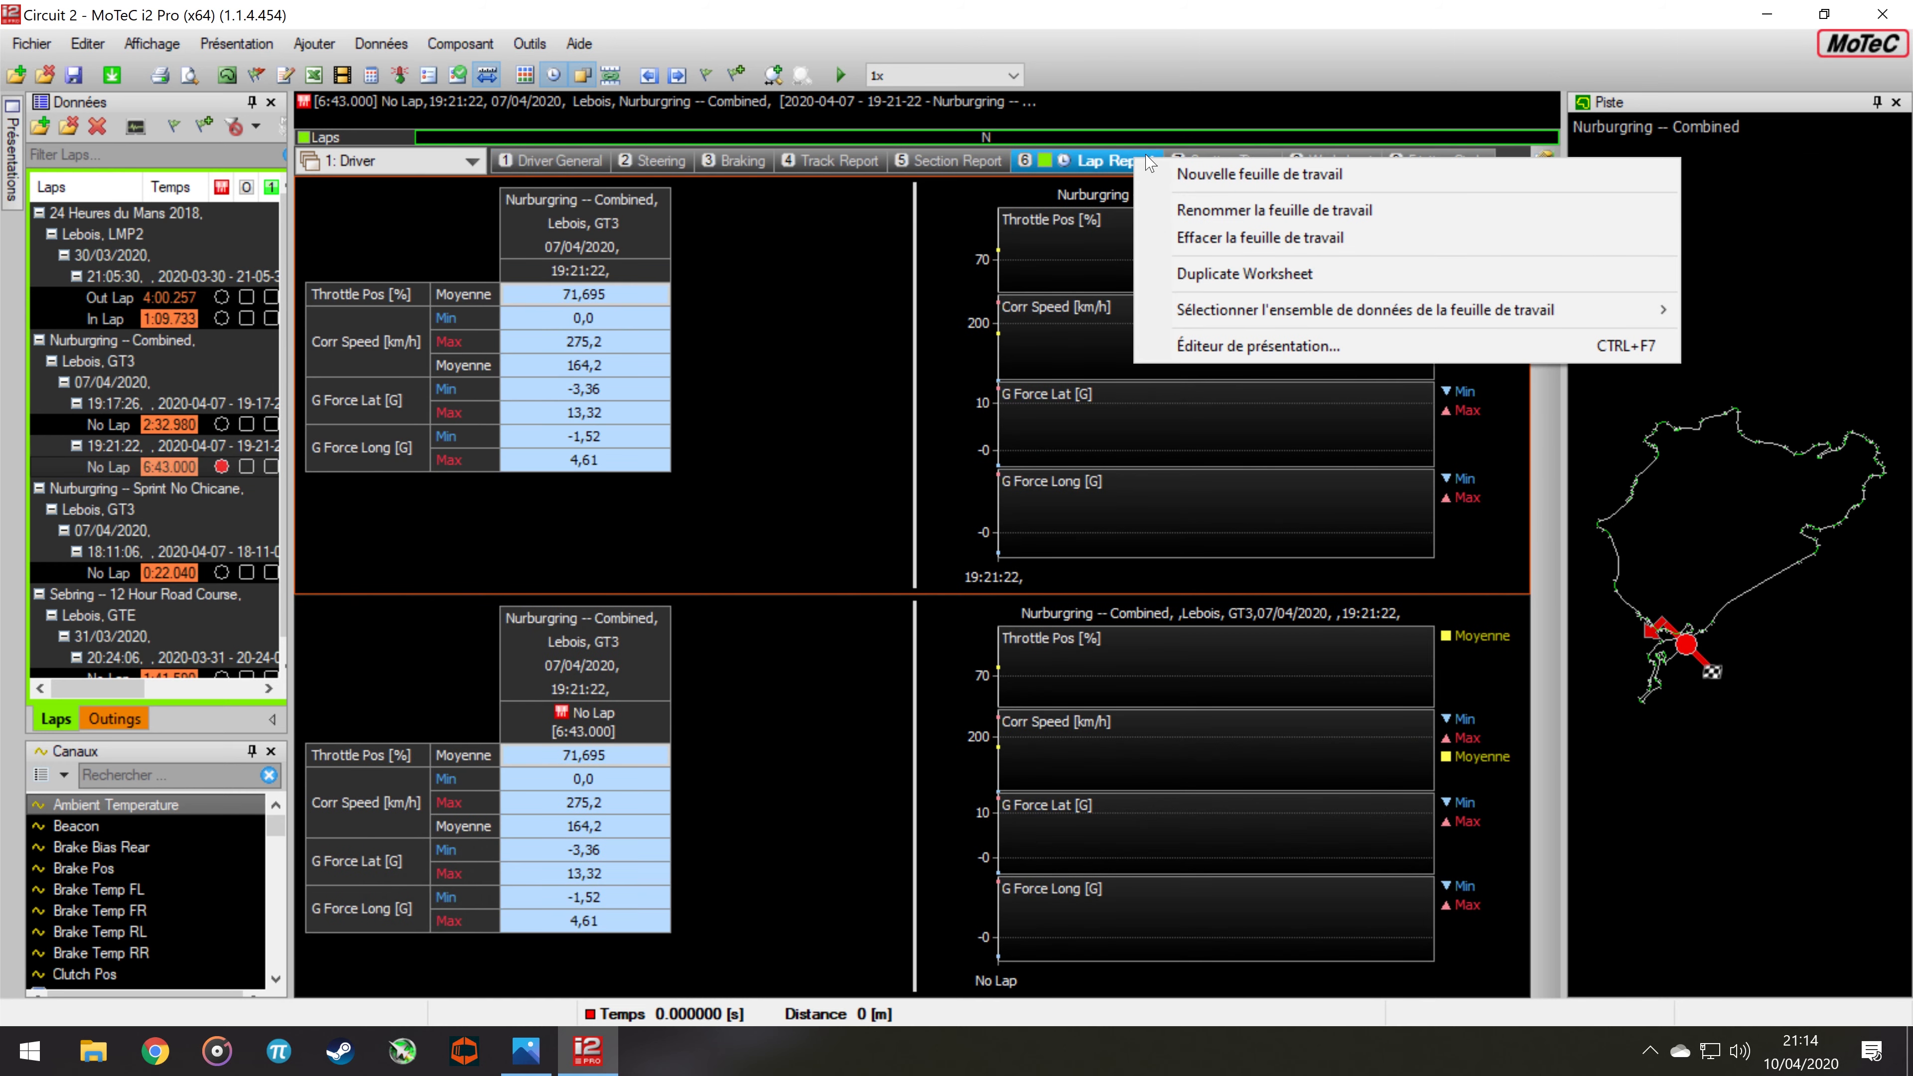
left_click(1176, 175)
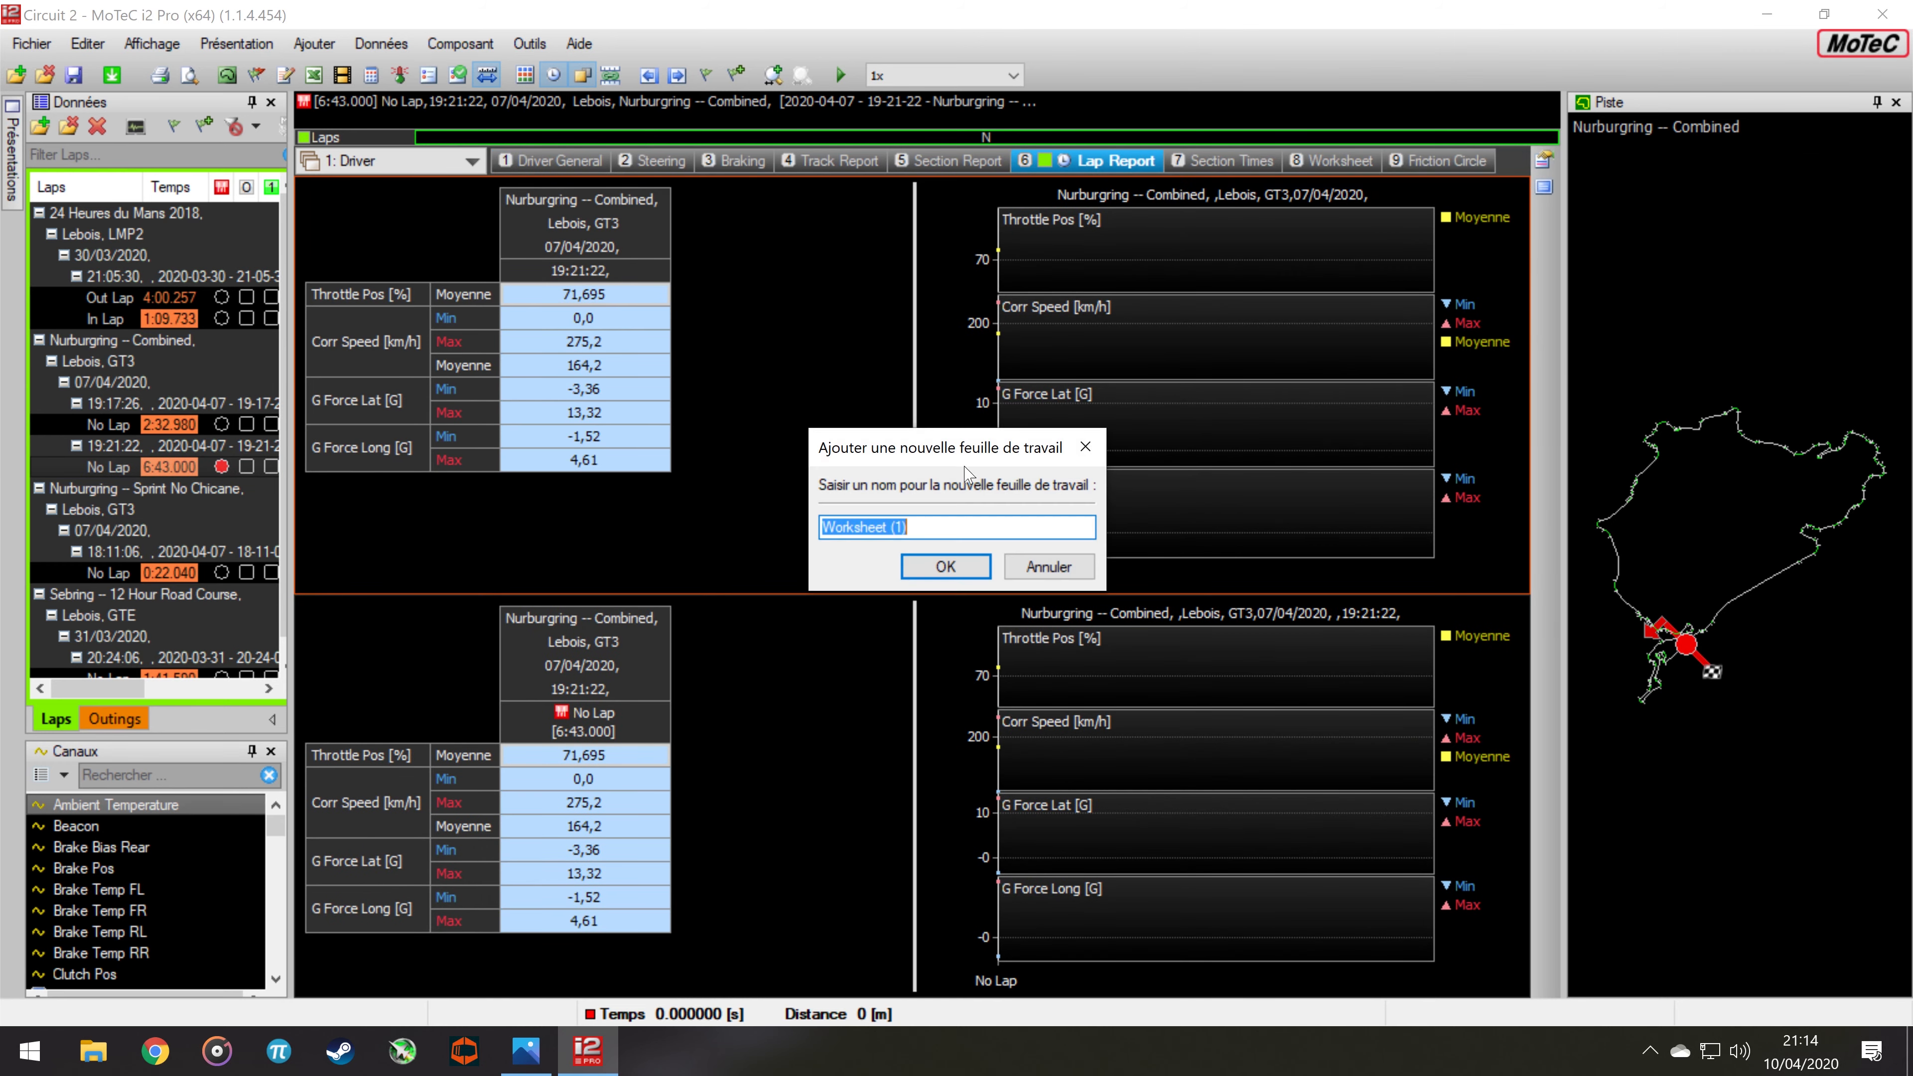
left_click(946, 566)
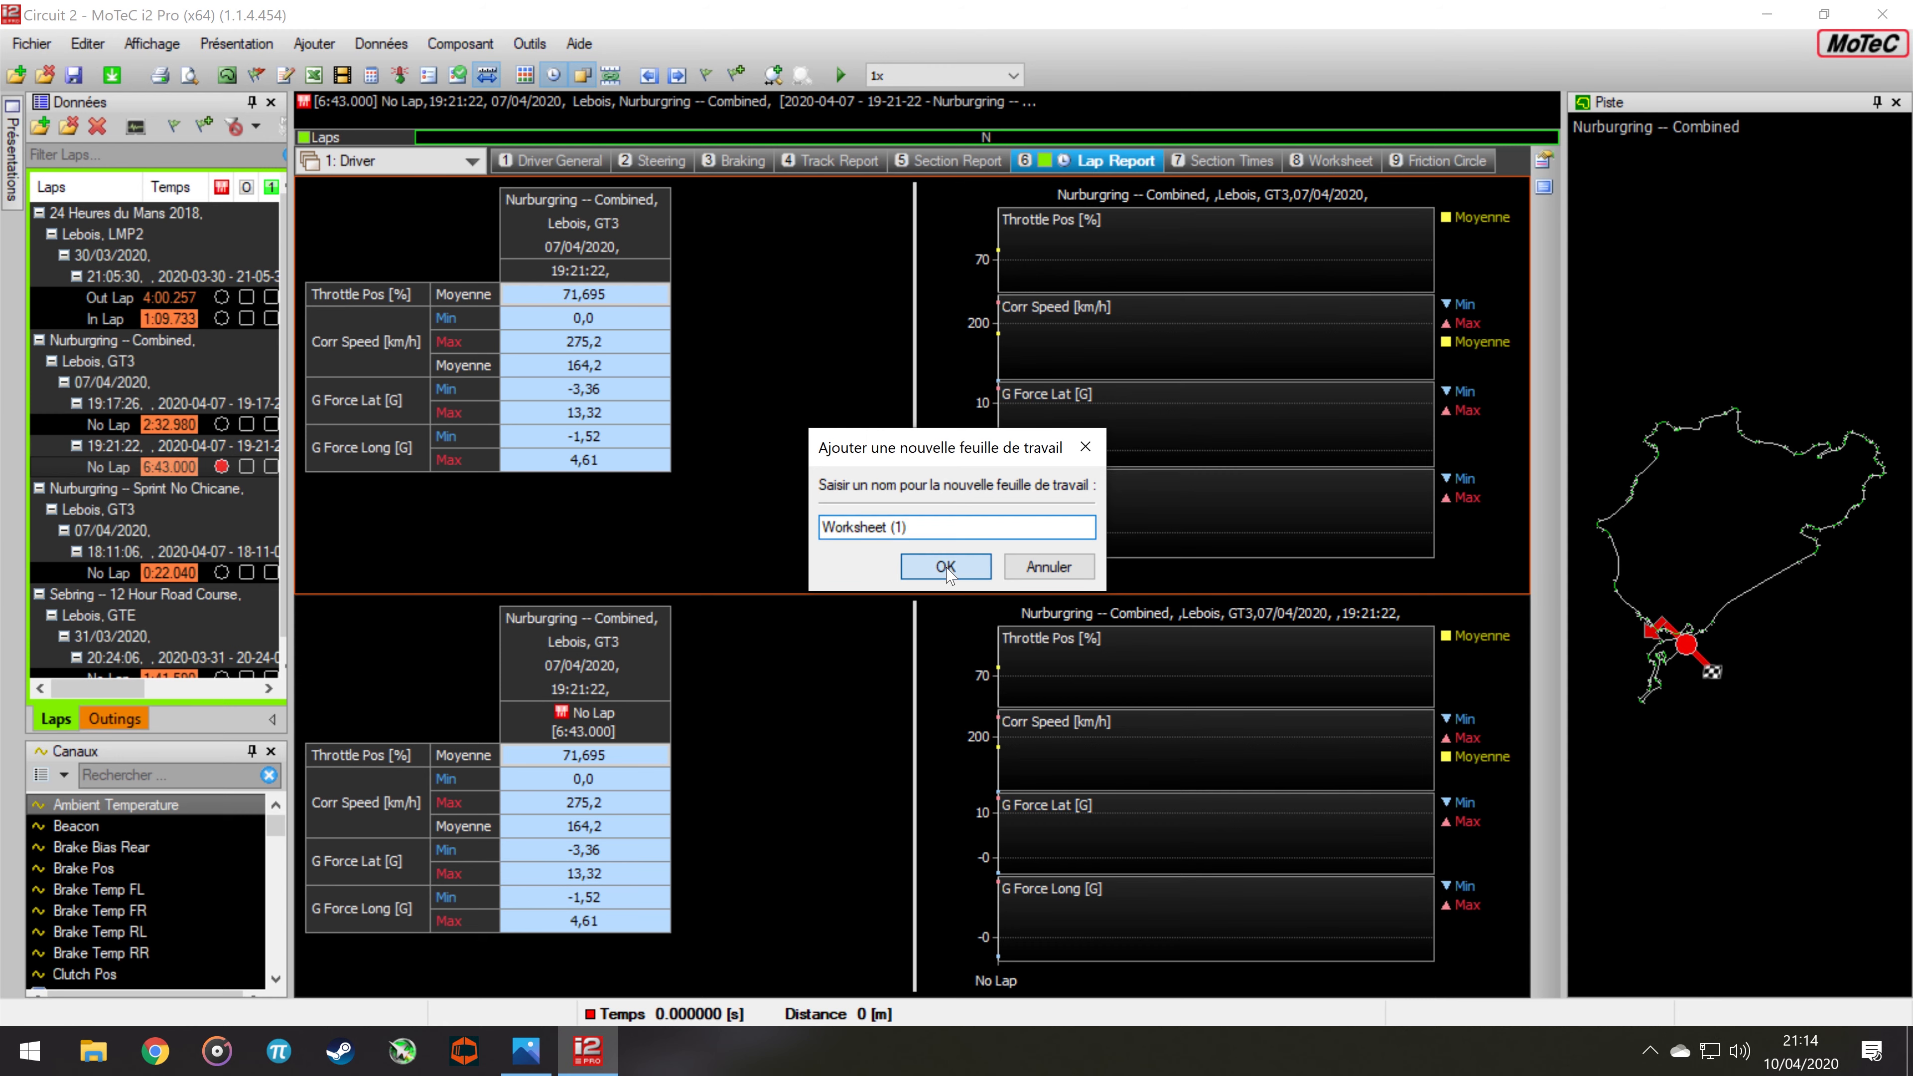
Insert a time/distance graph on the empty worksheet and add a channel group to it
right_click(673, 339)
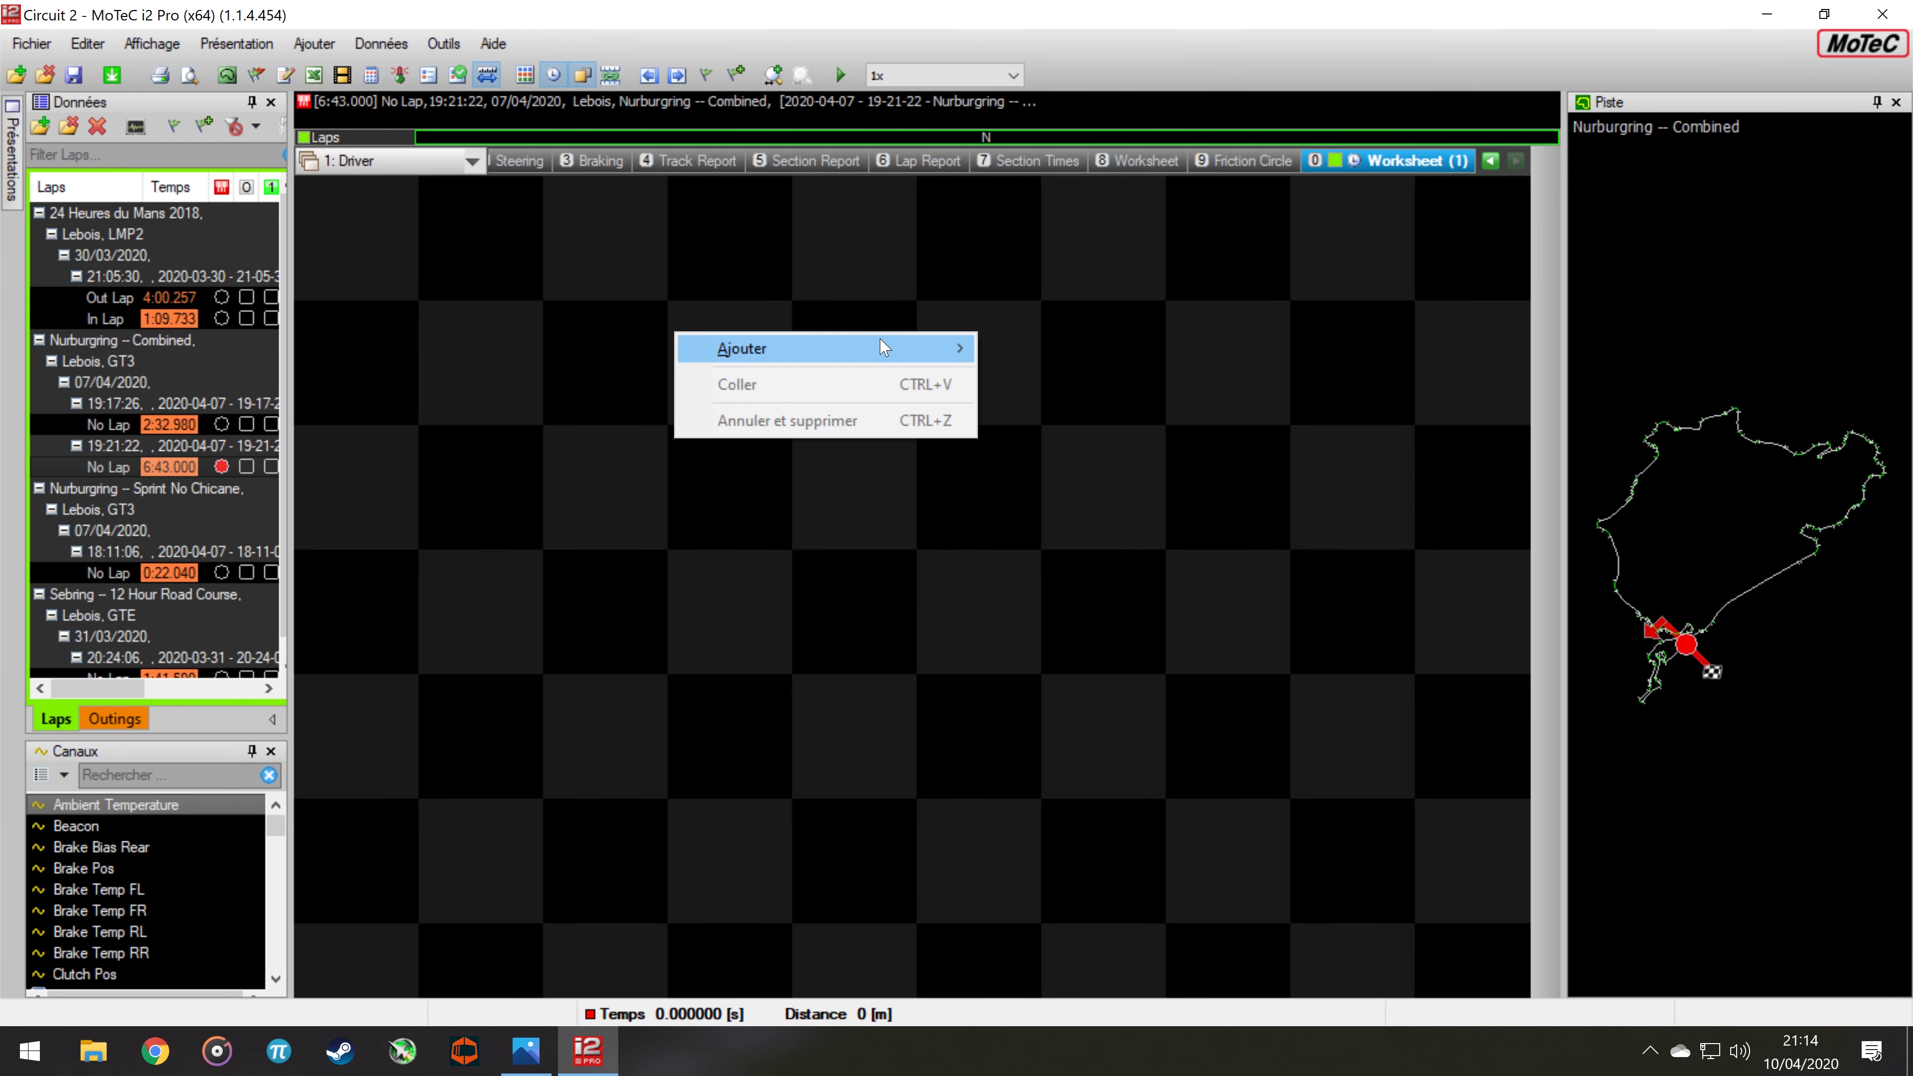
mouse_move(888, 341)
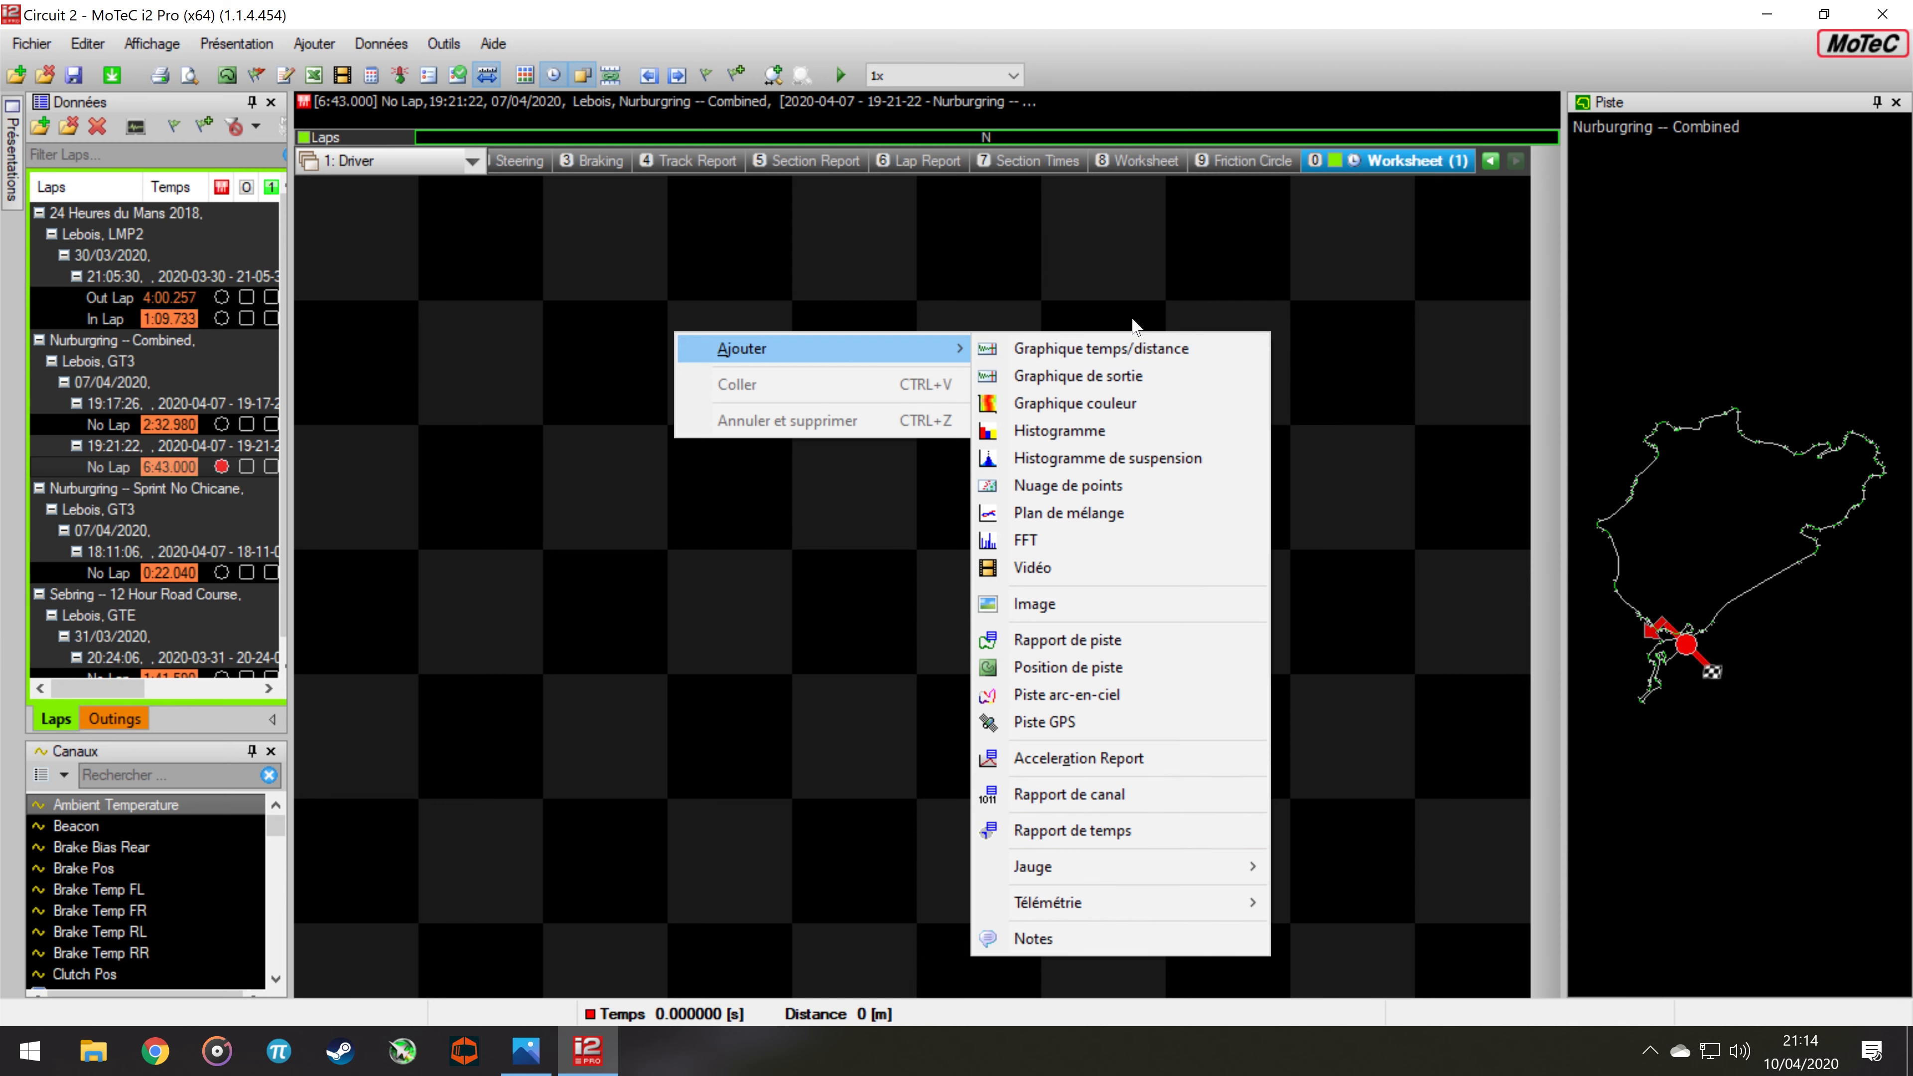
left_click(1135, 360)
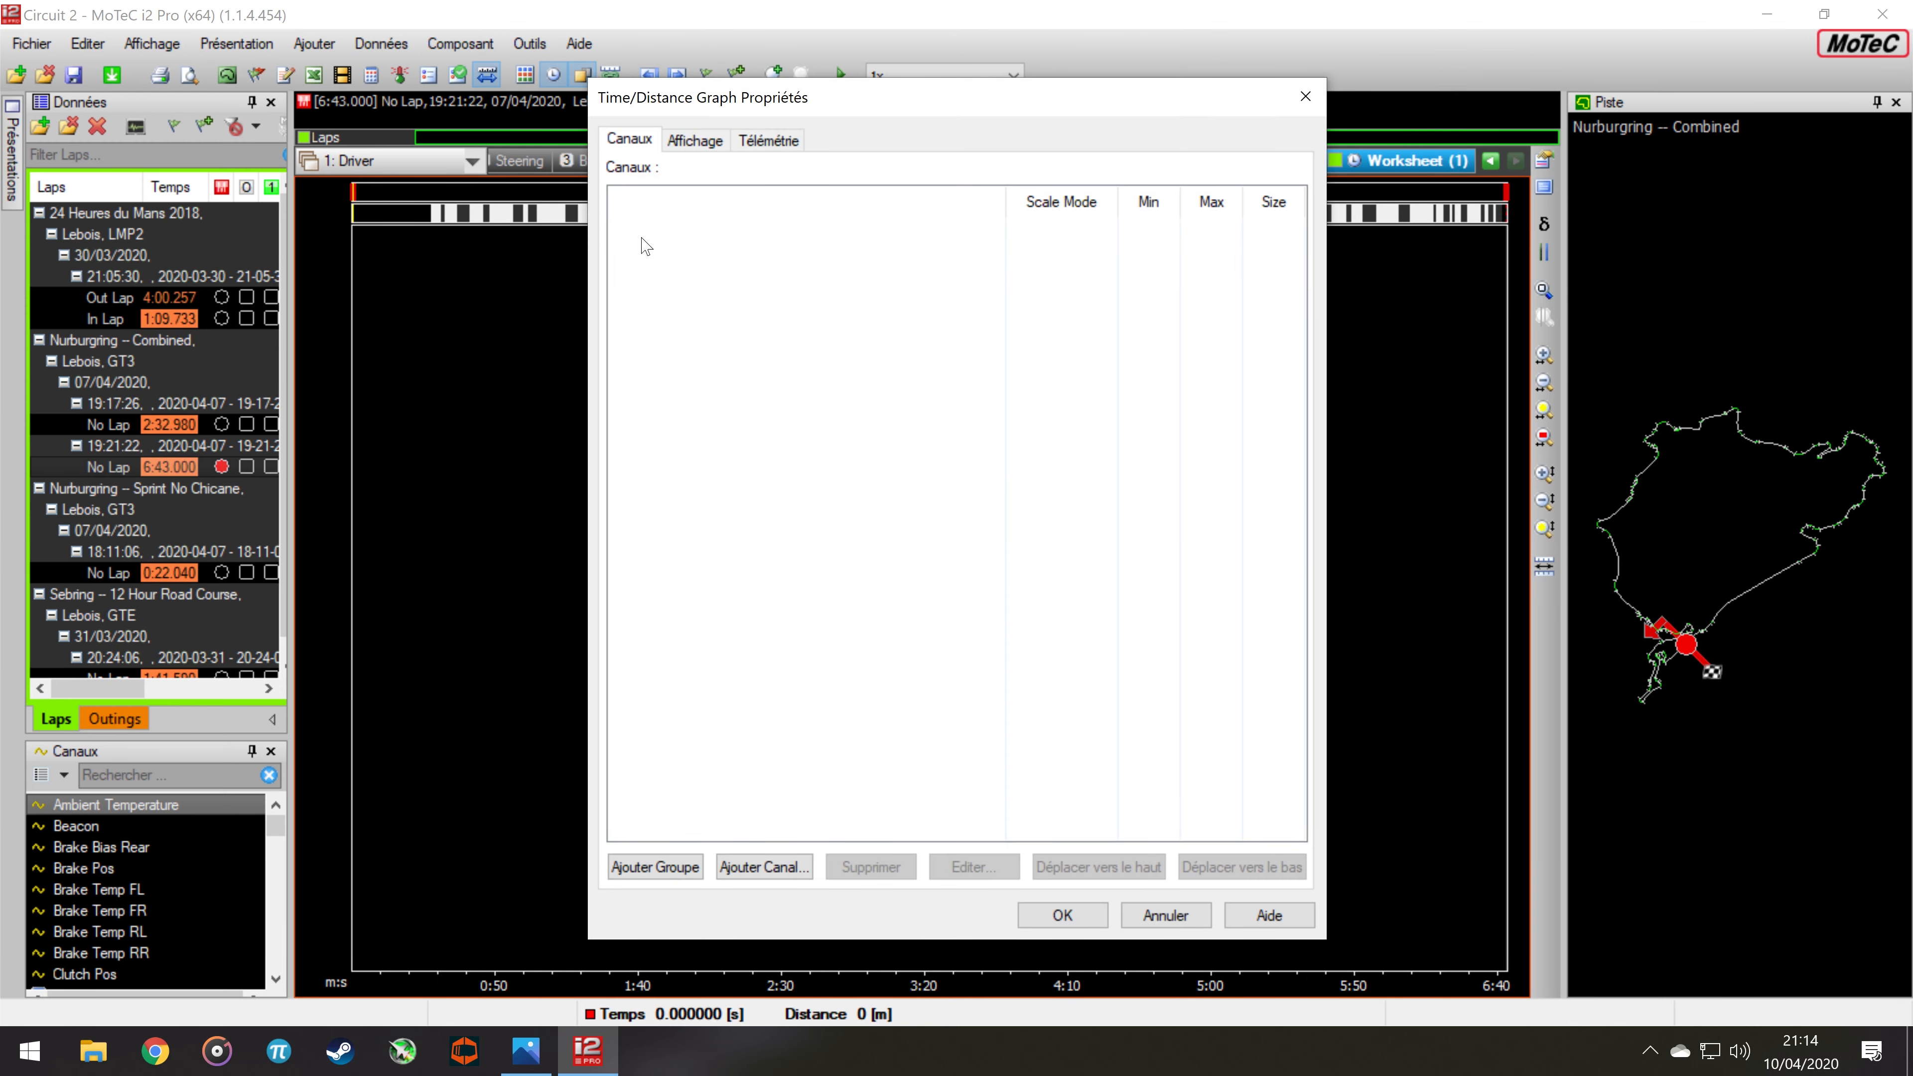
left_click(655, 866)
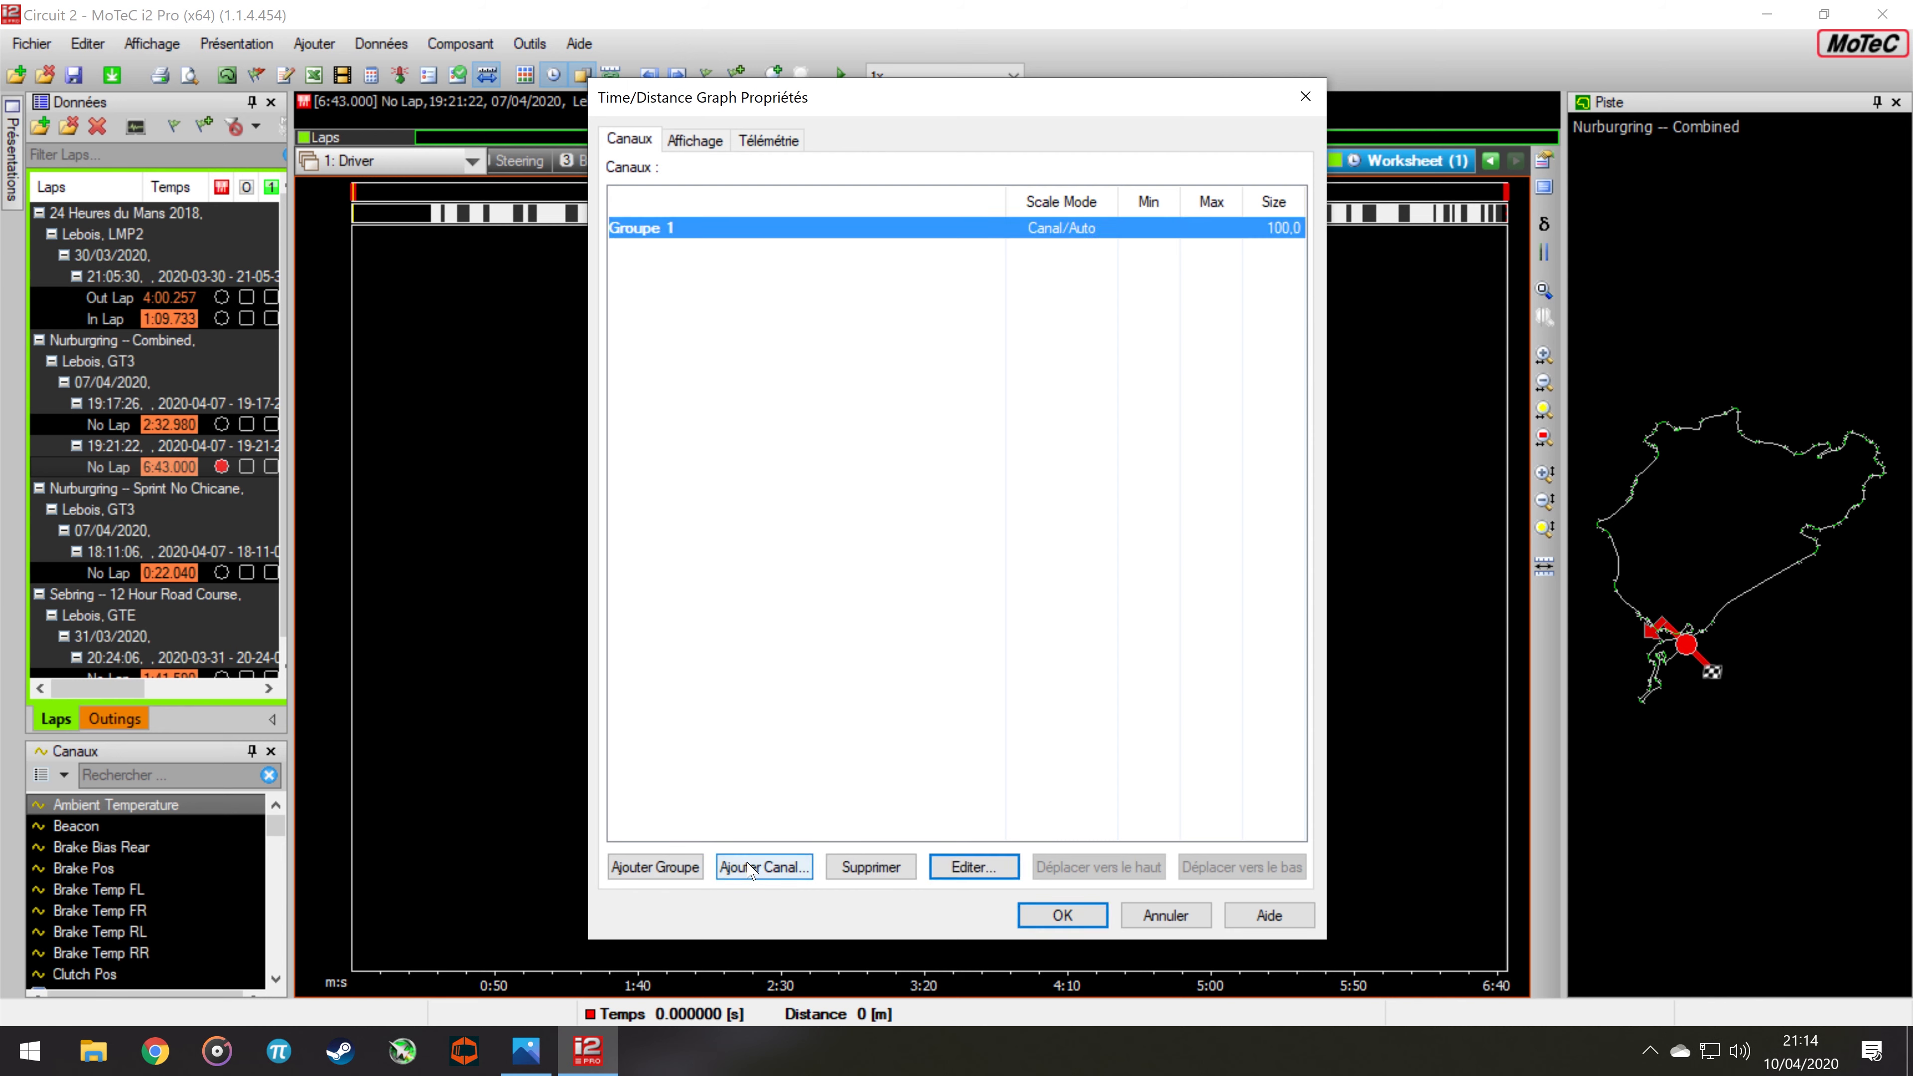
Add the logged channels Ride Height FL, FR, RL and RR to the graph's group and apply the graph properties
left_click(764, 867)
scroll(912, 465, "down", 5)
scroll(913, 465, "down", 20)
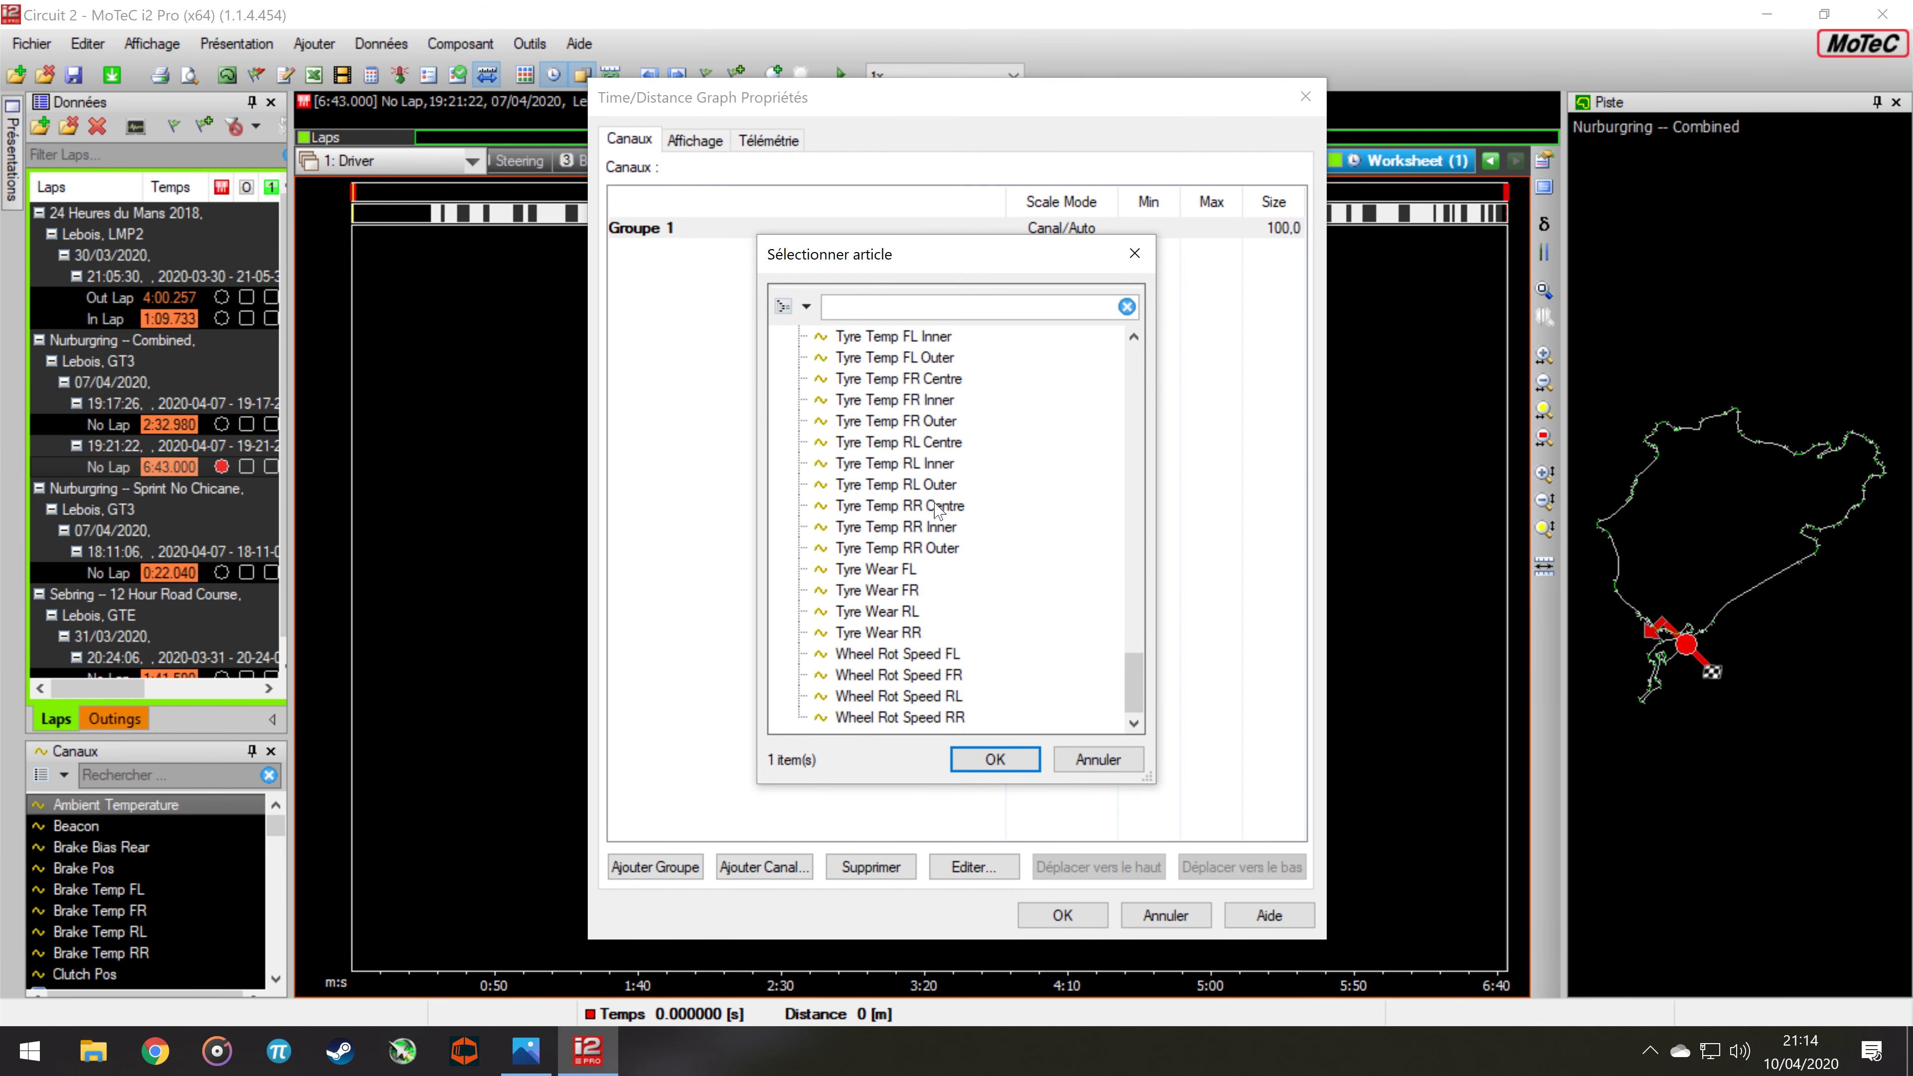
scroll(942, 512, "up", 14)
scroll(948, 513, "down", 15)
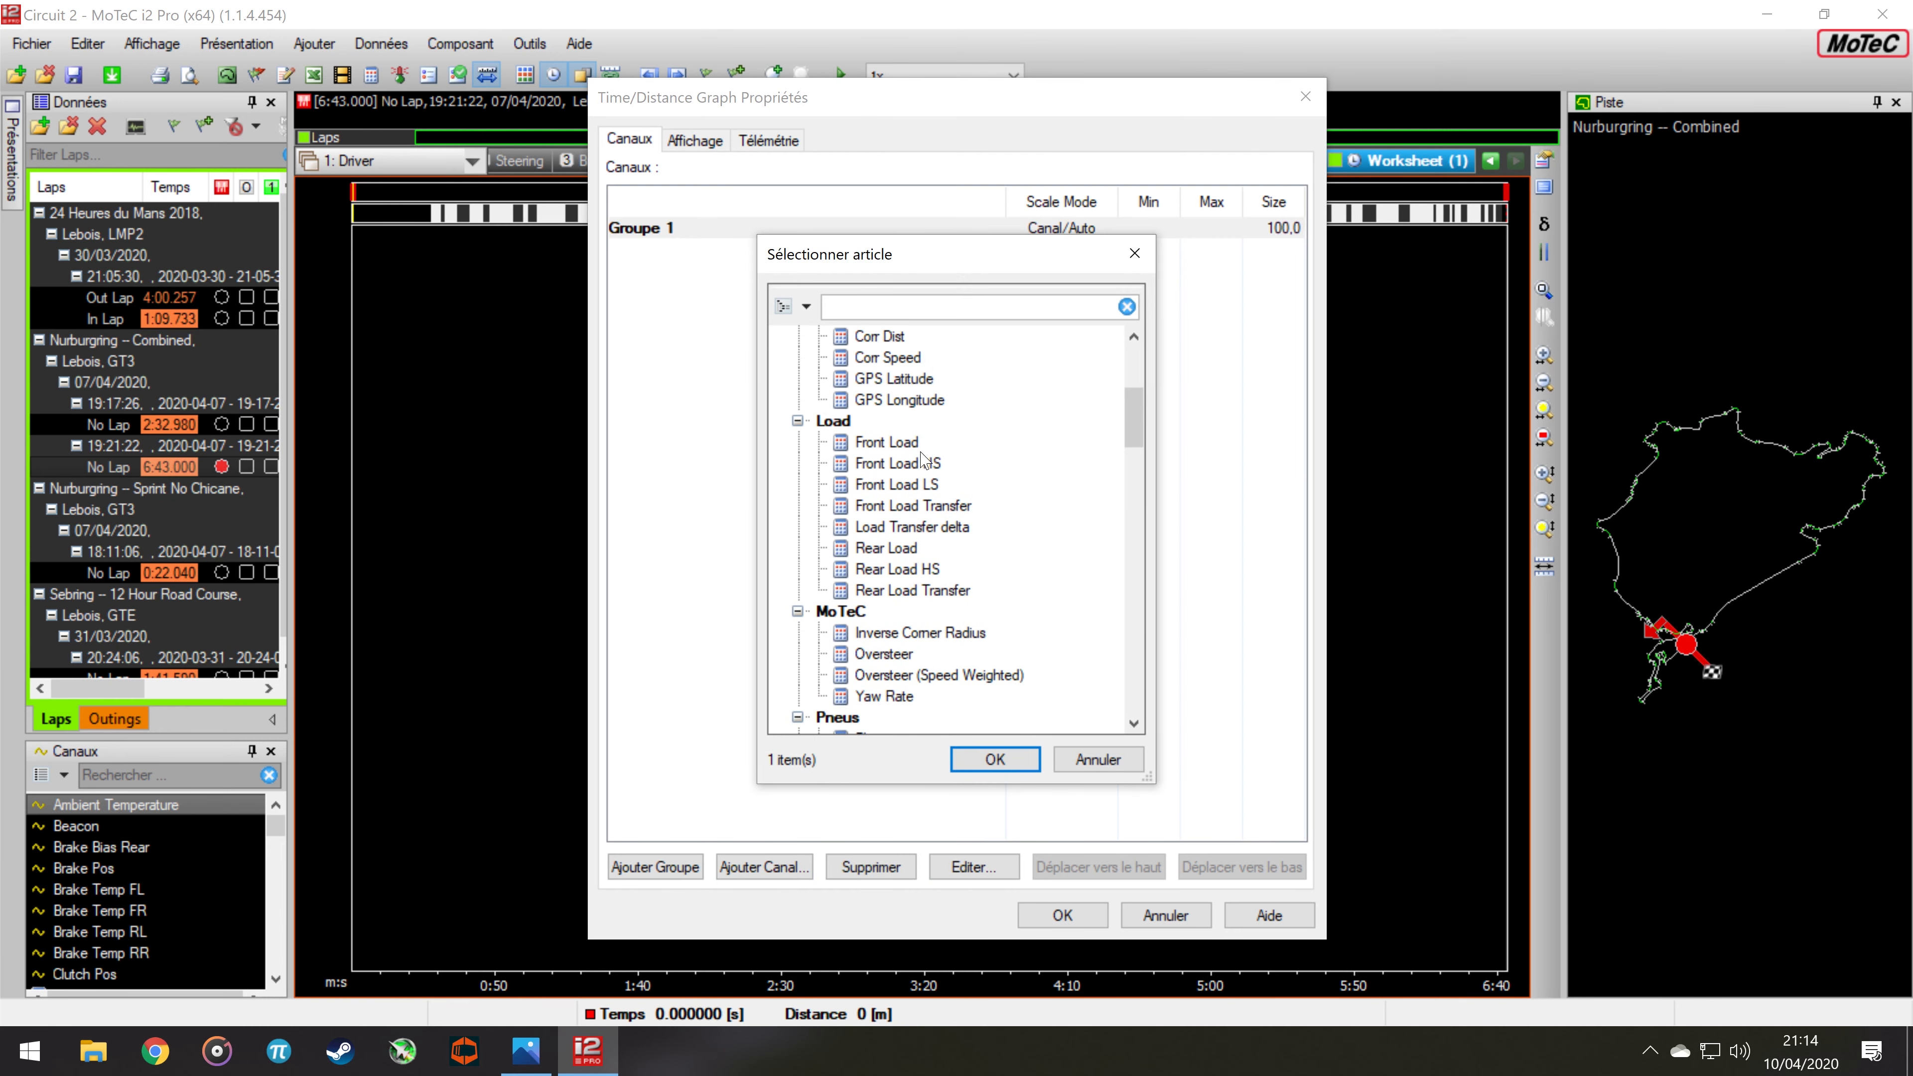
scroll(911, 459, "up", 5)
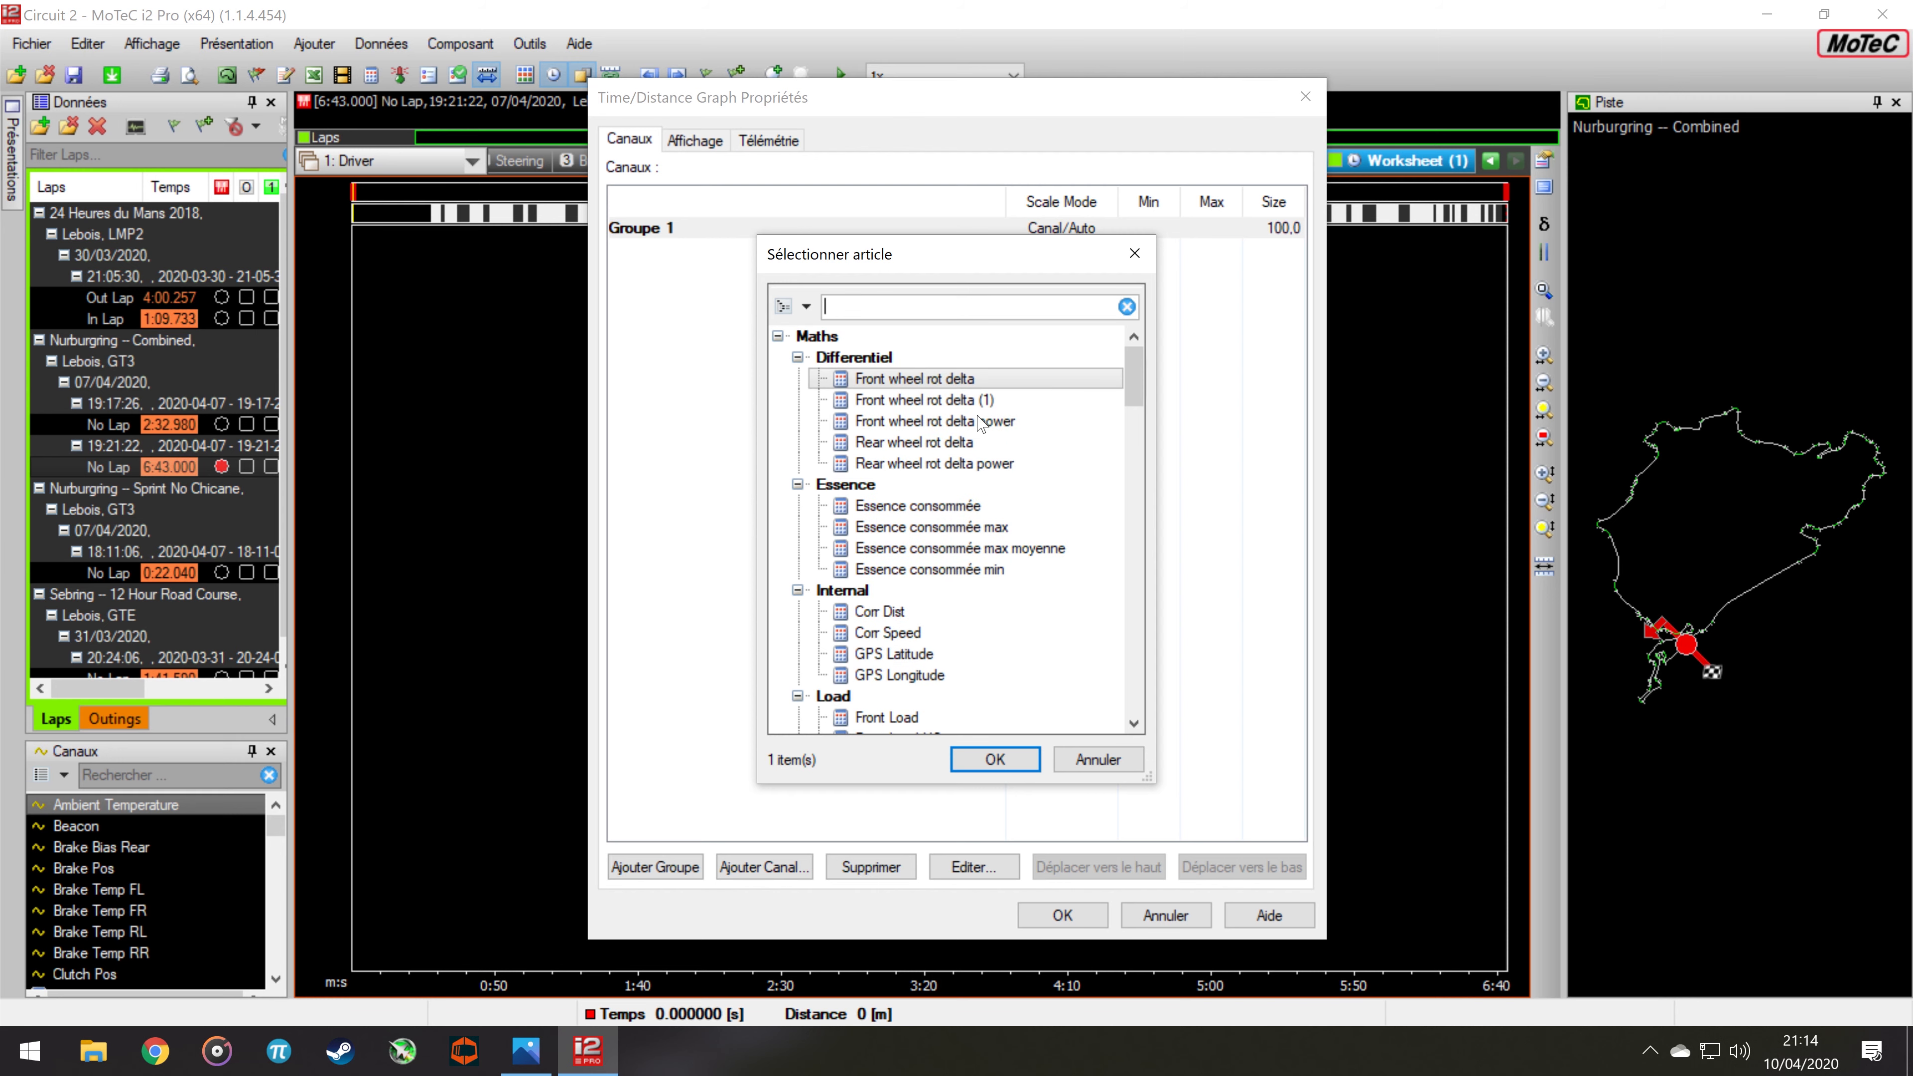
scroll(995, 502, "down", 2)
scroll(995, 503, "down", 12)
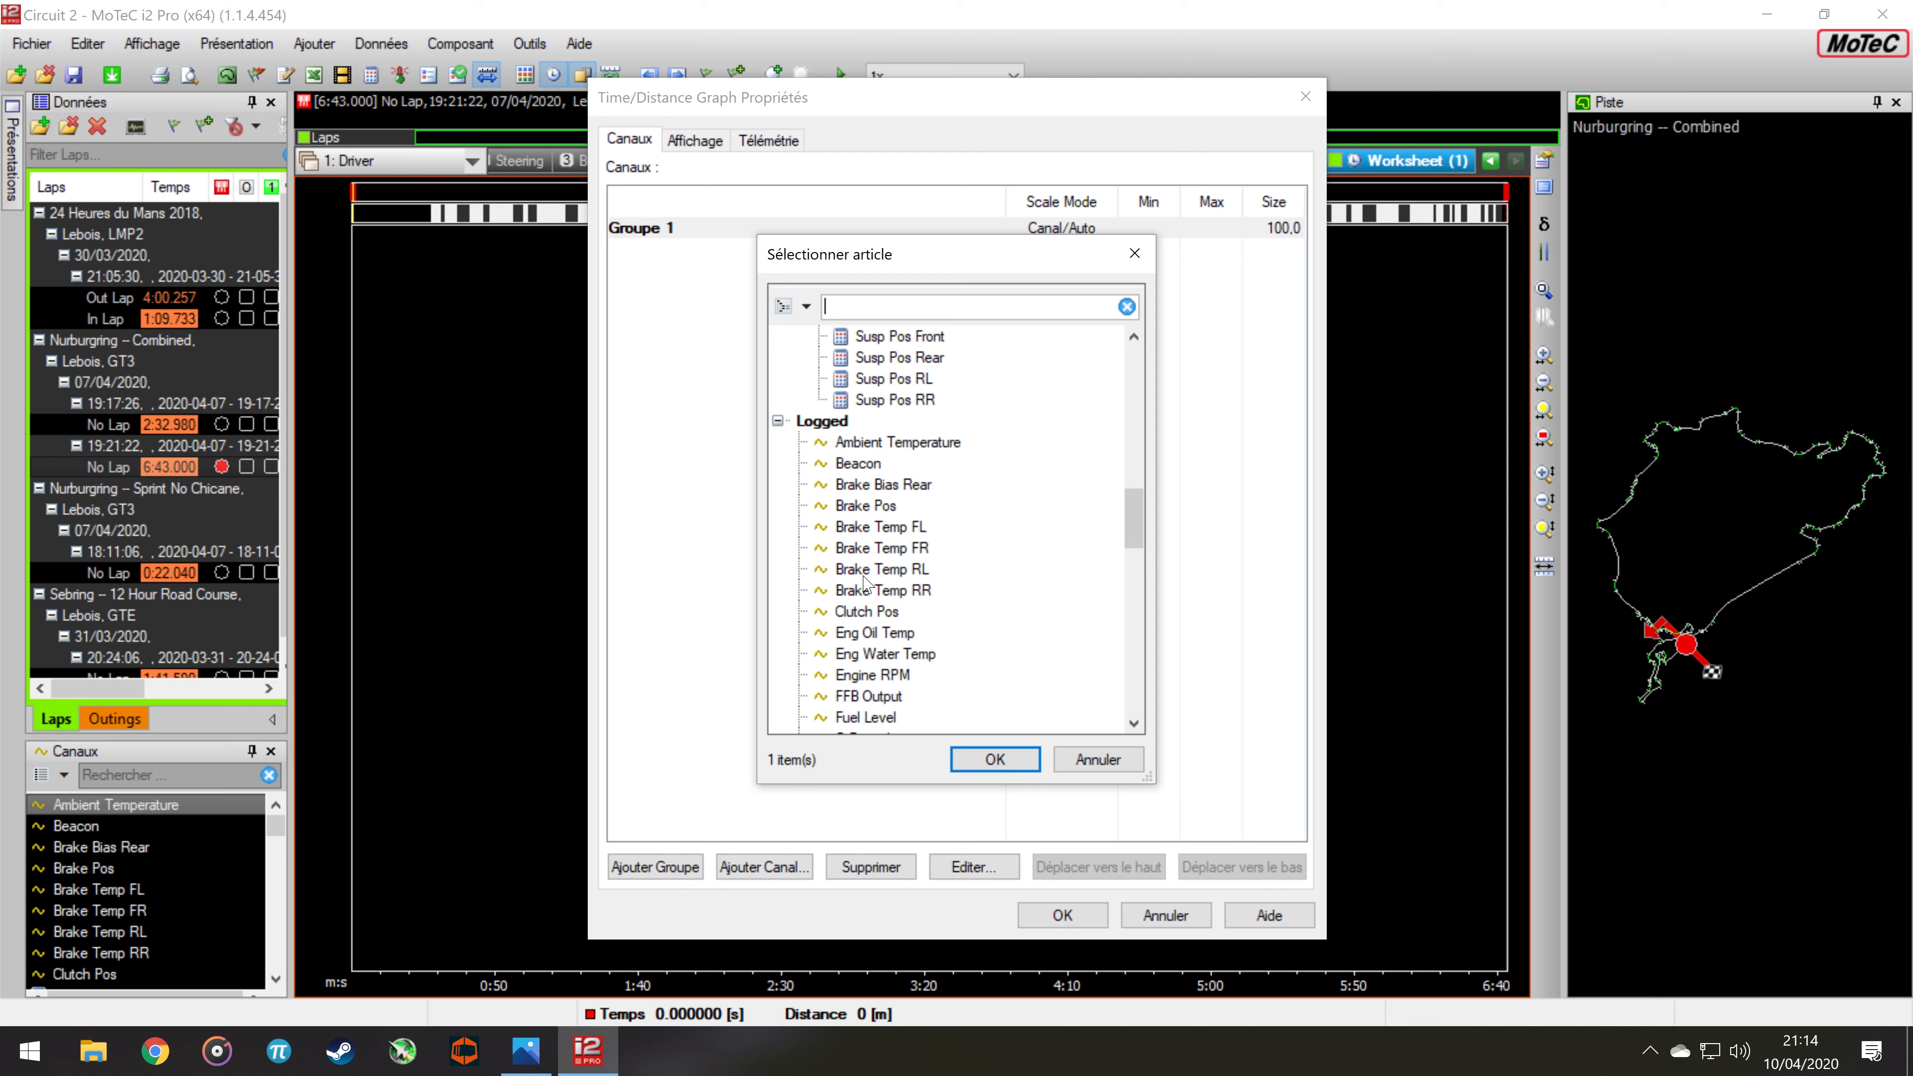
scroll(906, 574, "down", 6)
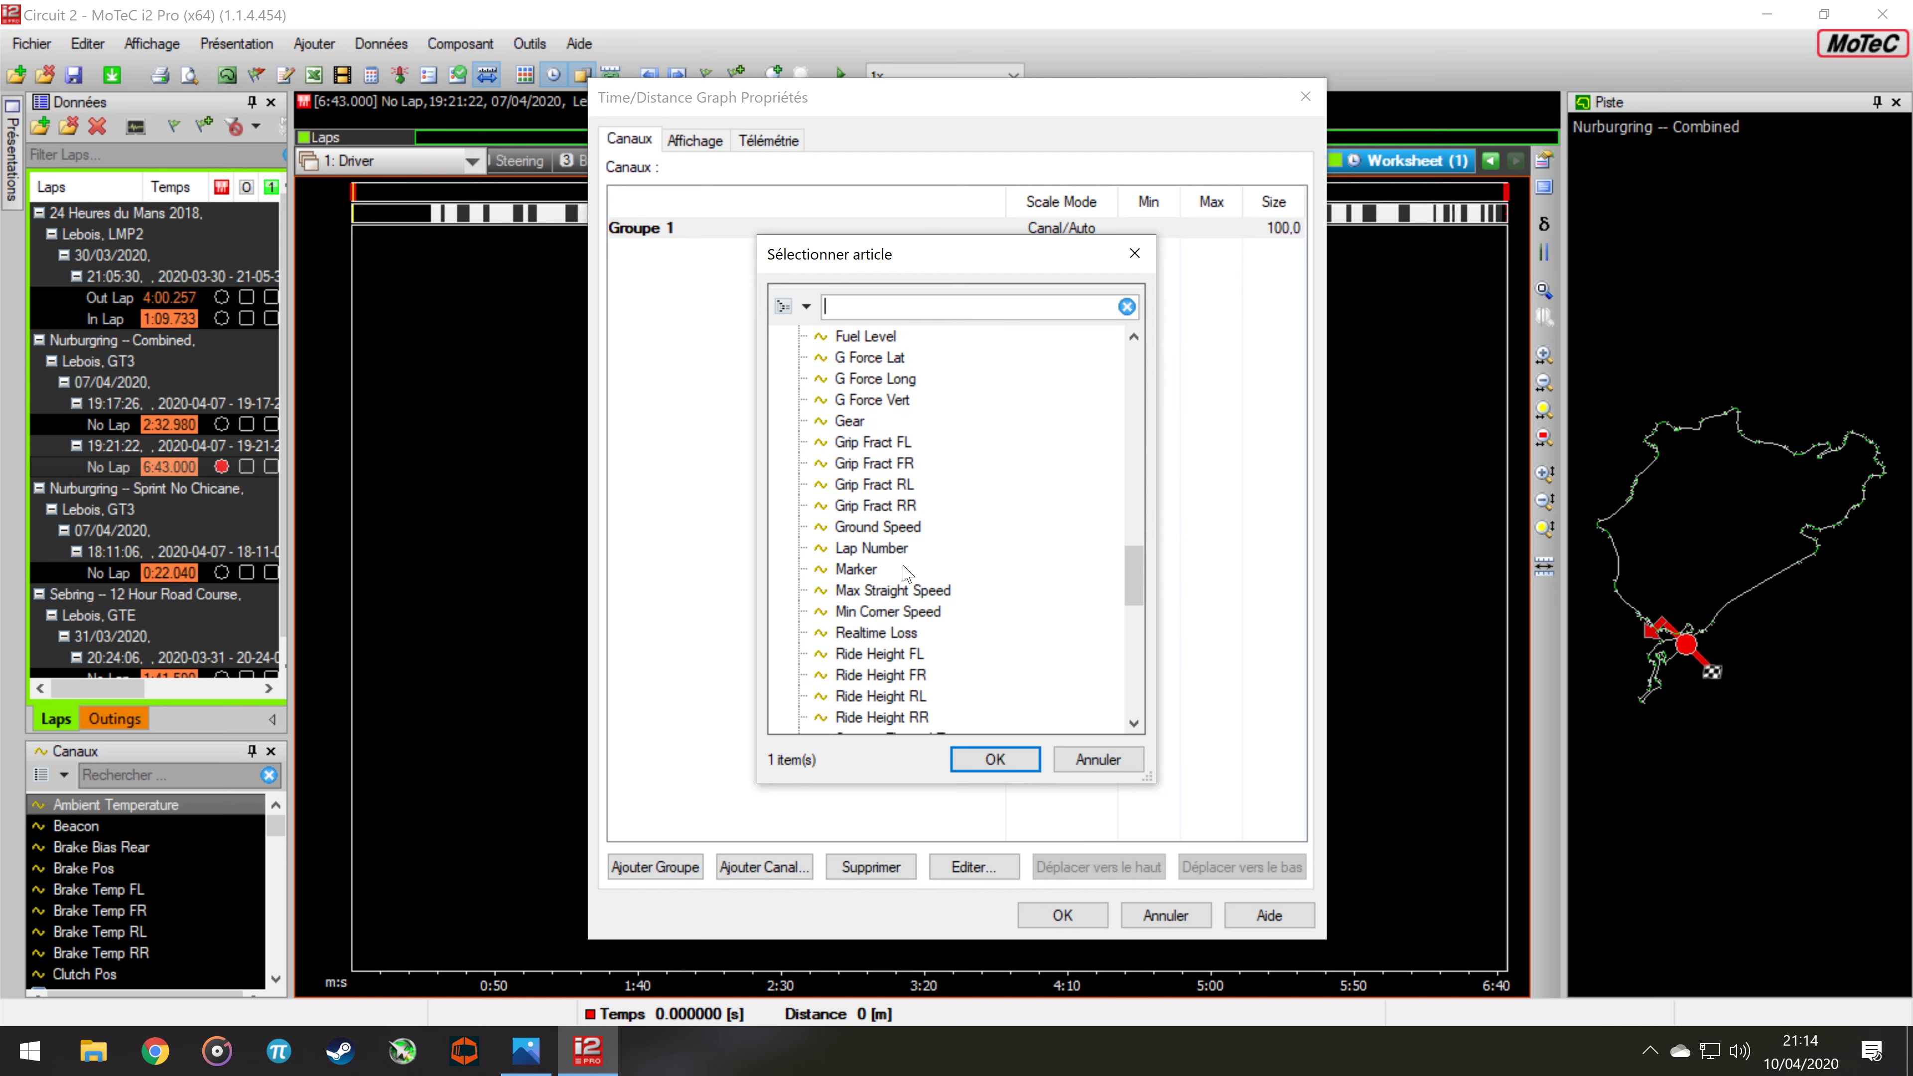
scroll(904, 554, "down", 2)
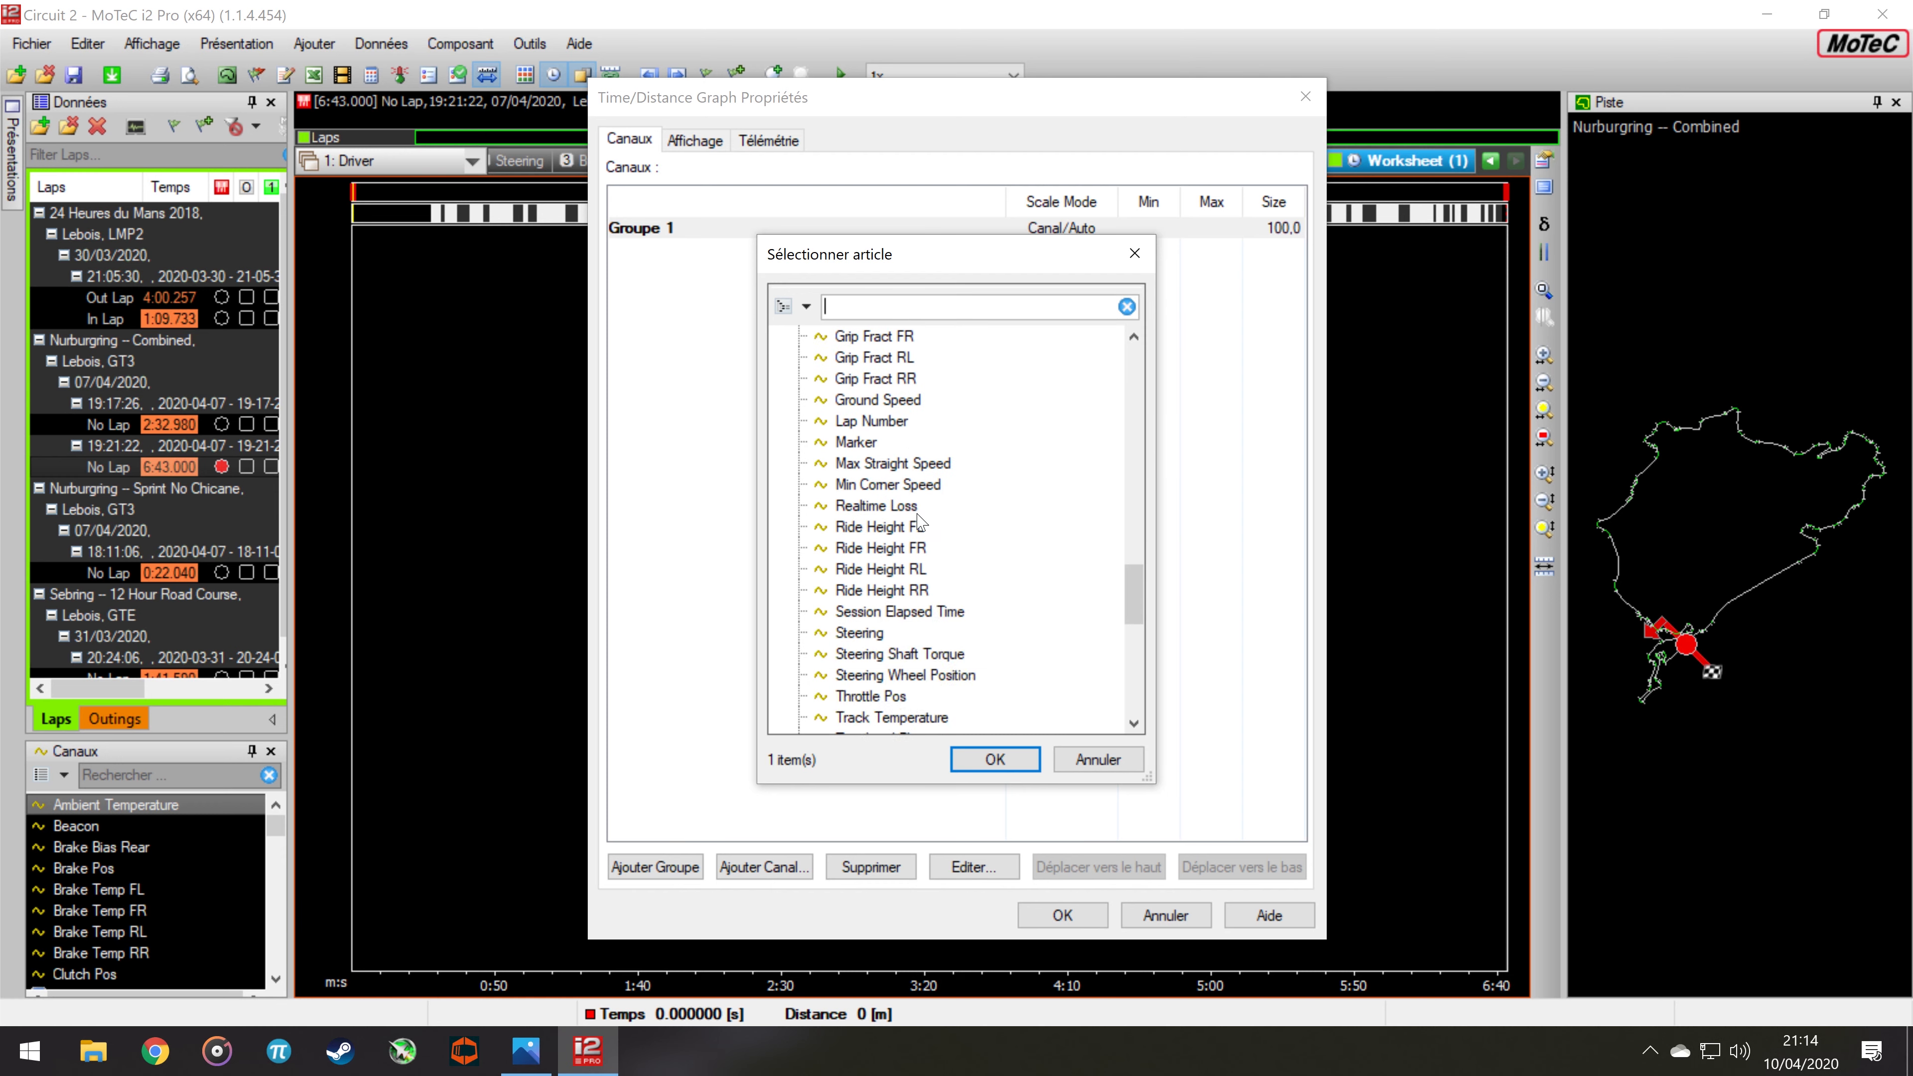
left_click(913, 527)
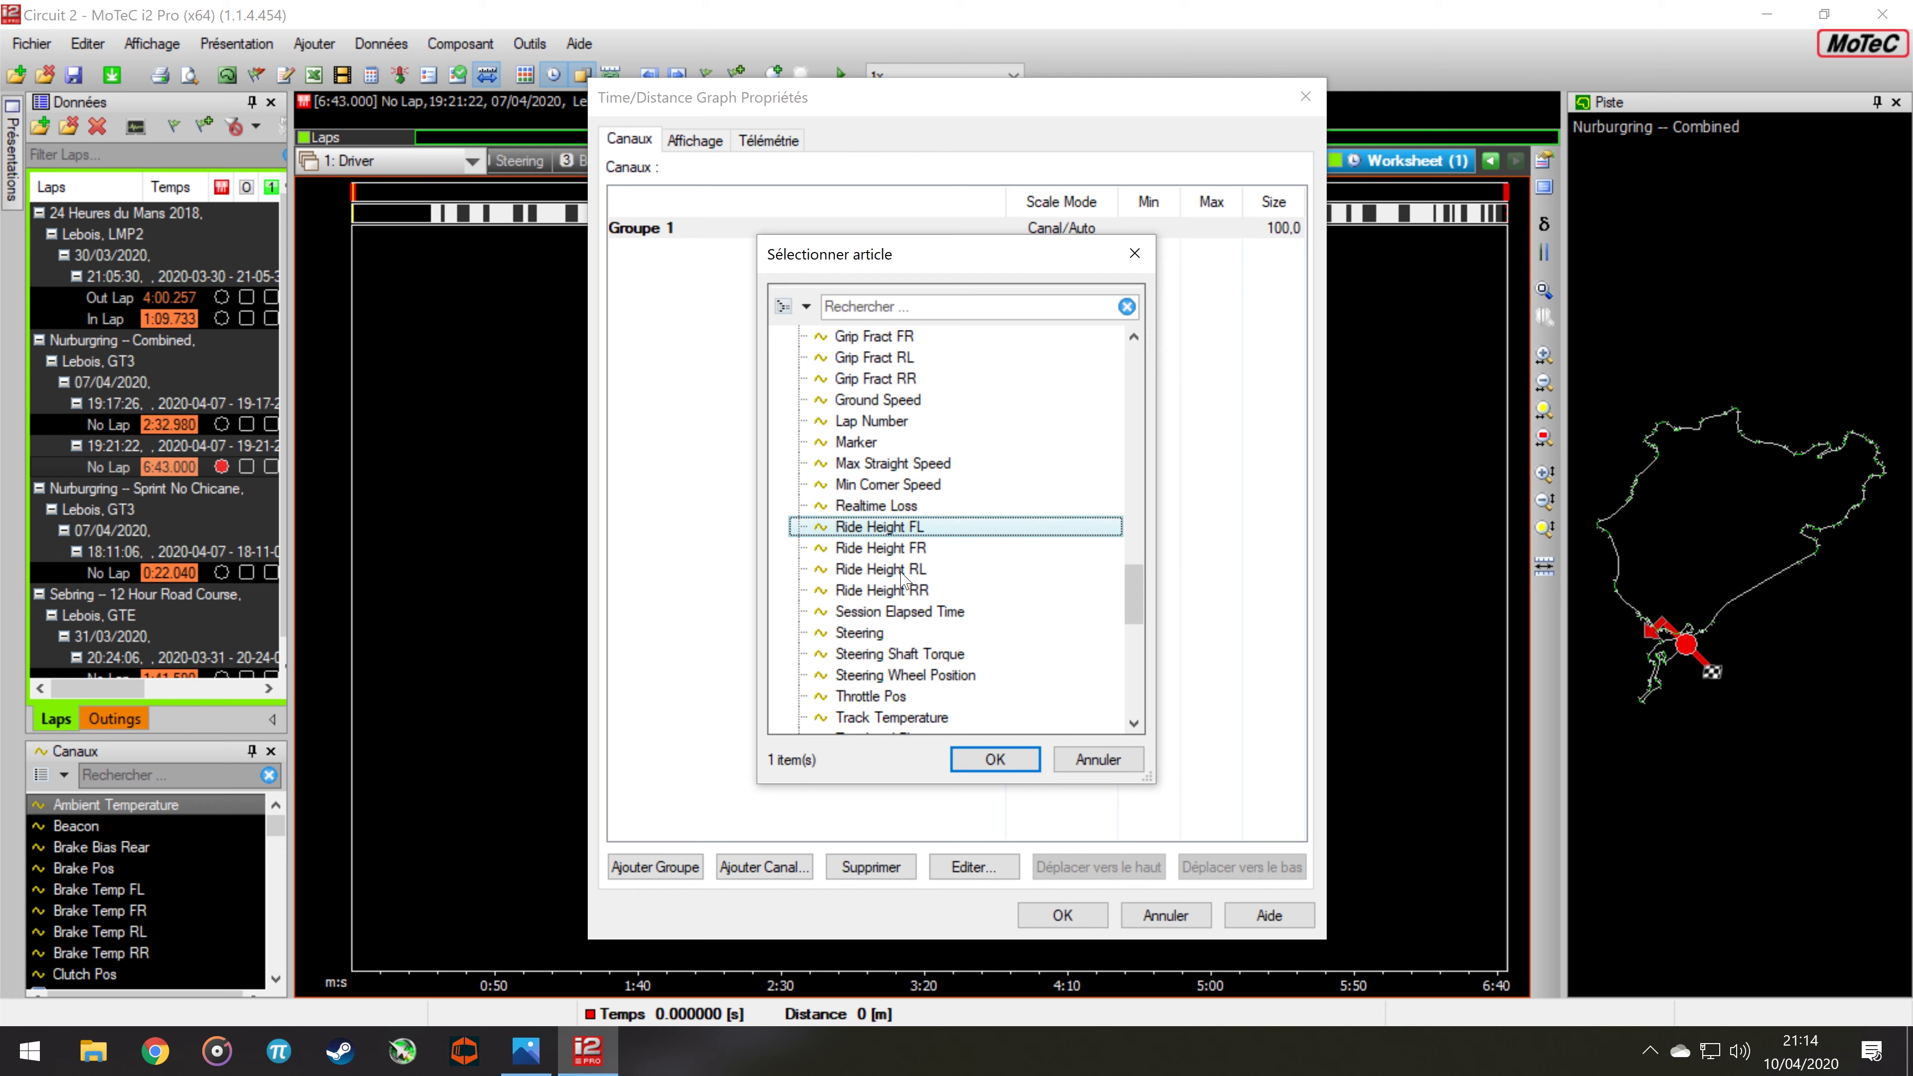
left_click(904, 592, "shift")
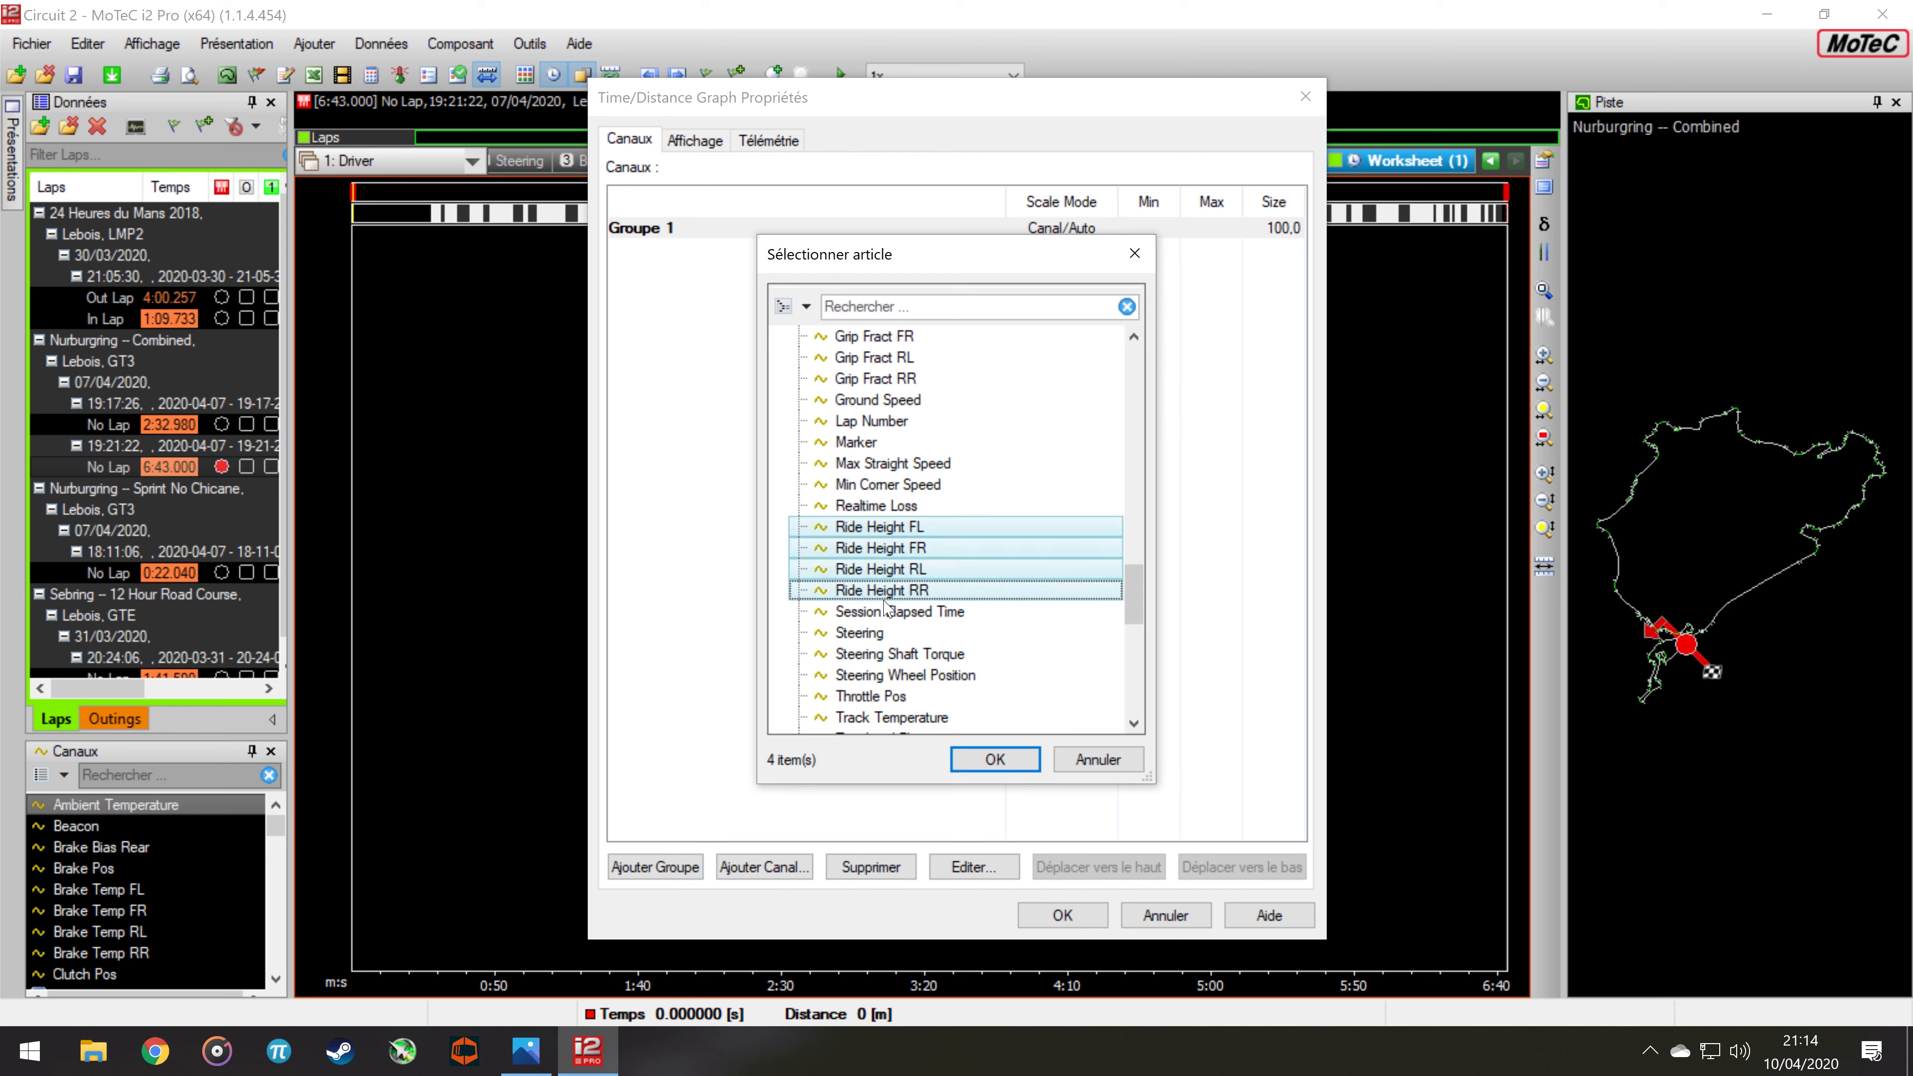
left_click(994, 759)
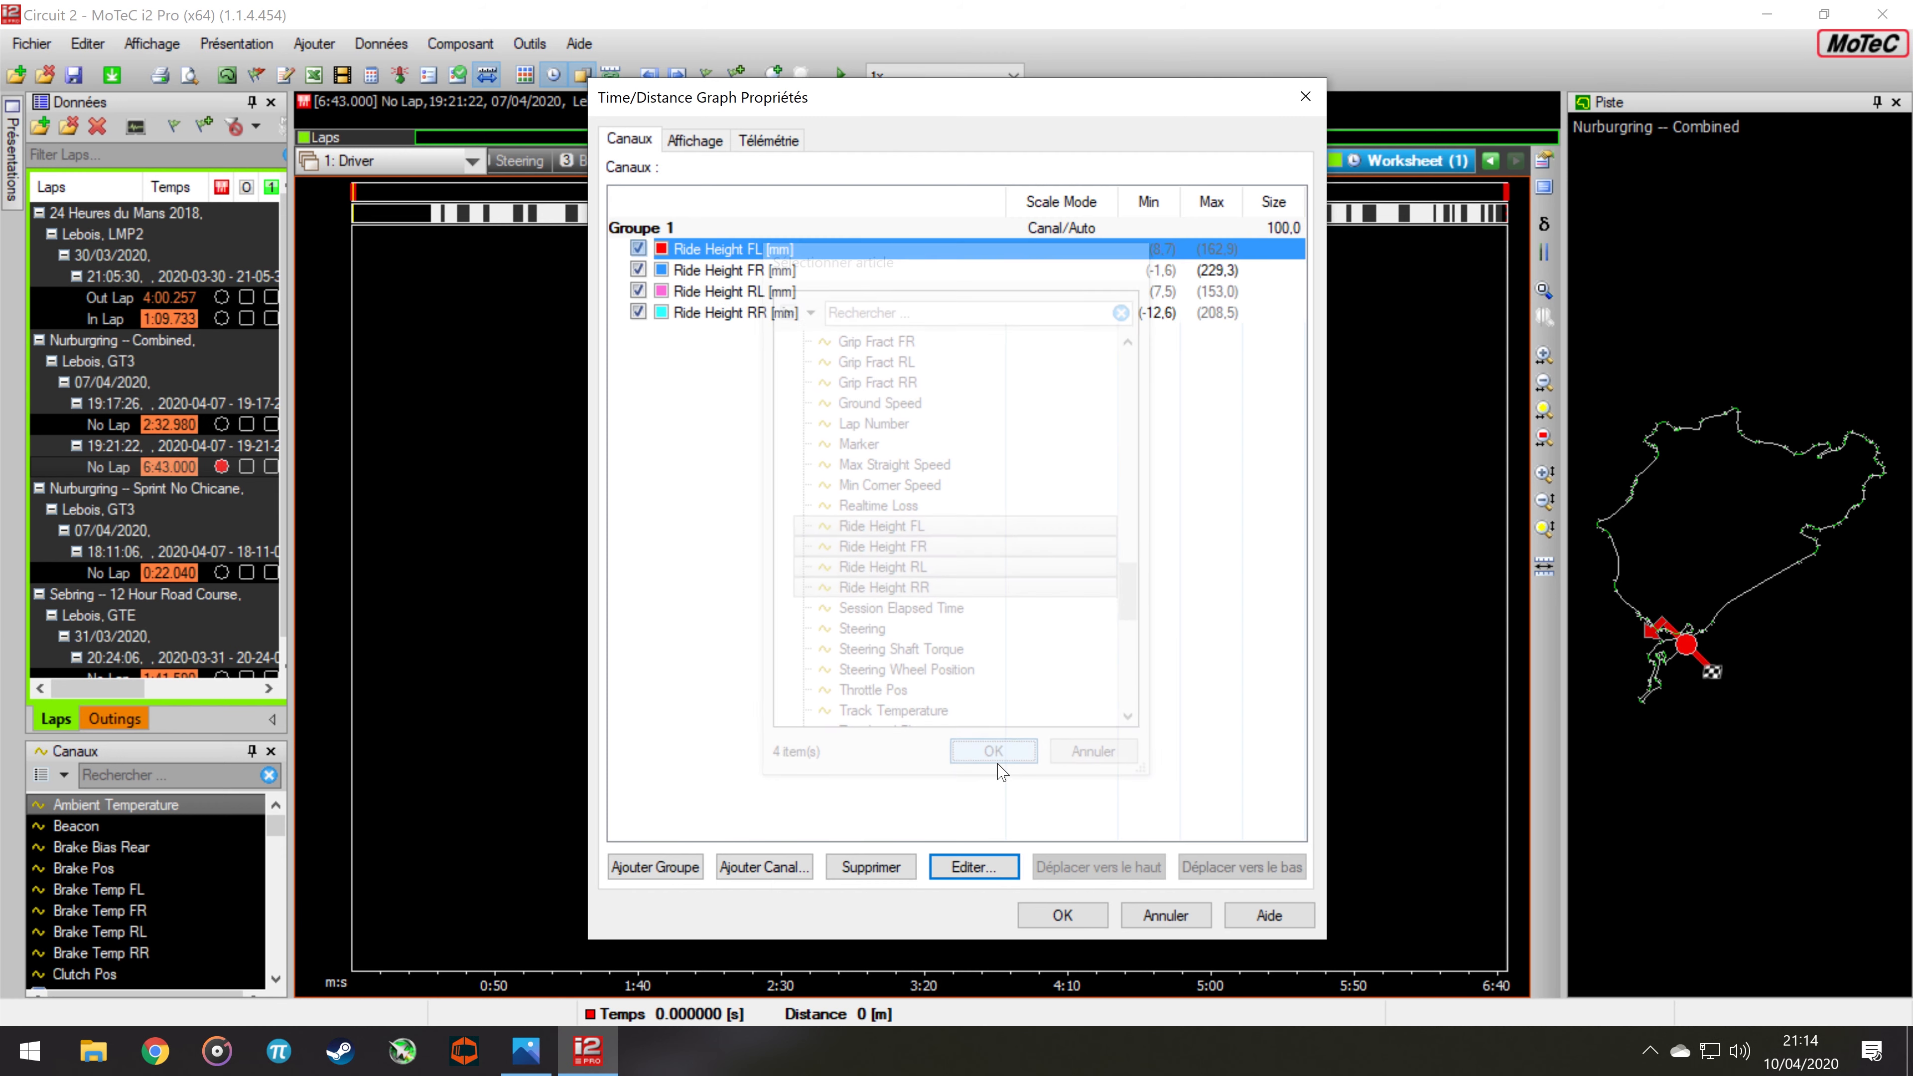
left_click(1061, 916)
Apply a filter to the Ride Height RR channel near 2:40, smoothing by 75 samples with centring on
left_click(810, 722)
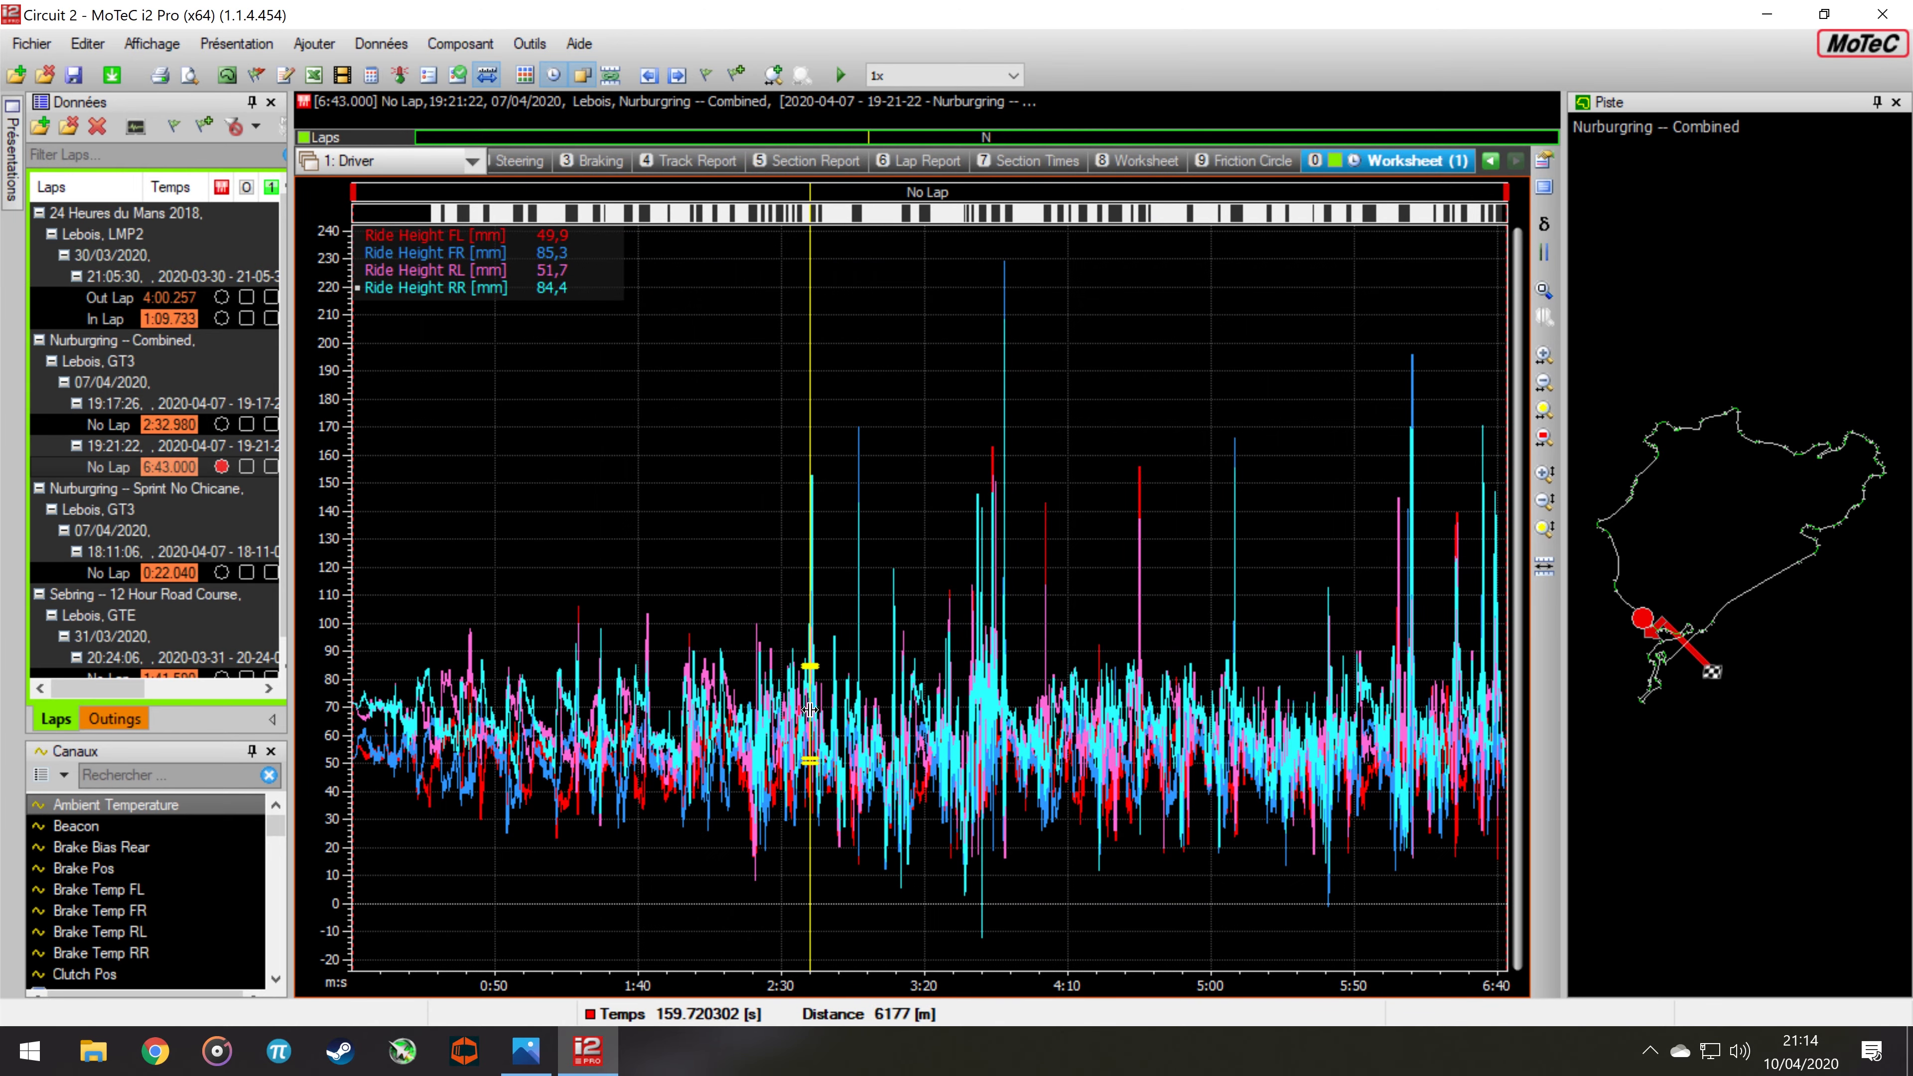
scroll(836, 753, "up", 4)
scroll(842, 755, "down", 4)
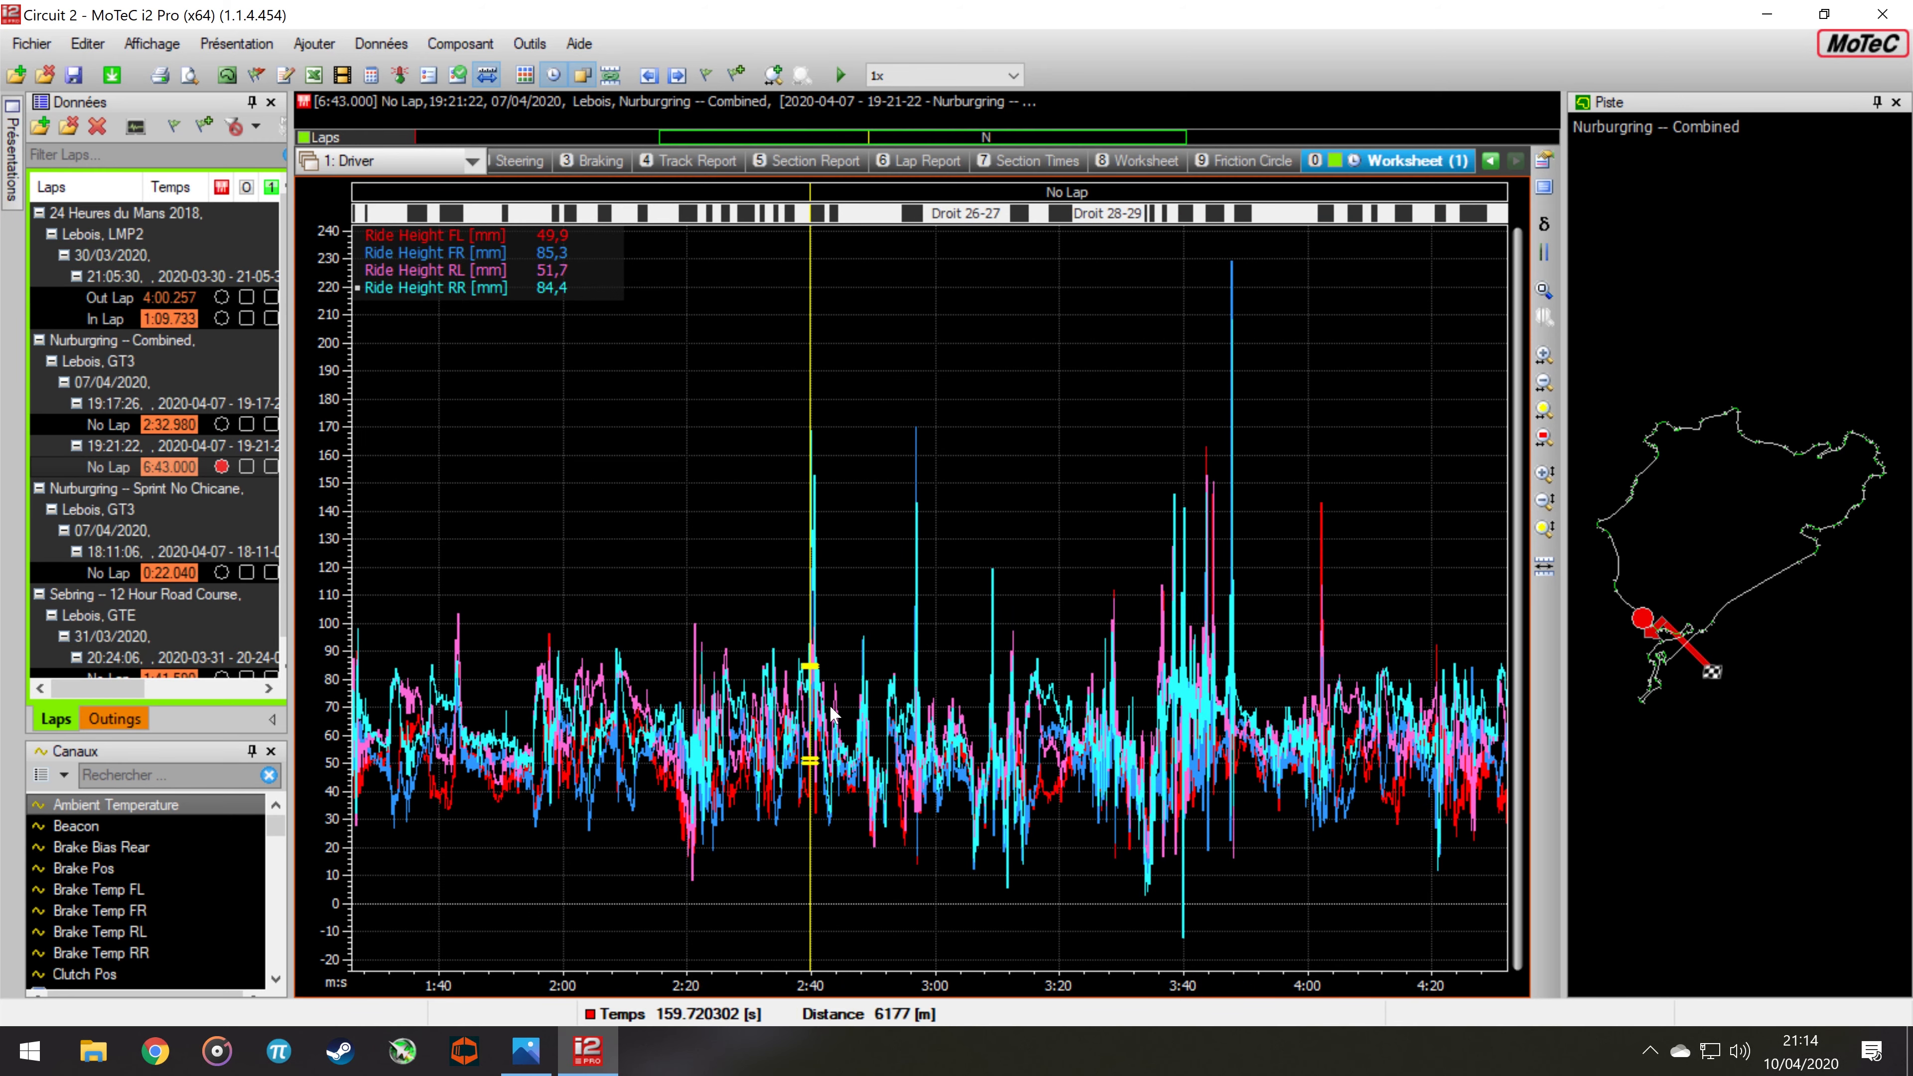
scroll(800, 757, "up", 4)
scroll(802, 761, "up", 2)
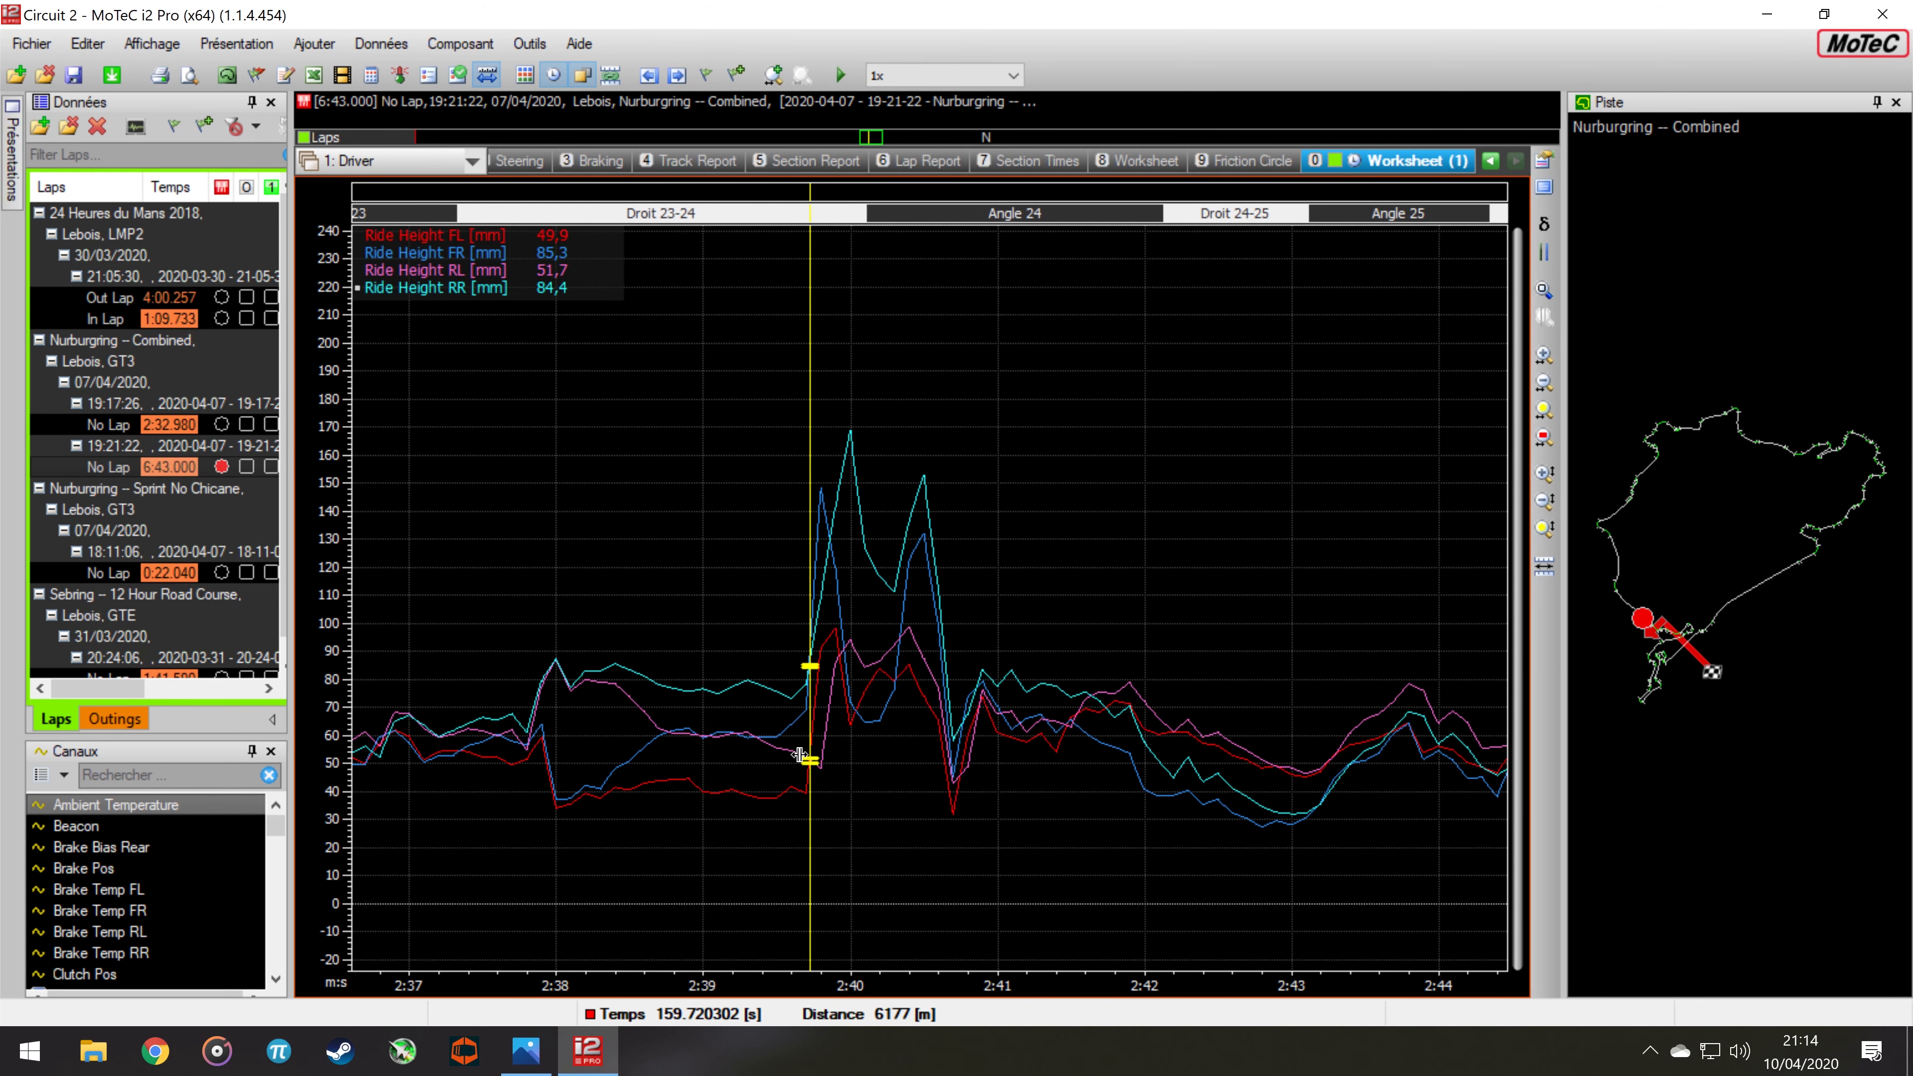
right_click(437, 286)
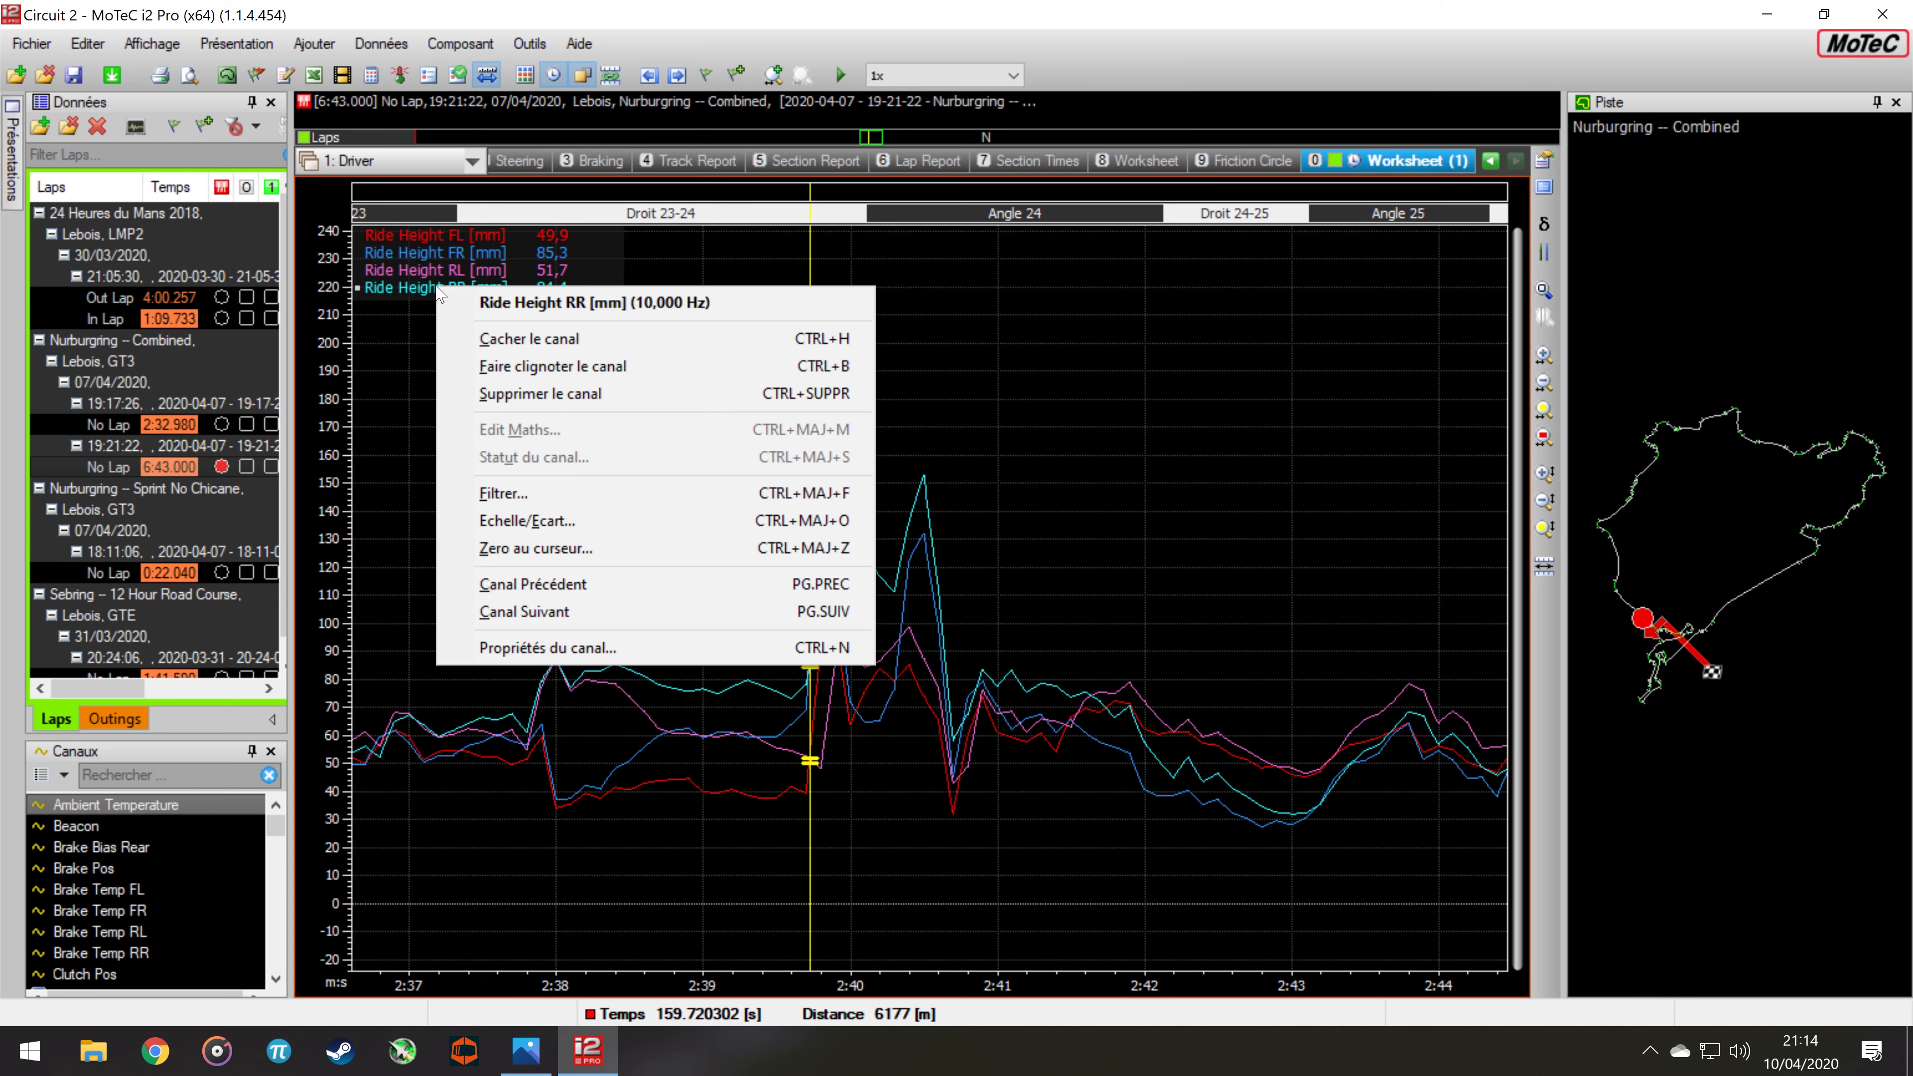
left_click(512, 494)
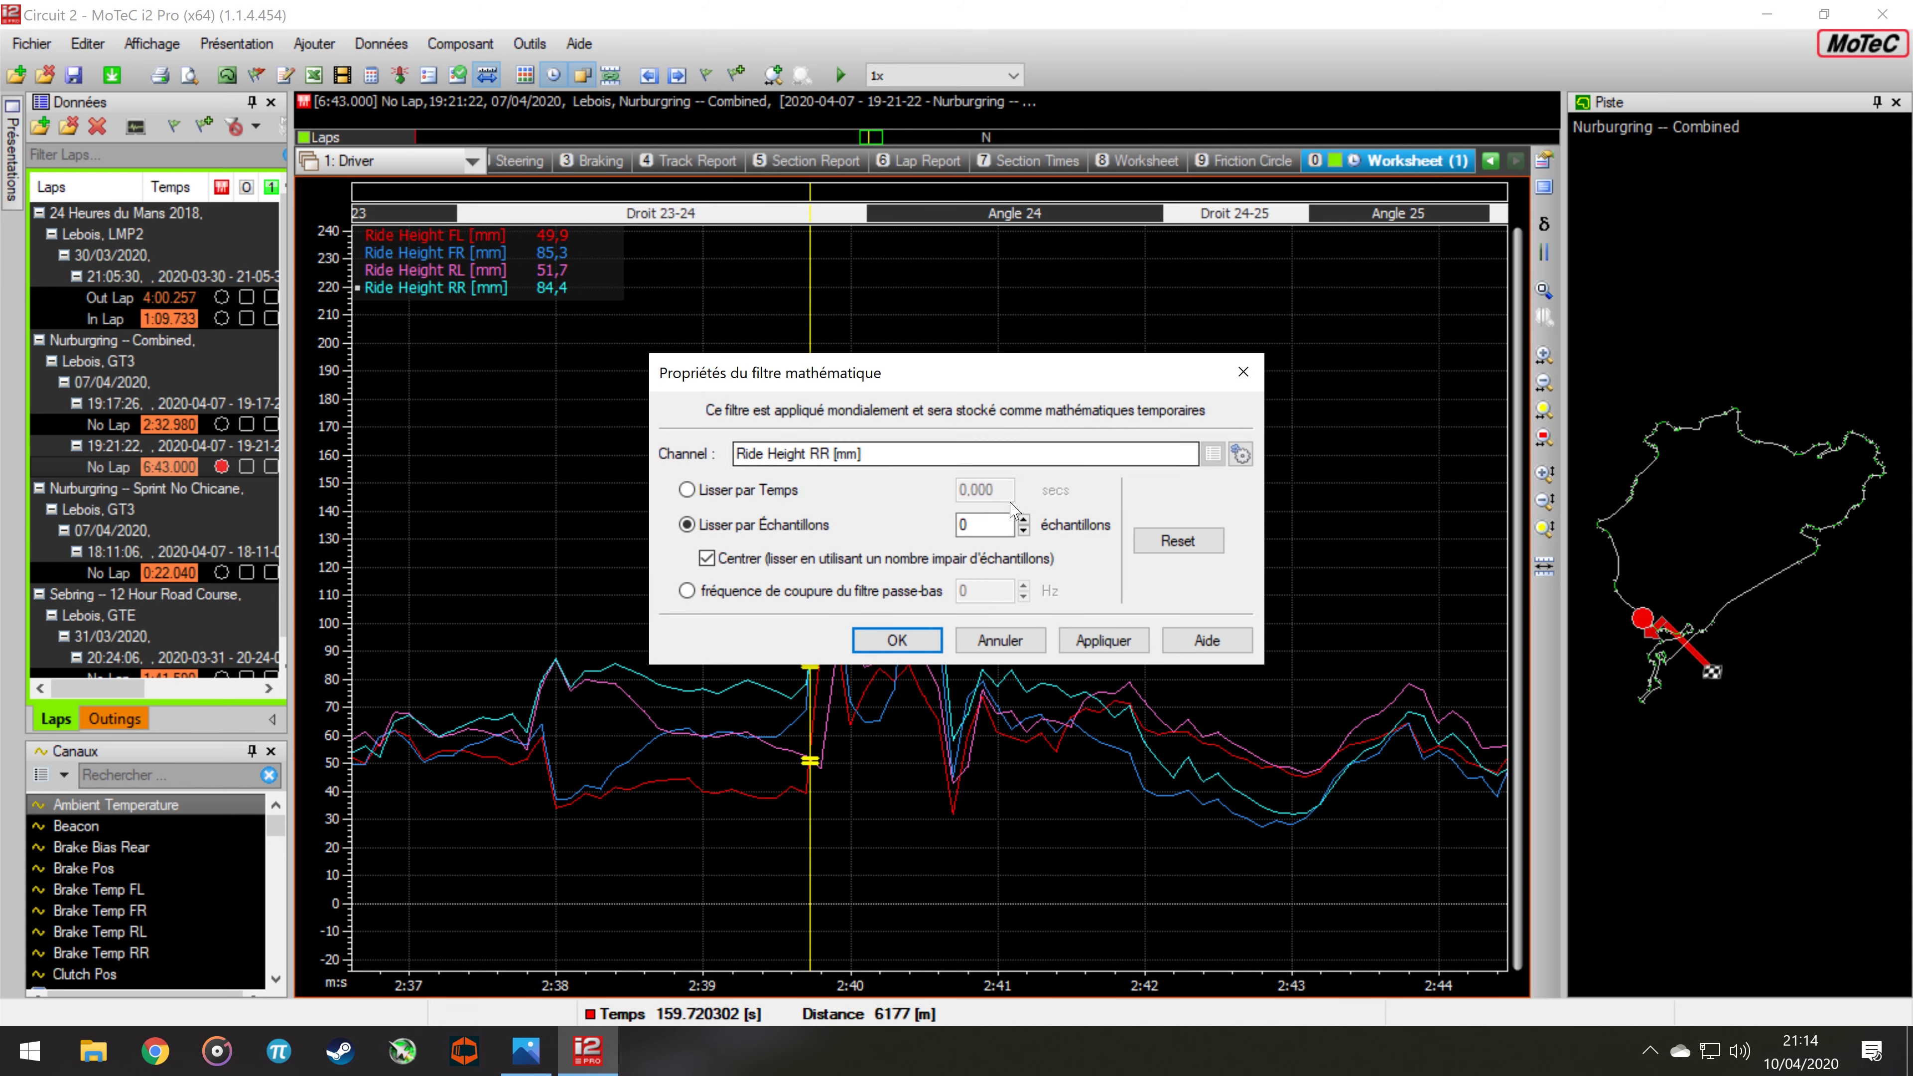
left_click(1024, 521)
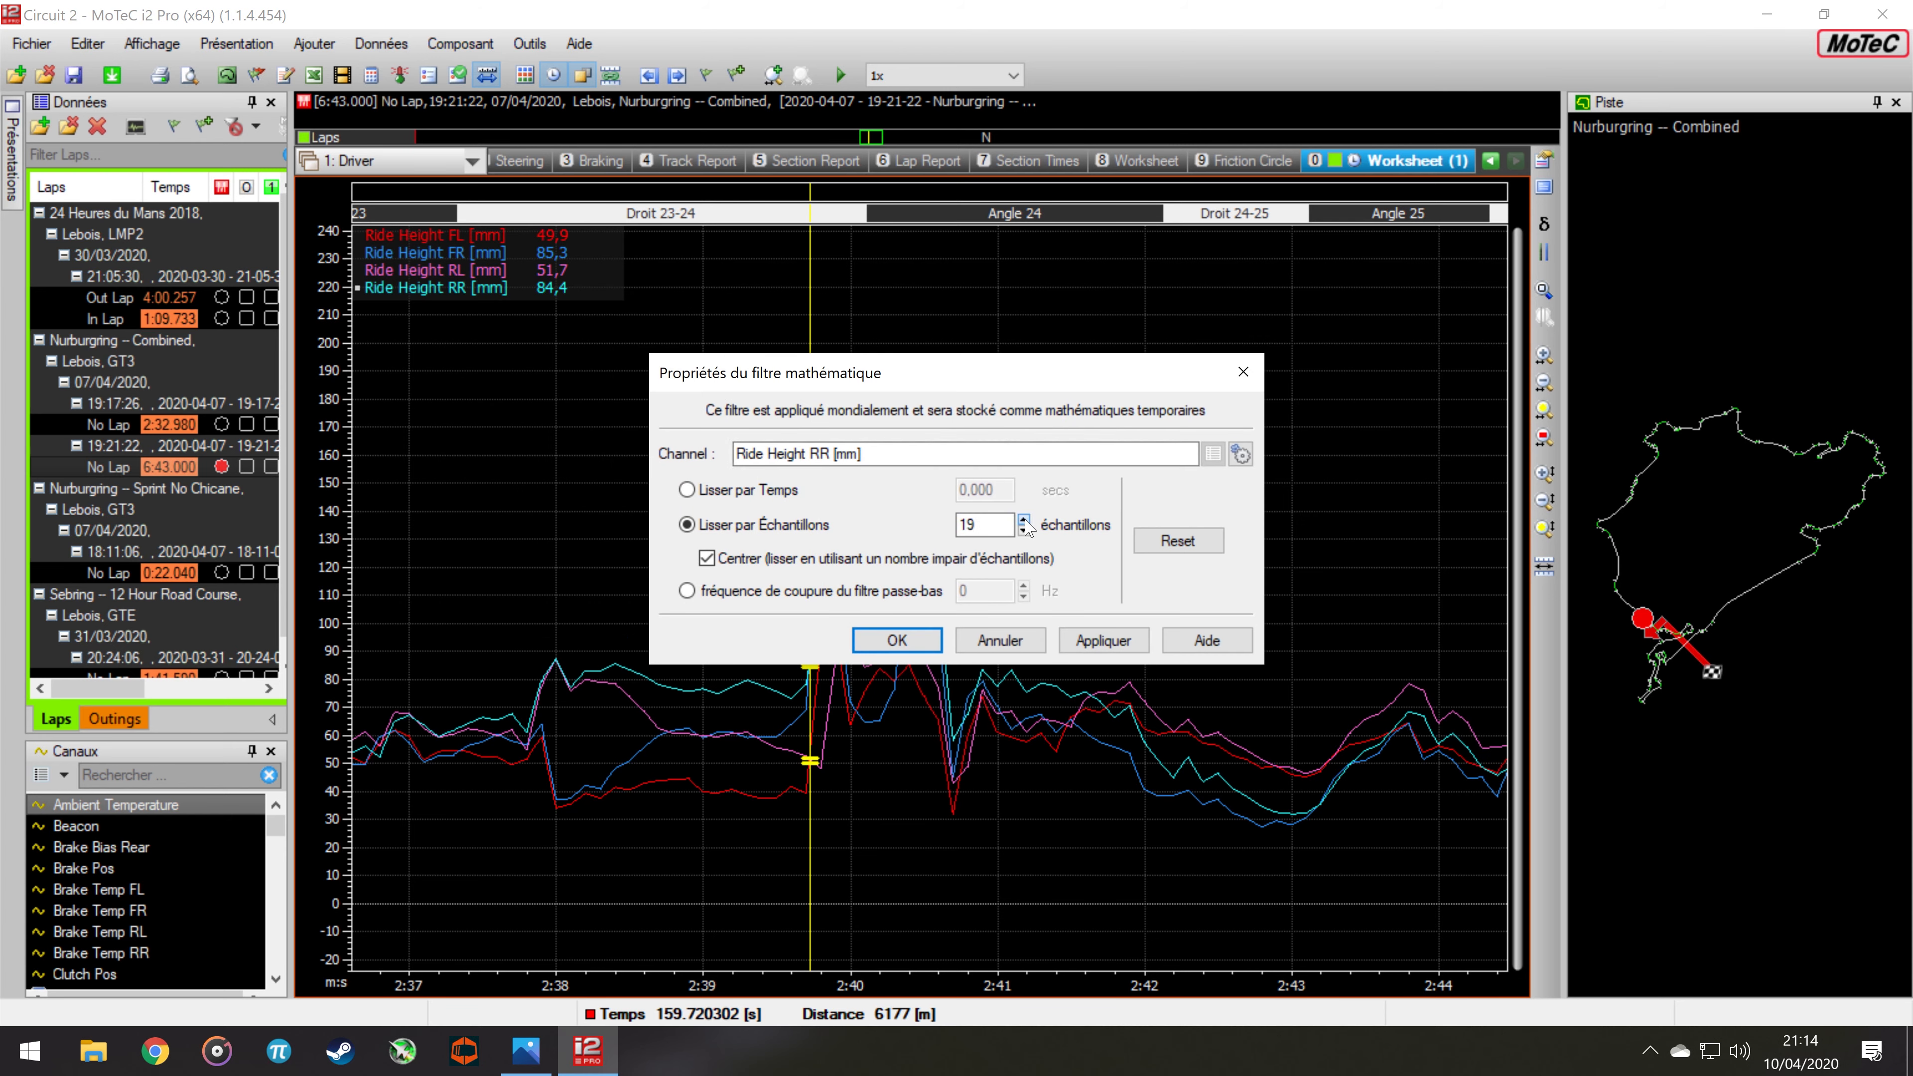
left_click(1024, 520)
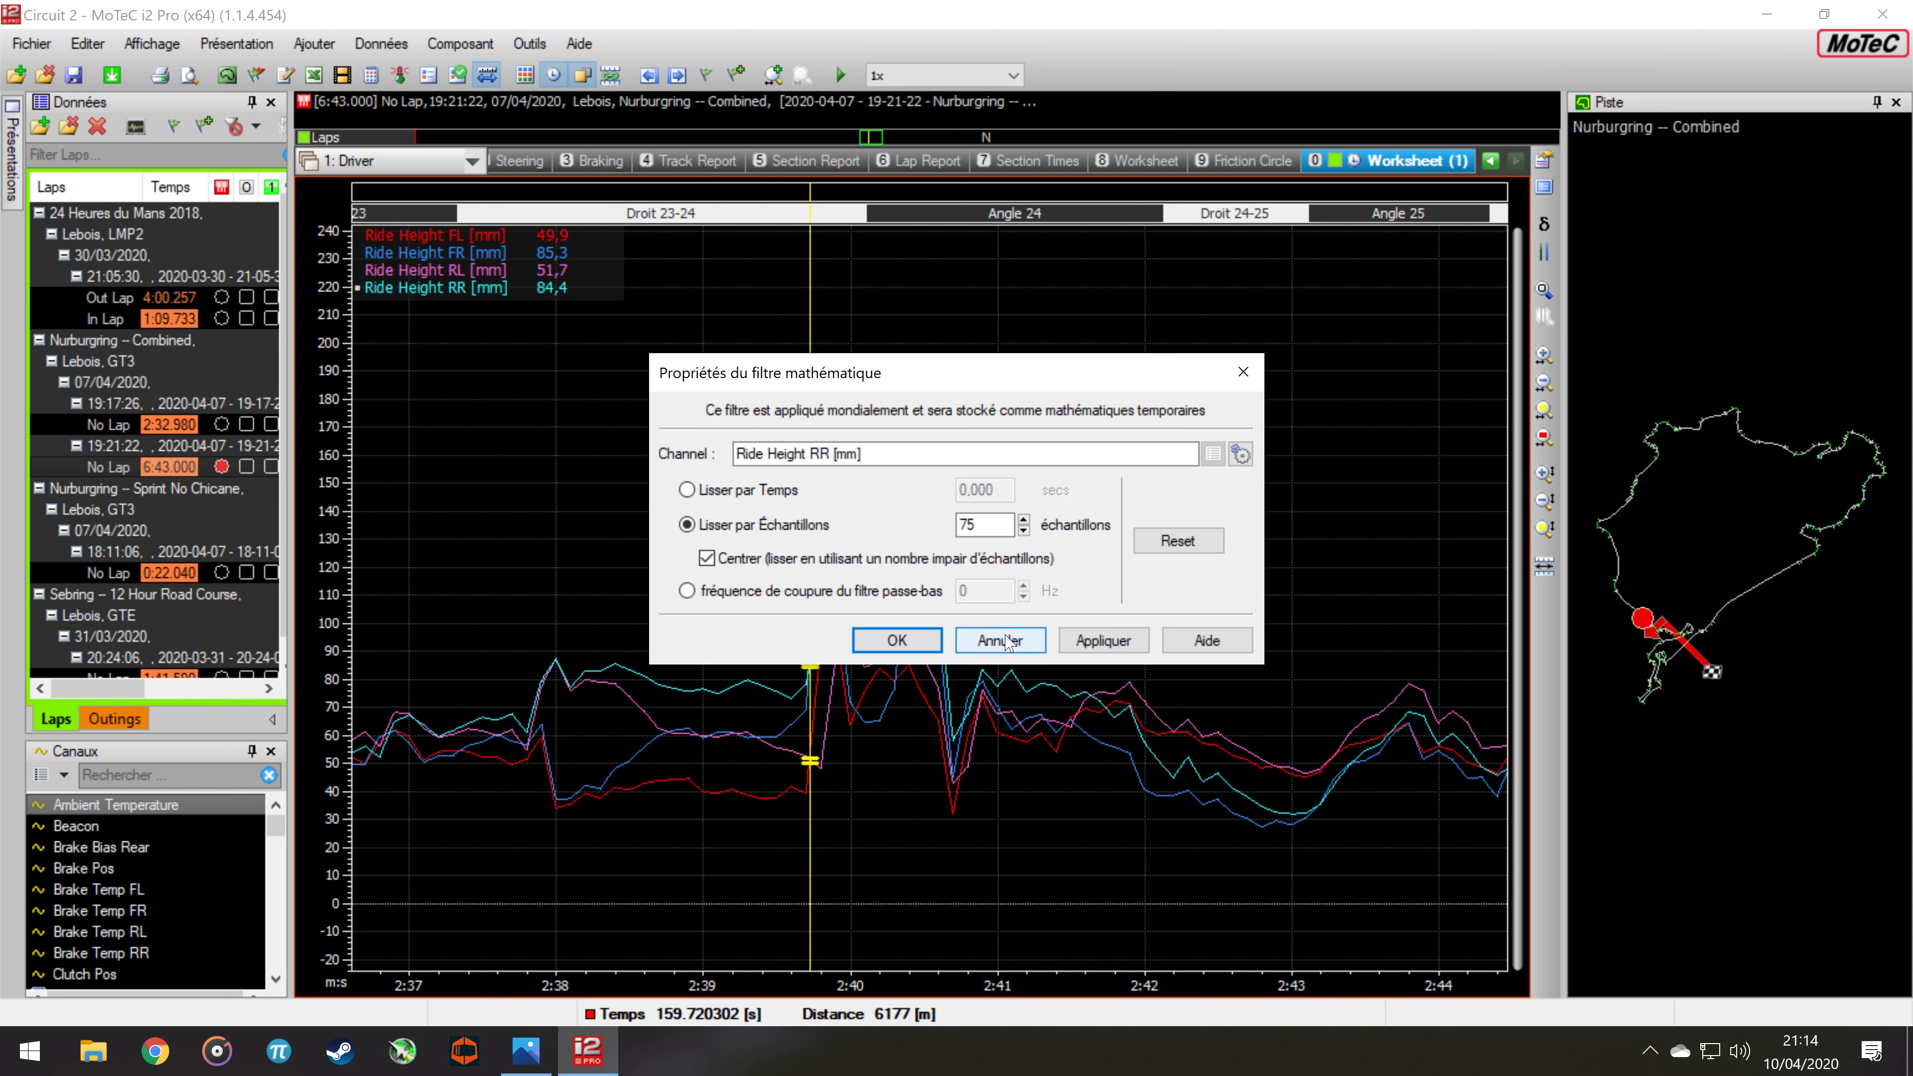
left_click(896, 639)
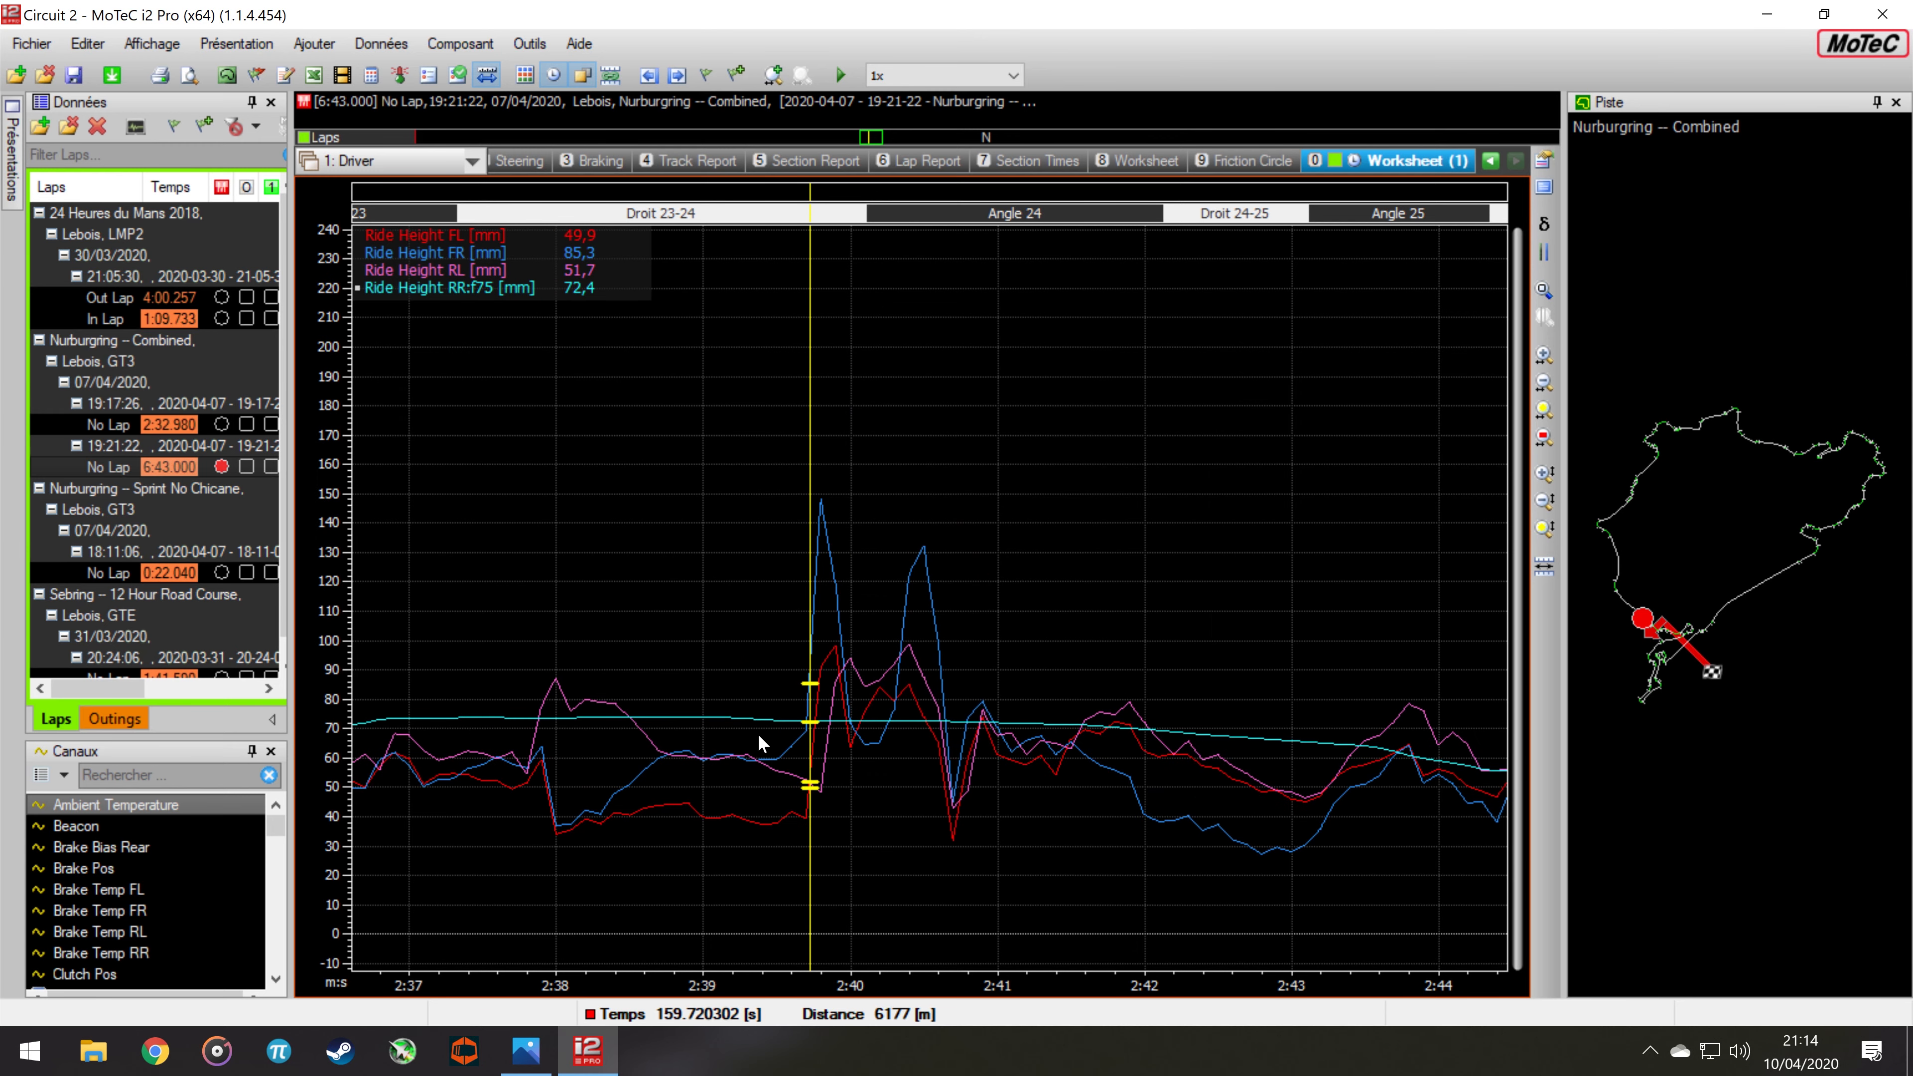
Show the minimum, maximum and average ride heights on the graph and smooth the Ride Height FR channel over 99 samples
mouse_move(482, 742)
left_mouse_down()
mouse_move(443, 730)
mouse_move(1205, 757)
mouse_move(1301, 787)
mouse_move(444, 809)
mouse_move(585, 769)
left_mouse_up()
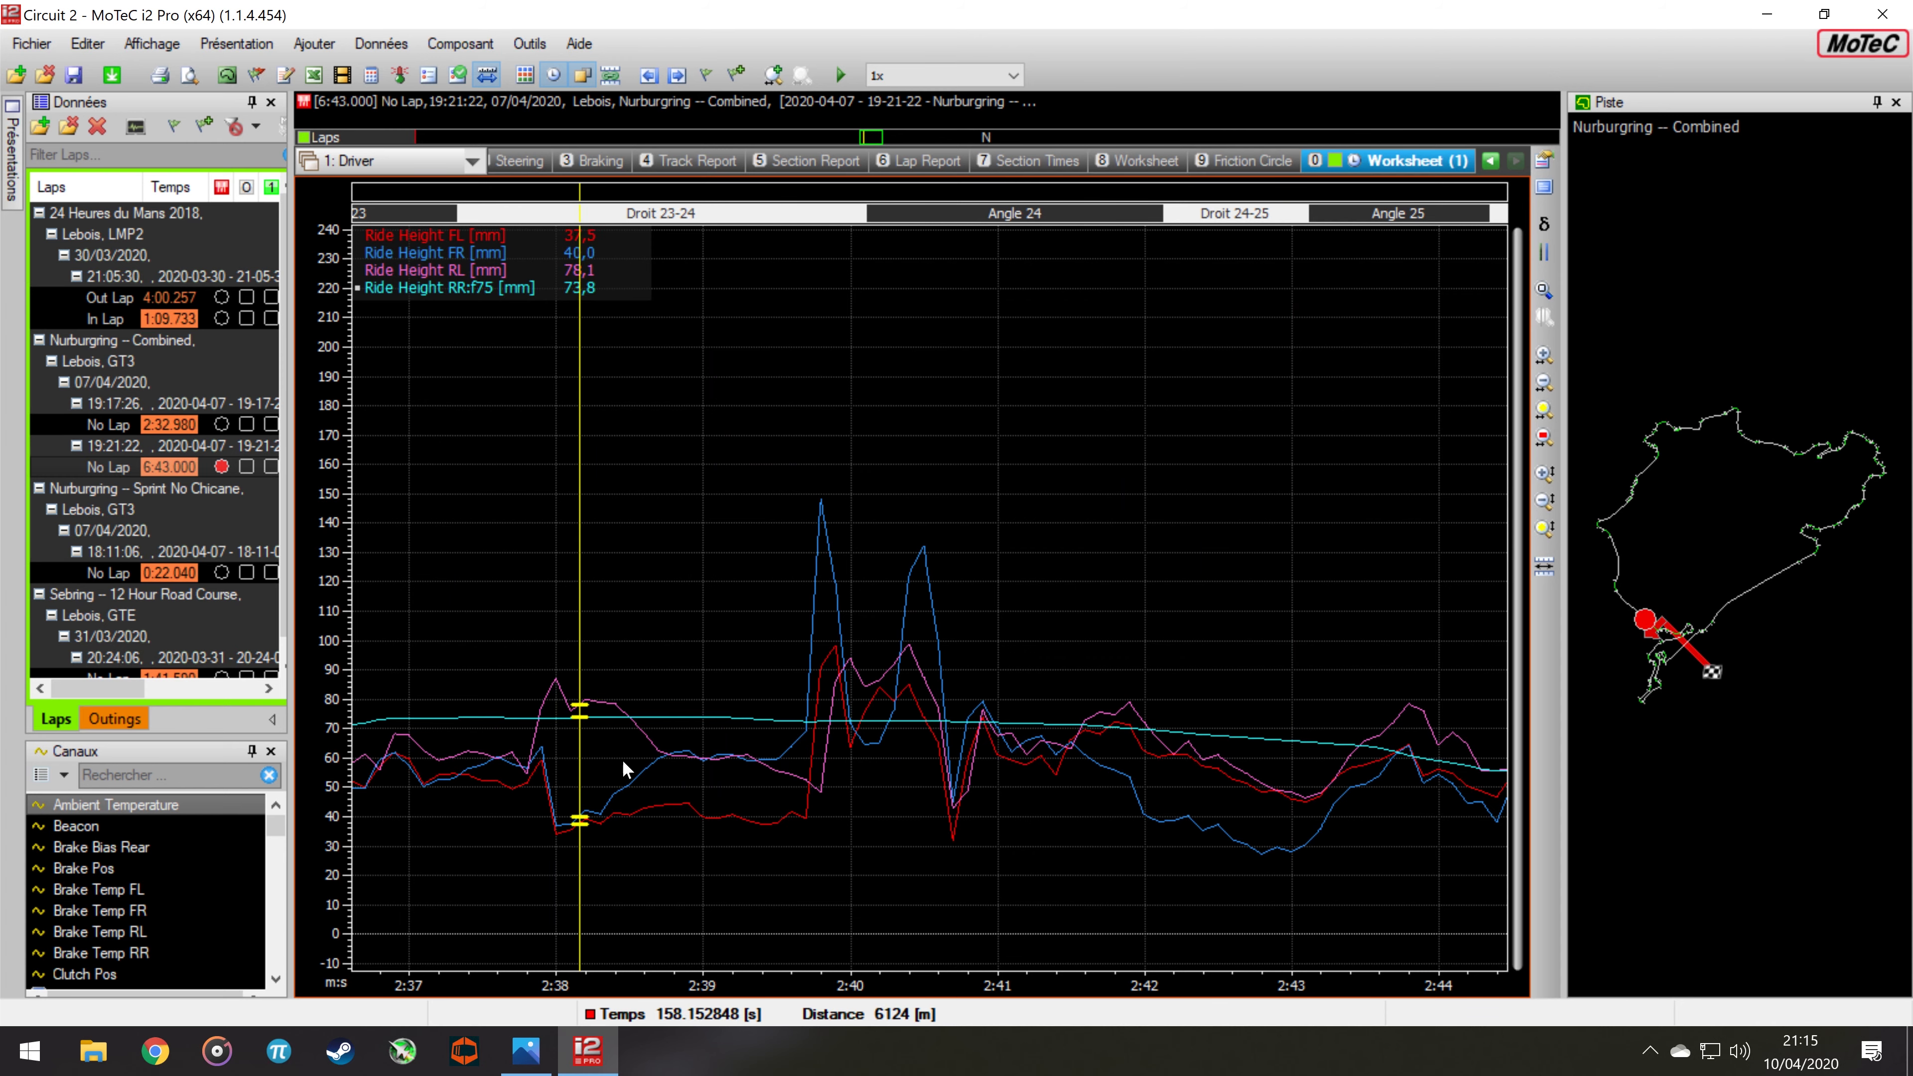
scroll(708, 724, "down", 12)
scroll(725, 742, "down", 5)
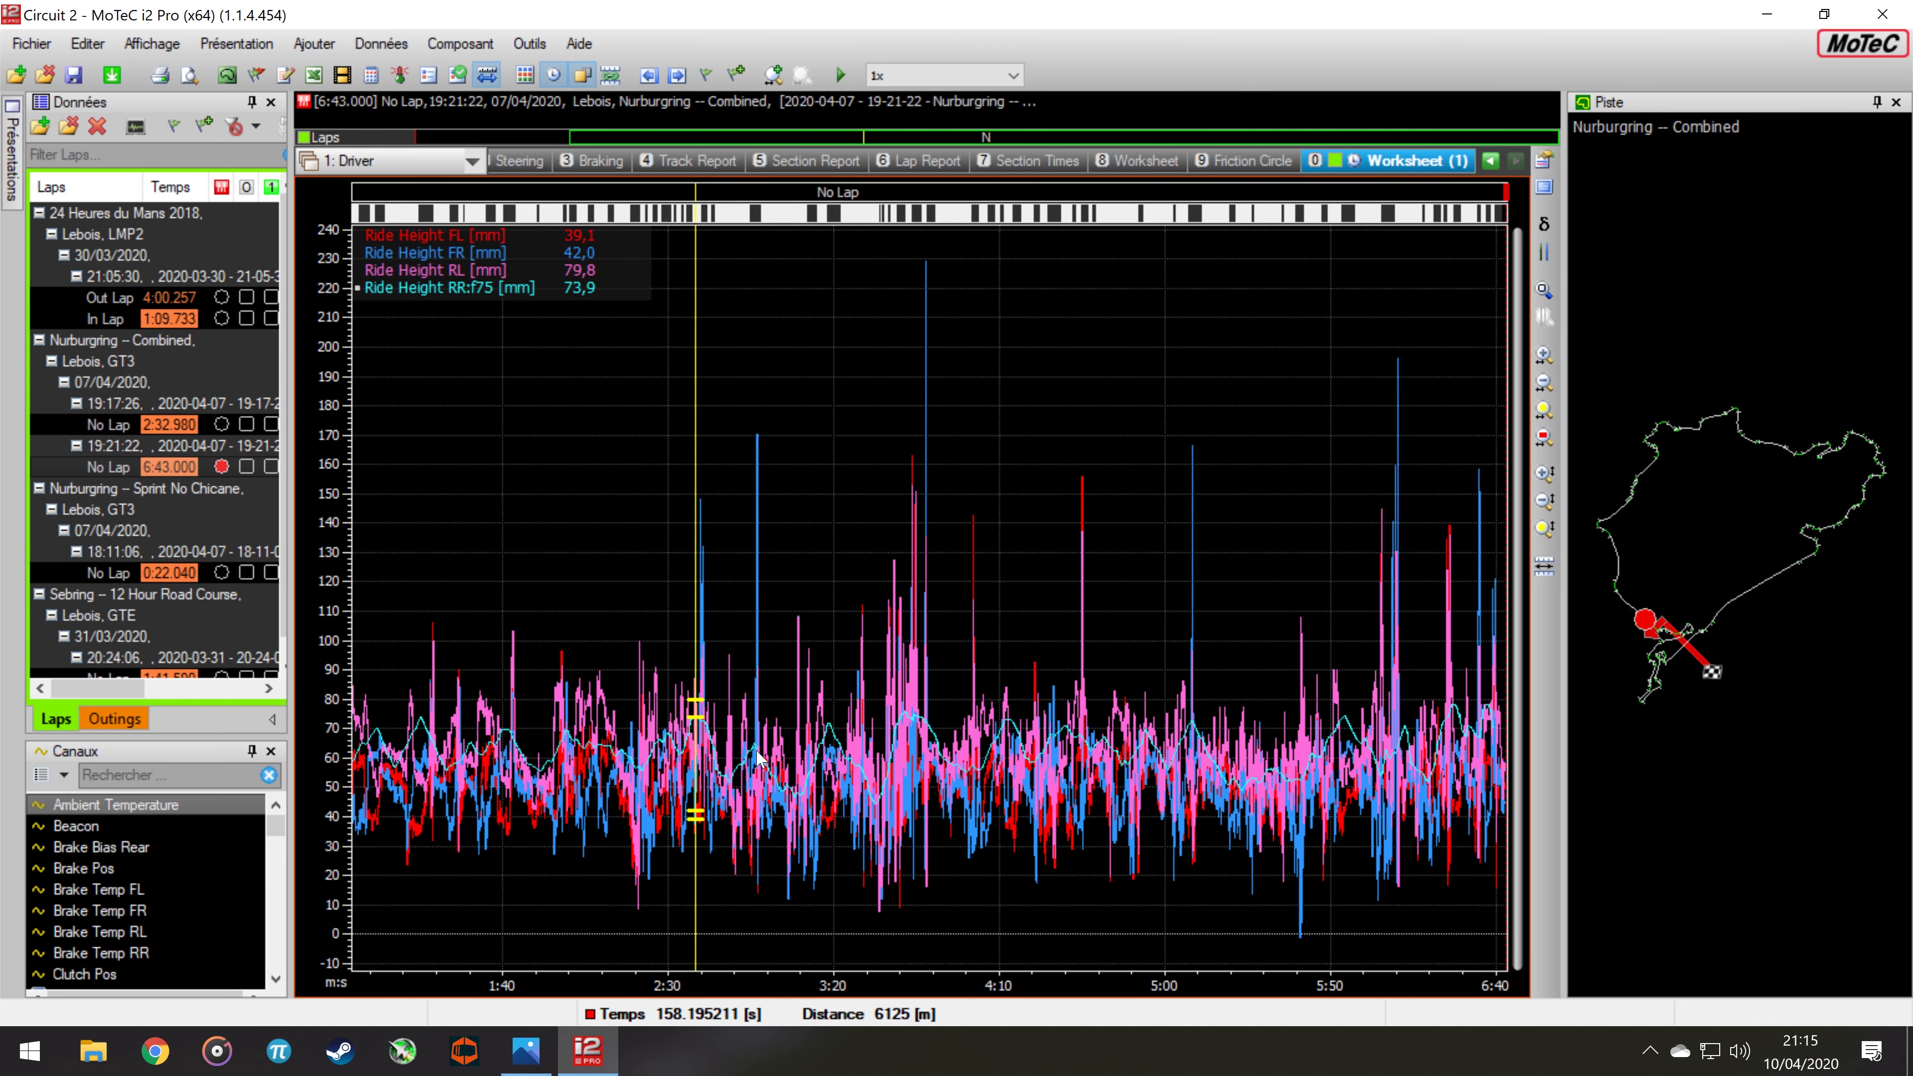
scroll(789, 769, "down", 2)
scroll(789, 769, "up", 10)
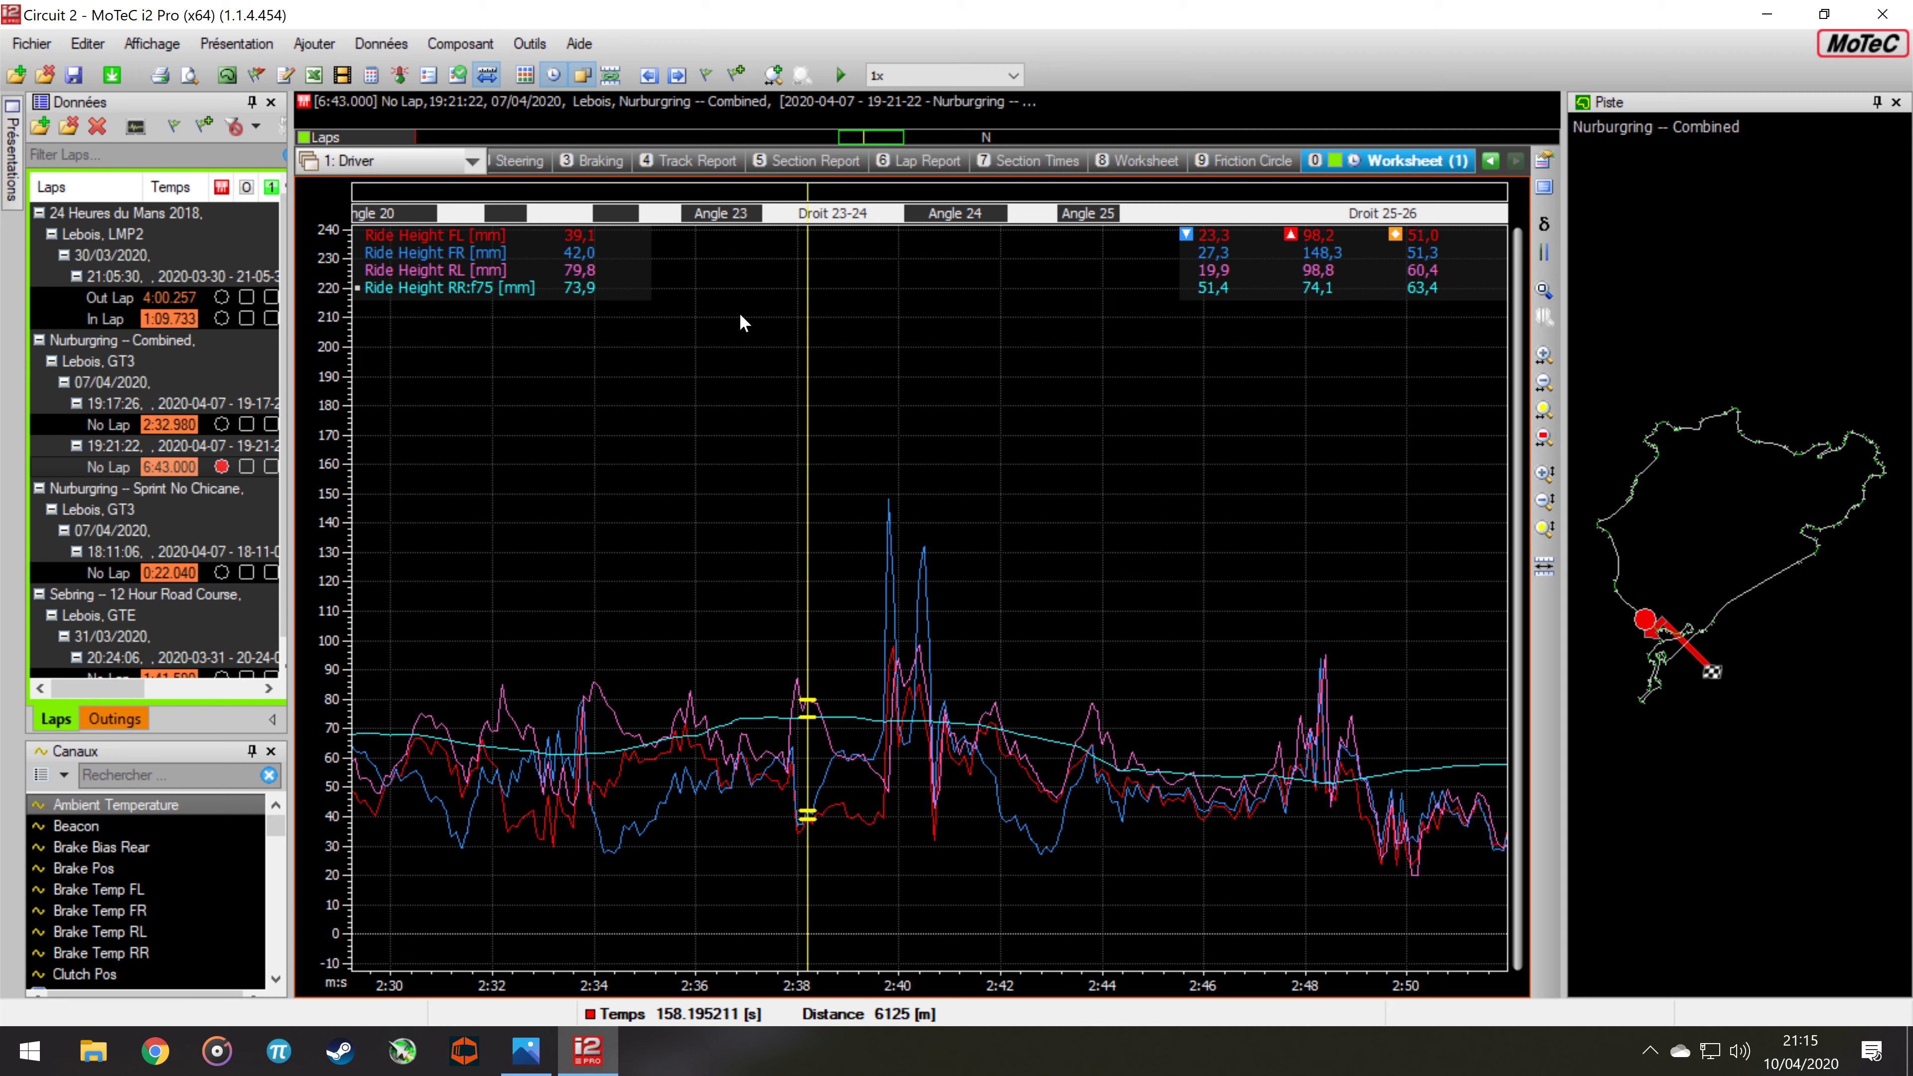
right_click(451, 264)
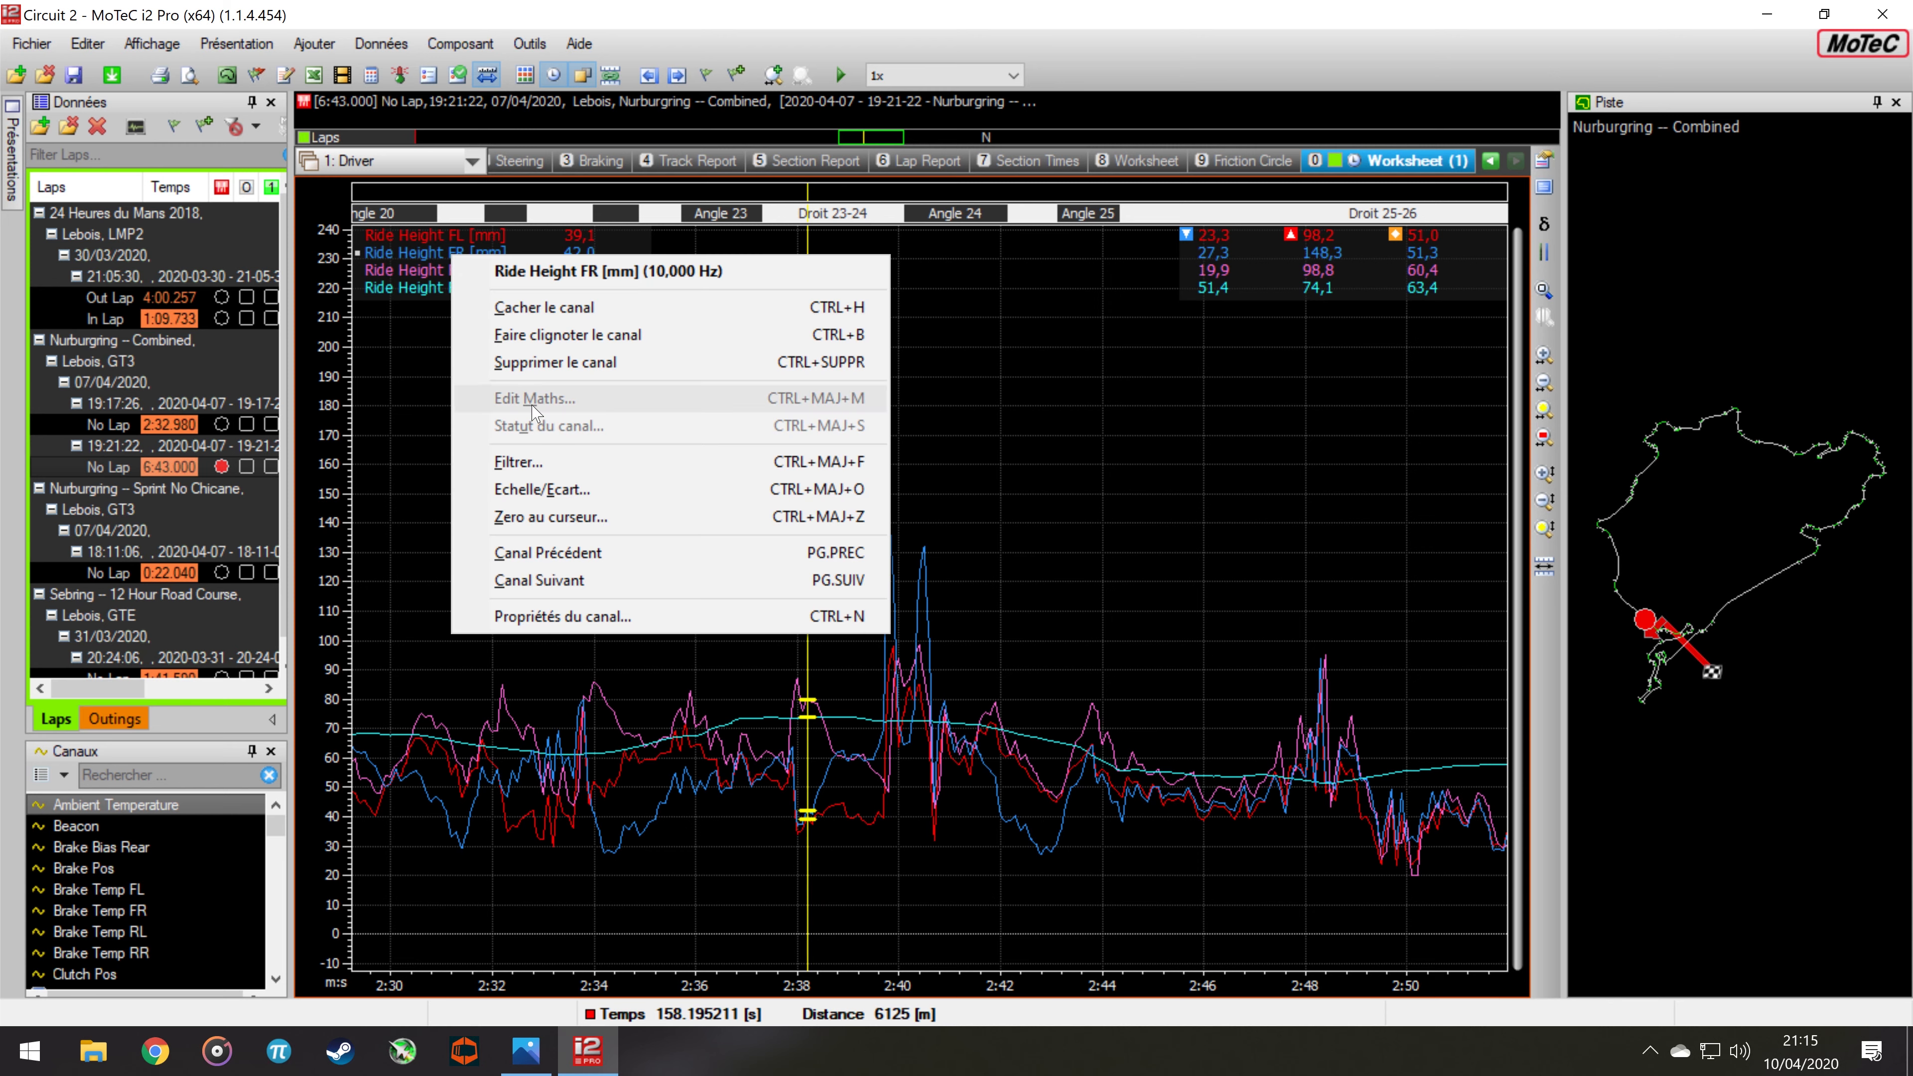
left_click(602, 495)
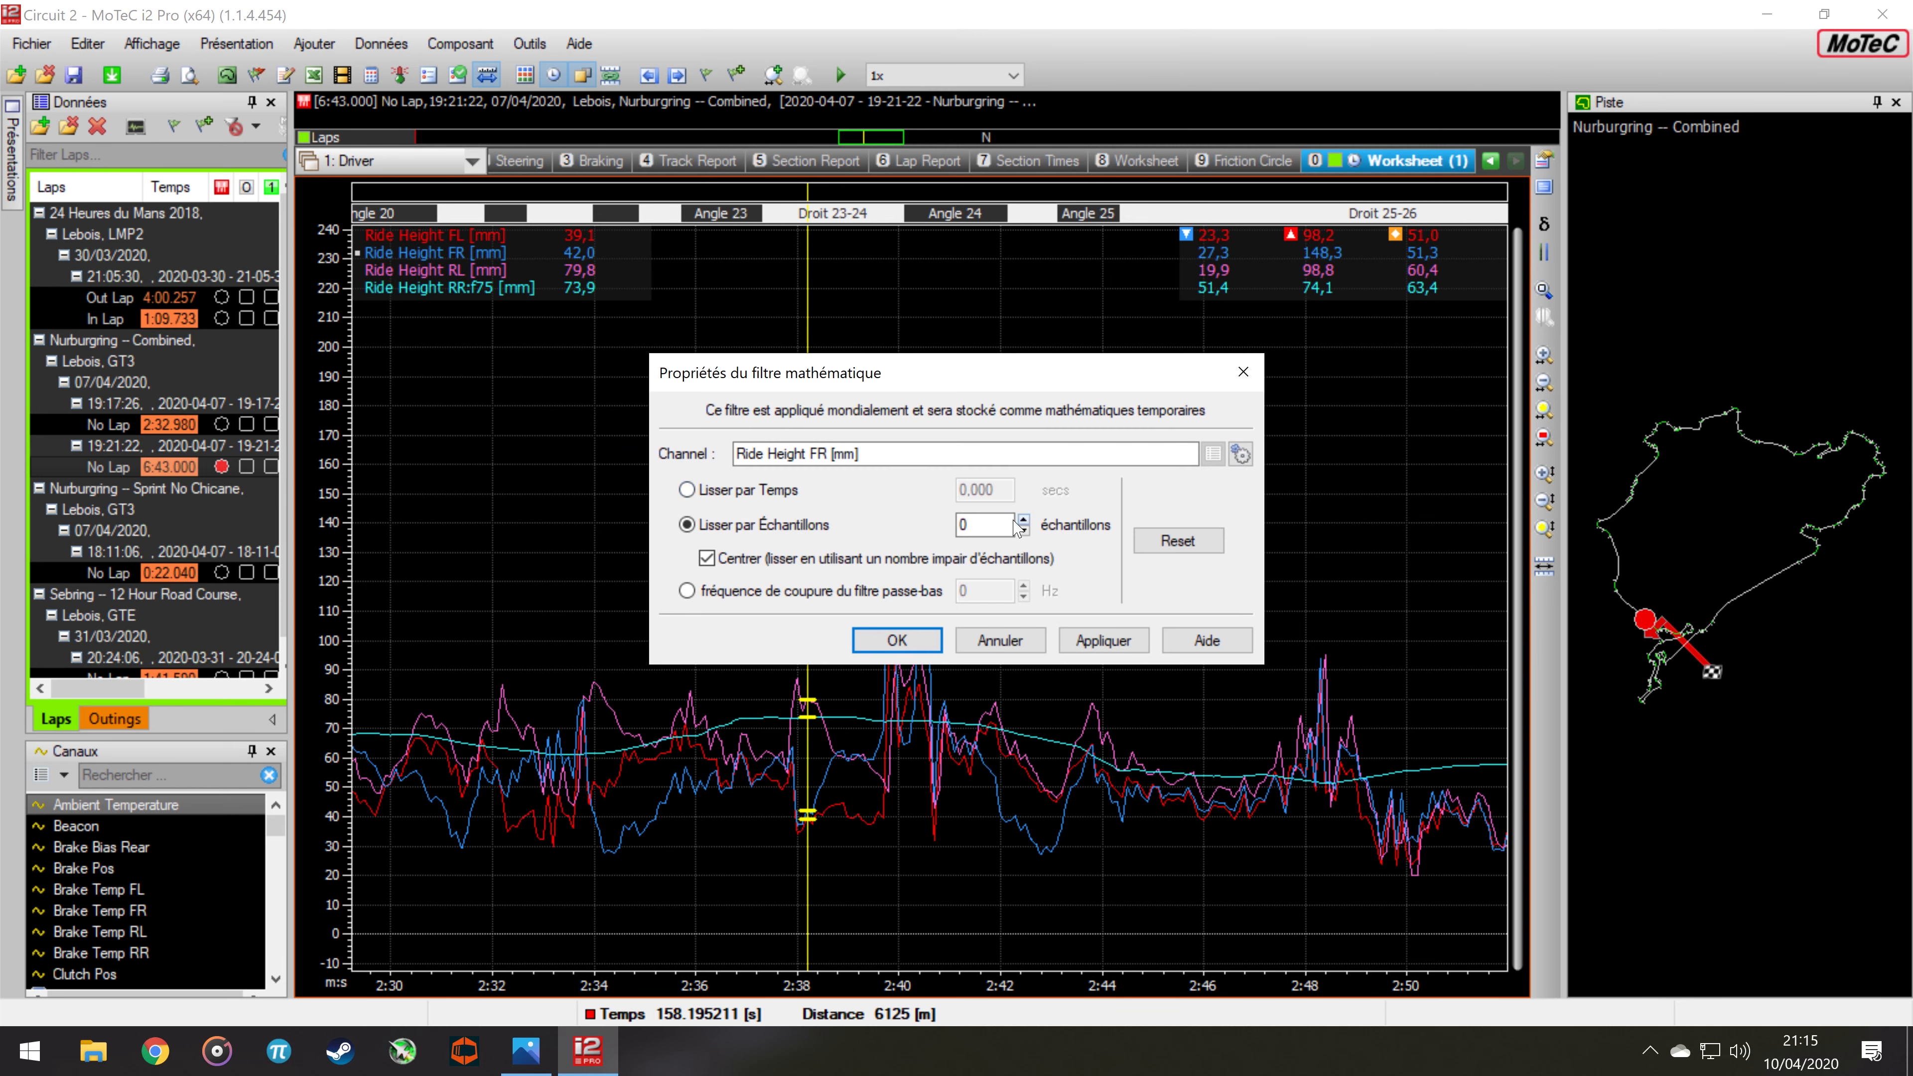
left_click(1024, 519)
left_click(896, 640)
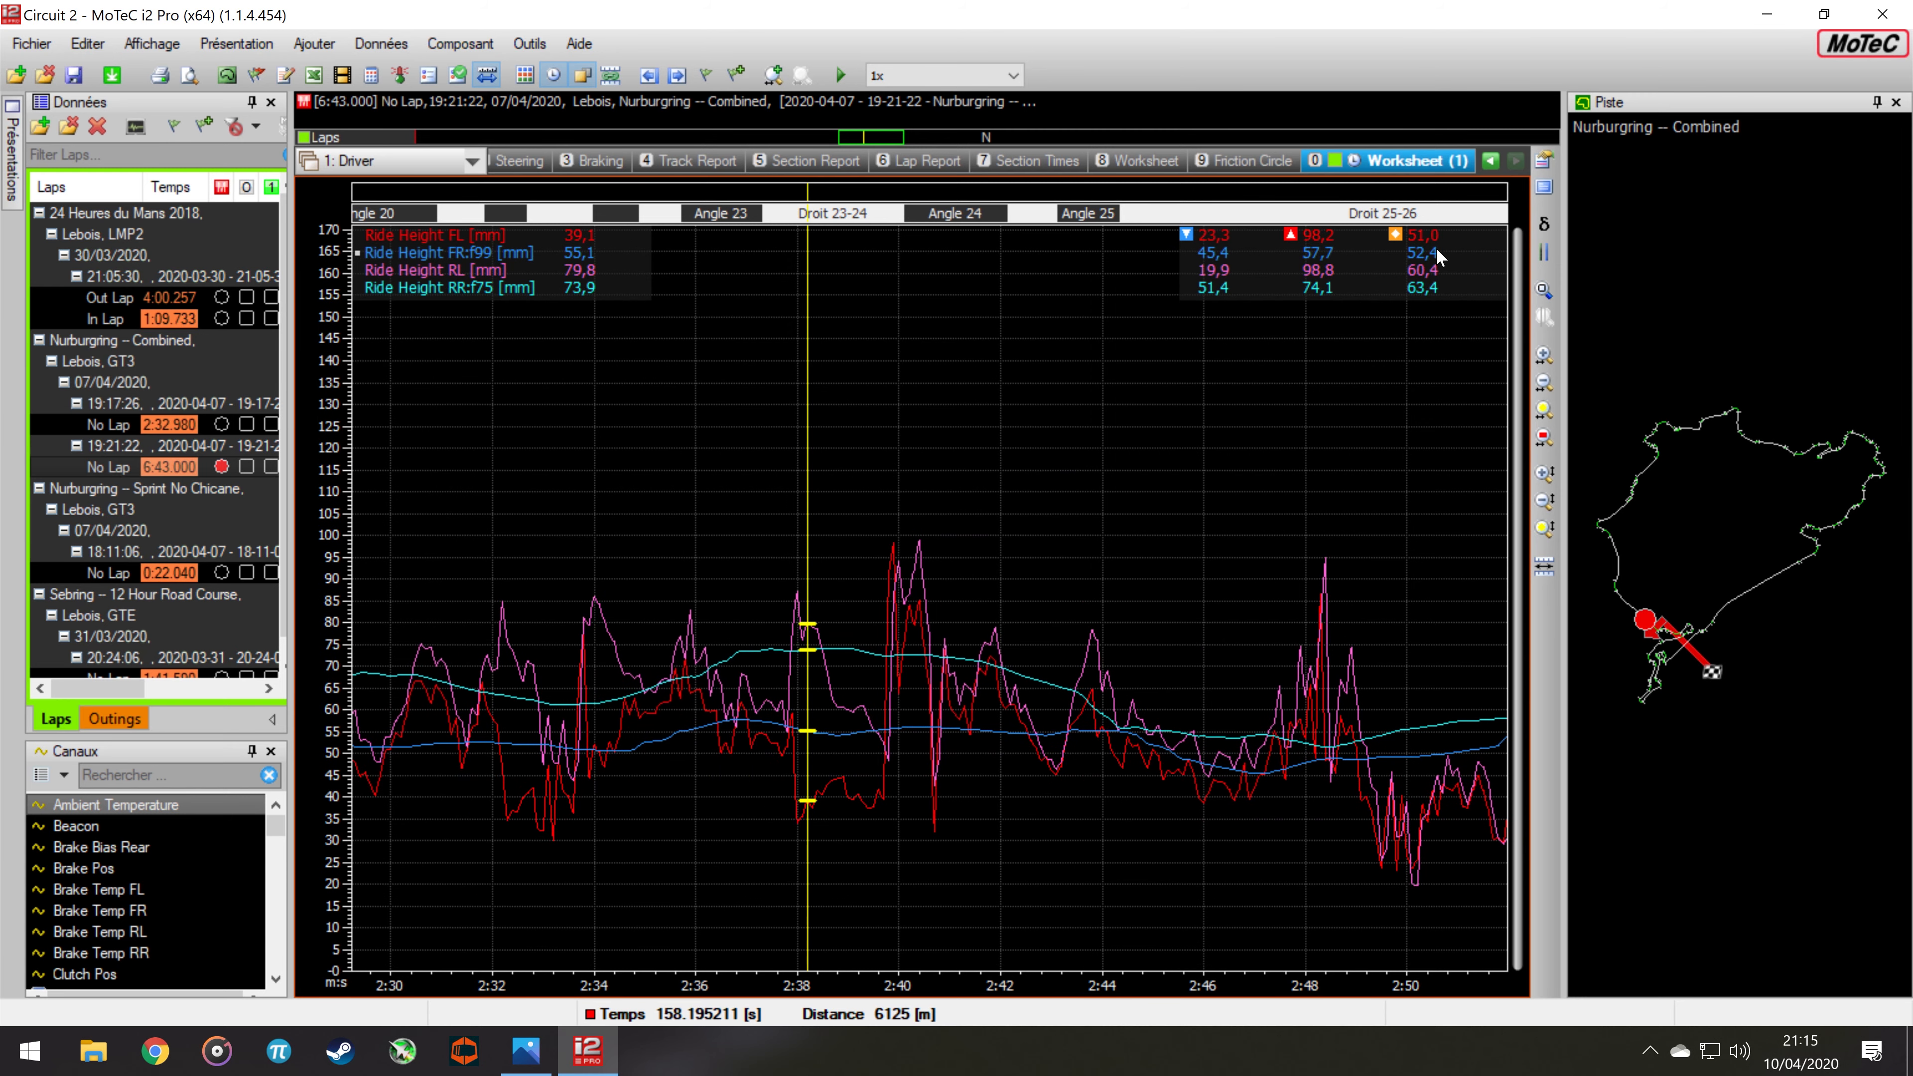
Compare the minimum, maximum and average ride heights over the whole lap with those of the section around 2:38
mouse_move(1214, 260)
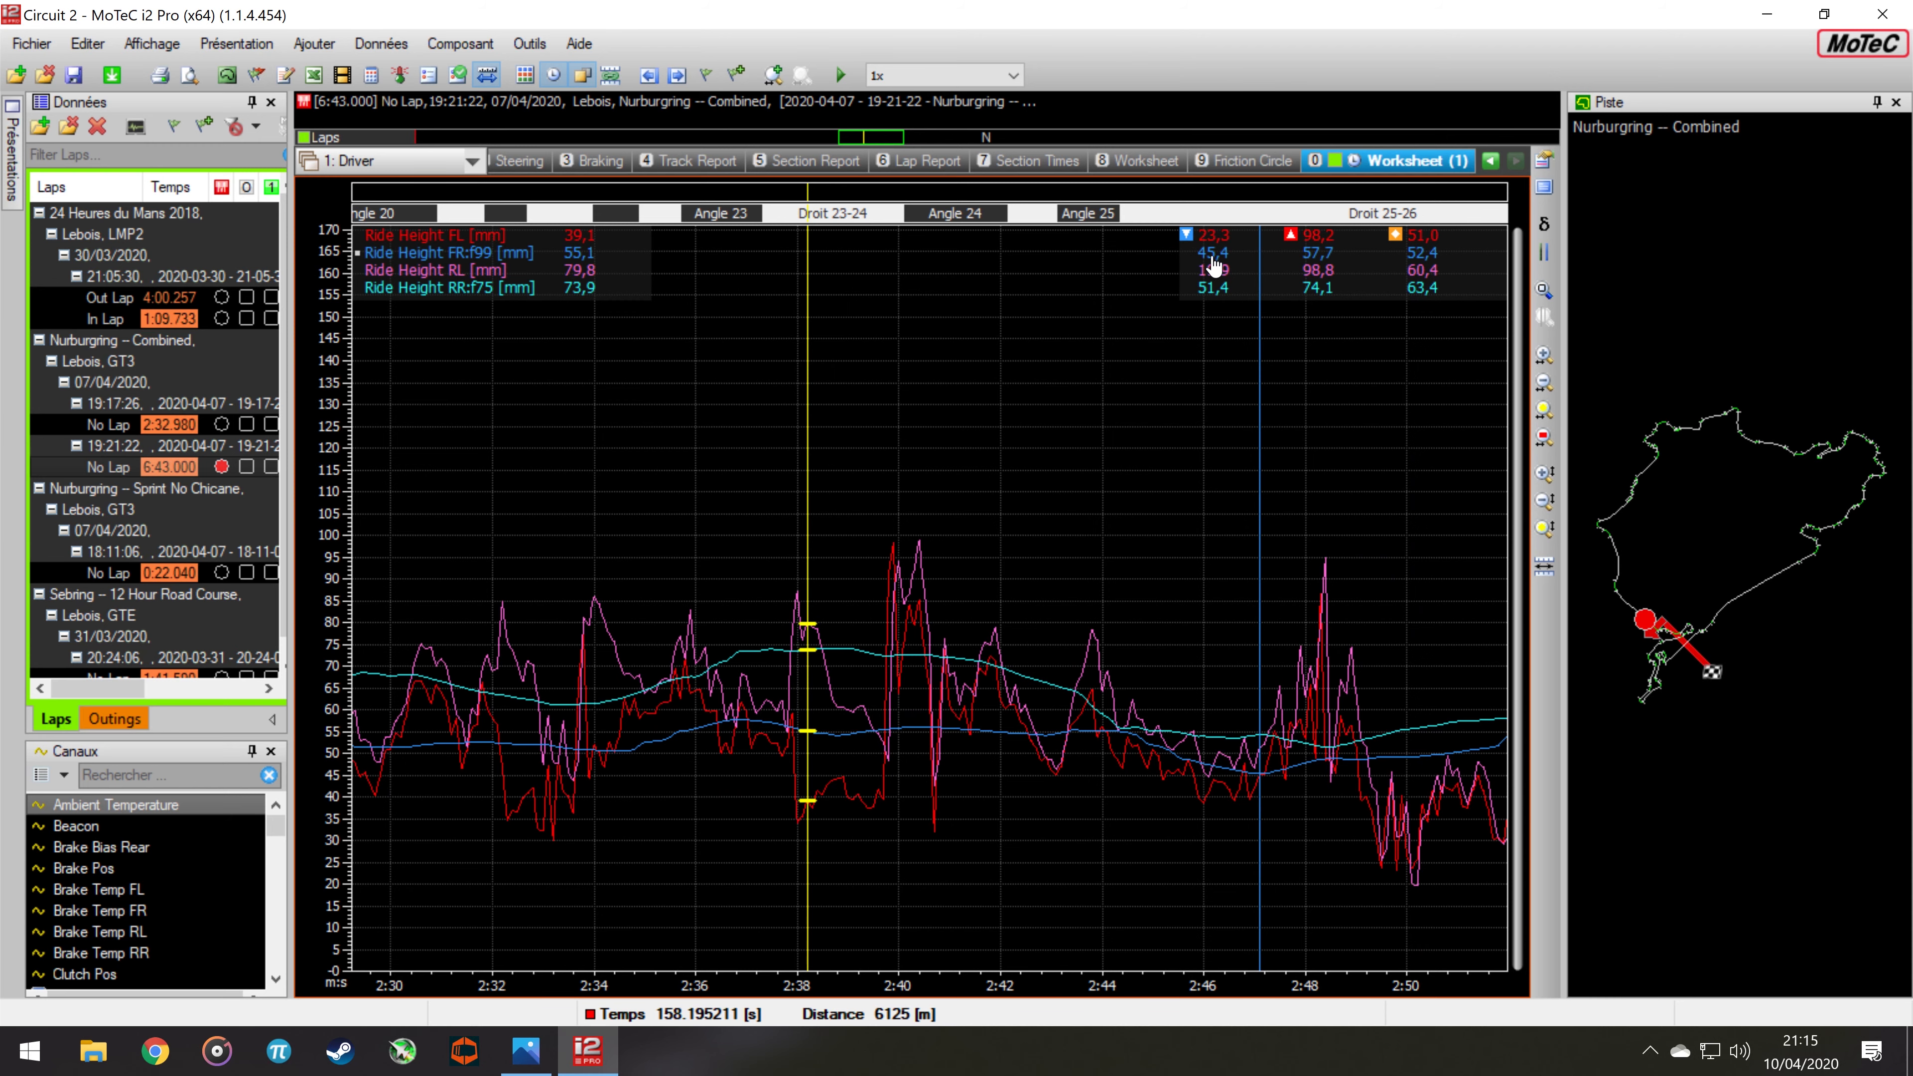
scroll(874, 574, "down", 2)
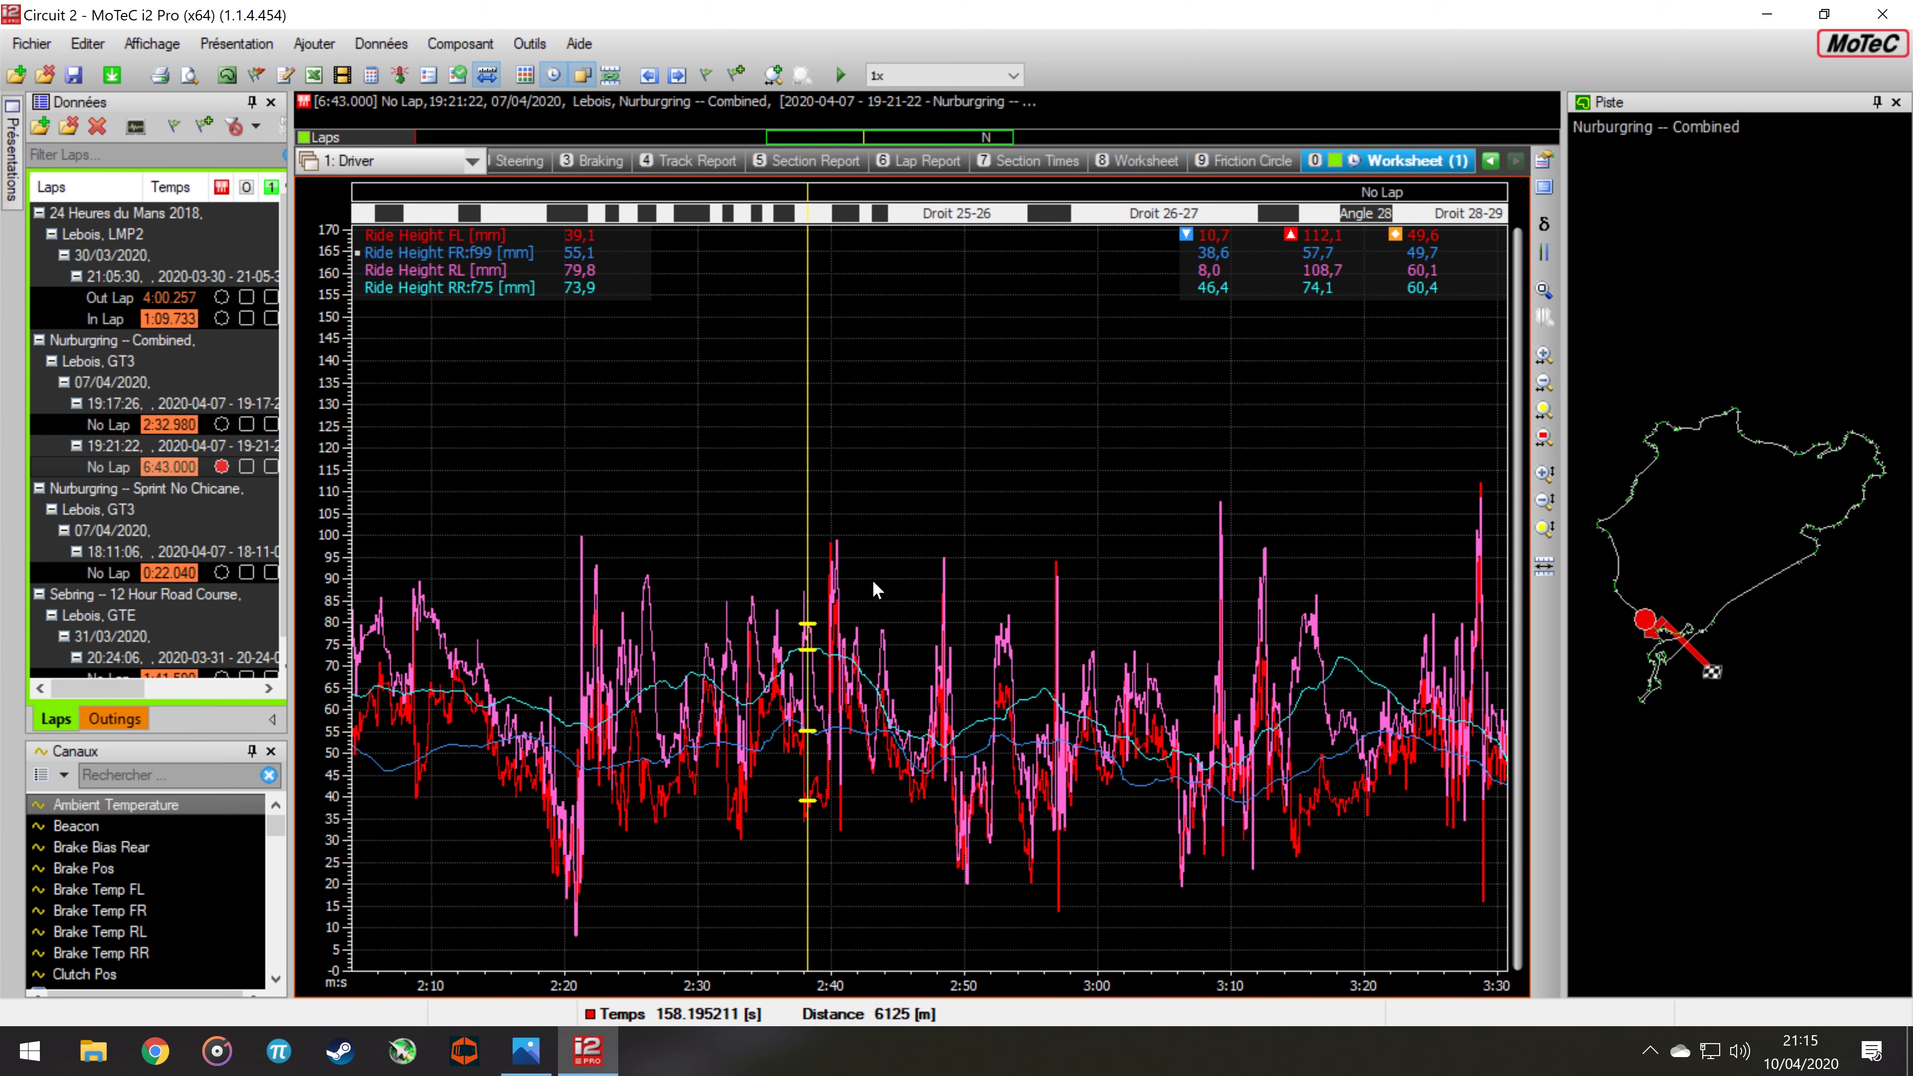
scroll(874, 588, "down", 1)
scroll(1137, 781, "down", 3)
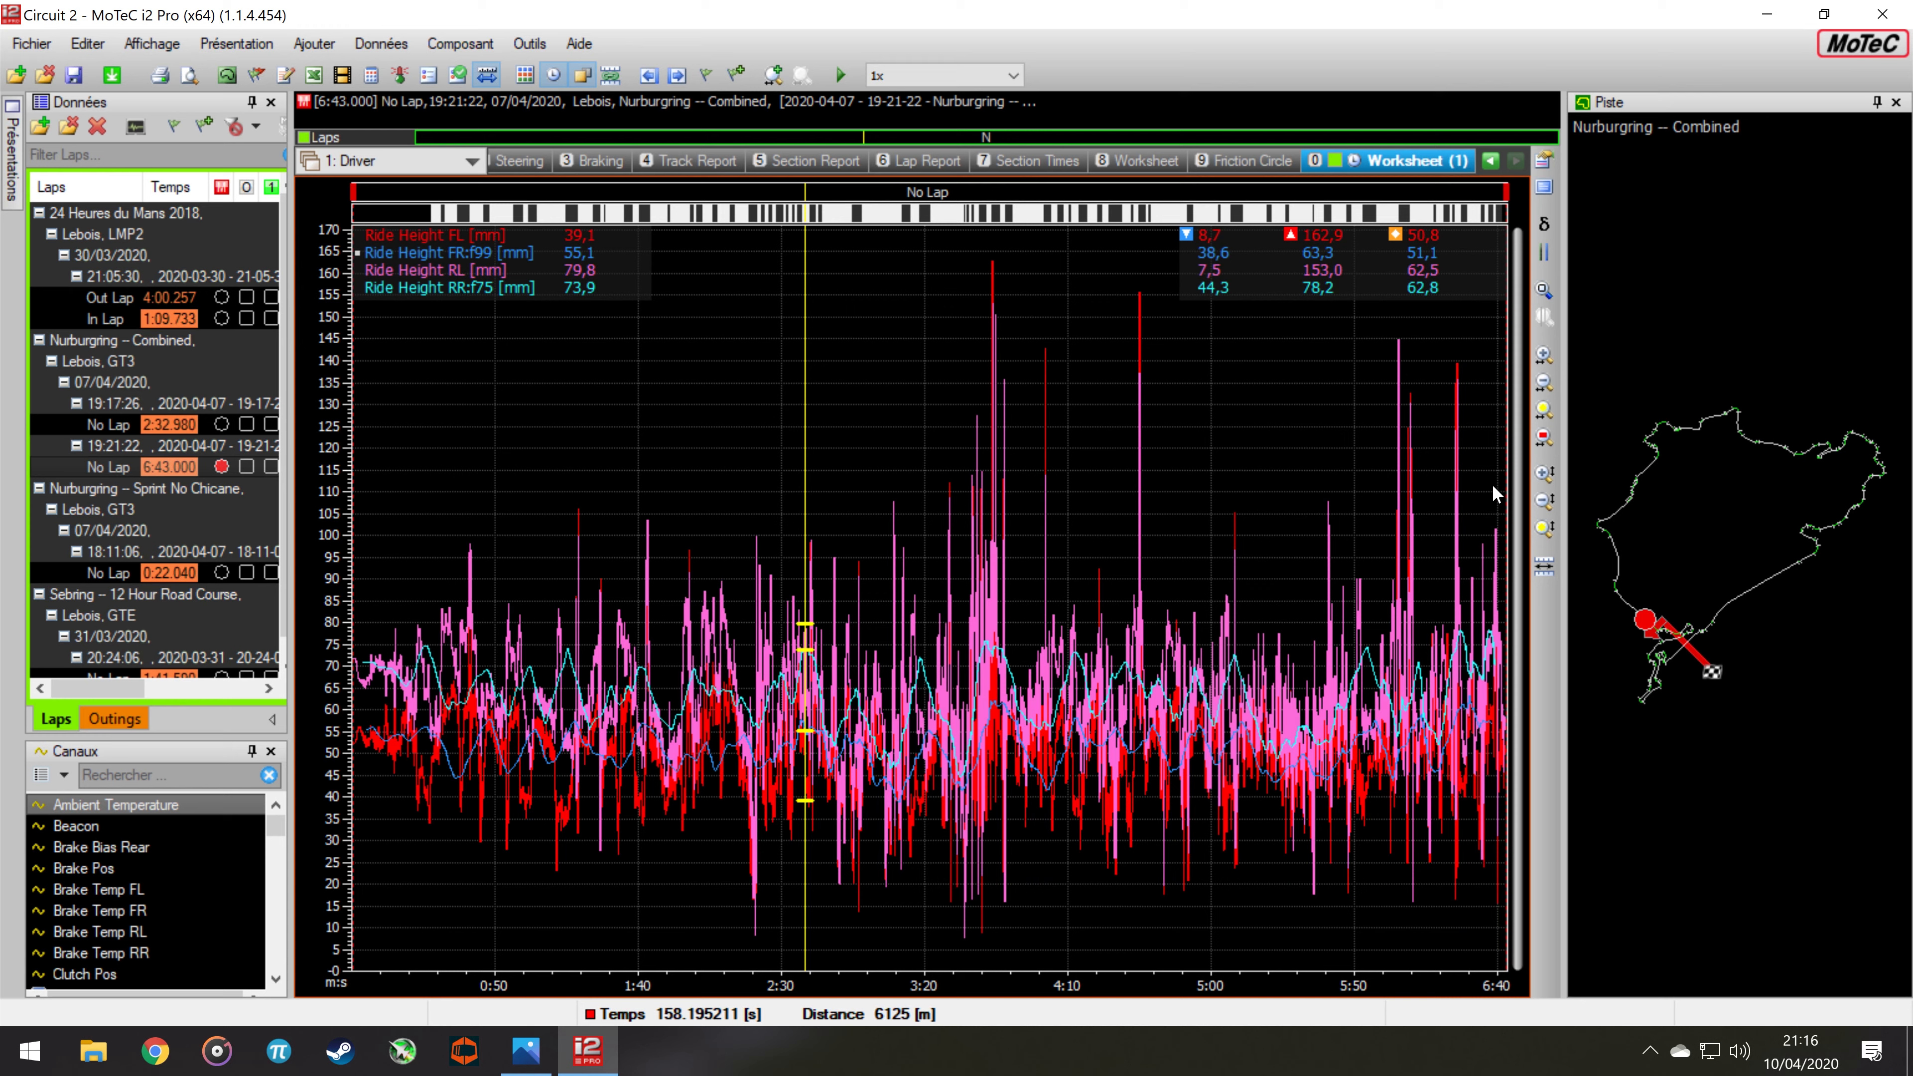
mouse_move(1645, 642)
left_mouse_down()
mouse_move(1623, 608)
mouse_move(1645, 637)
left_mouse_up()
scroll(640, 588, "up", 5)
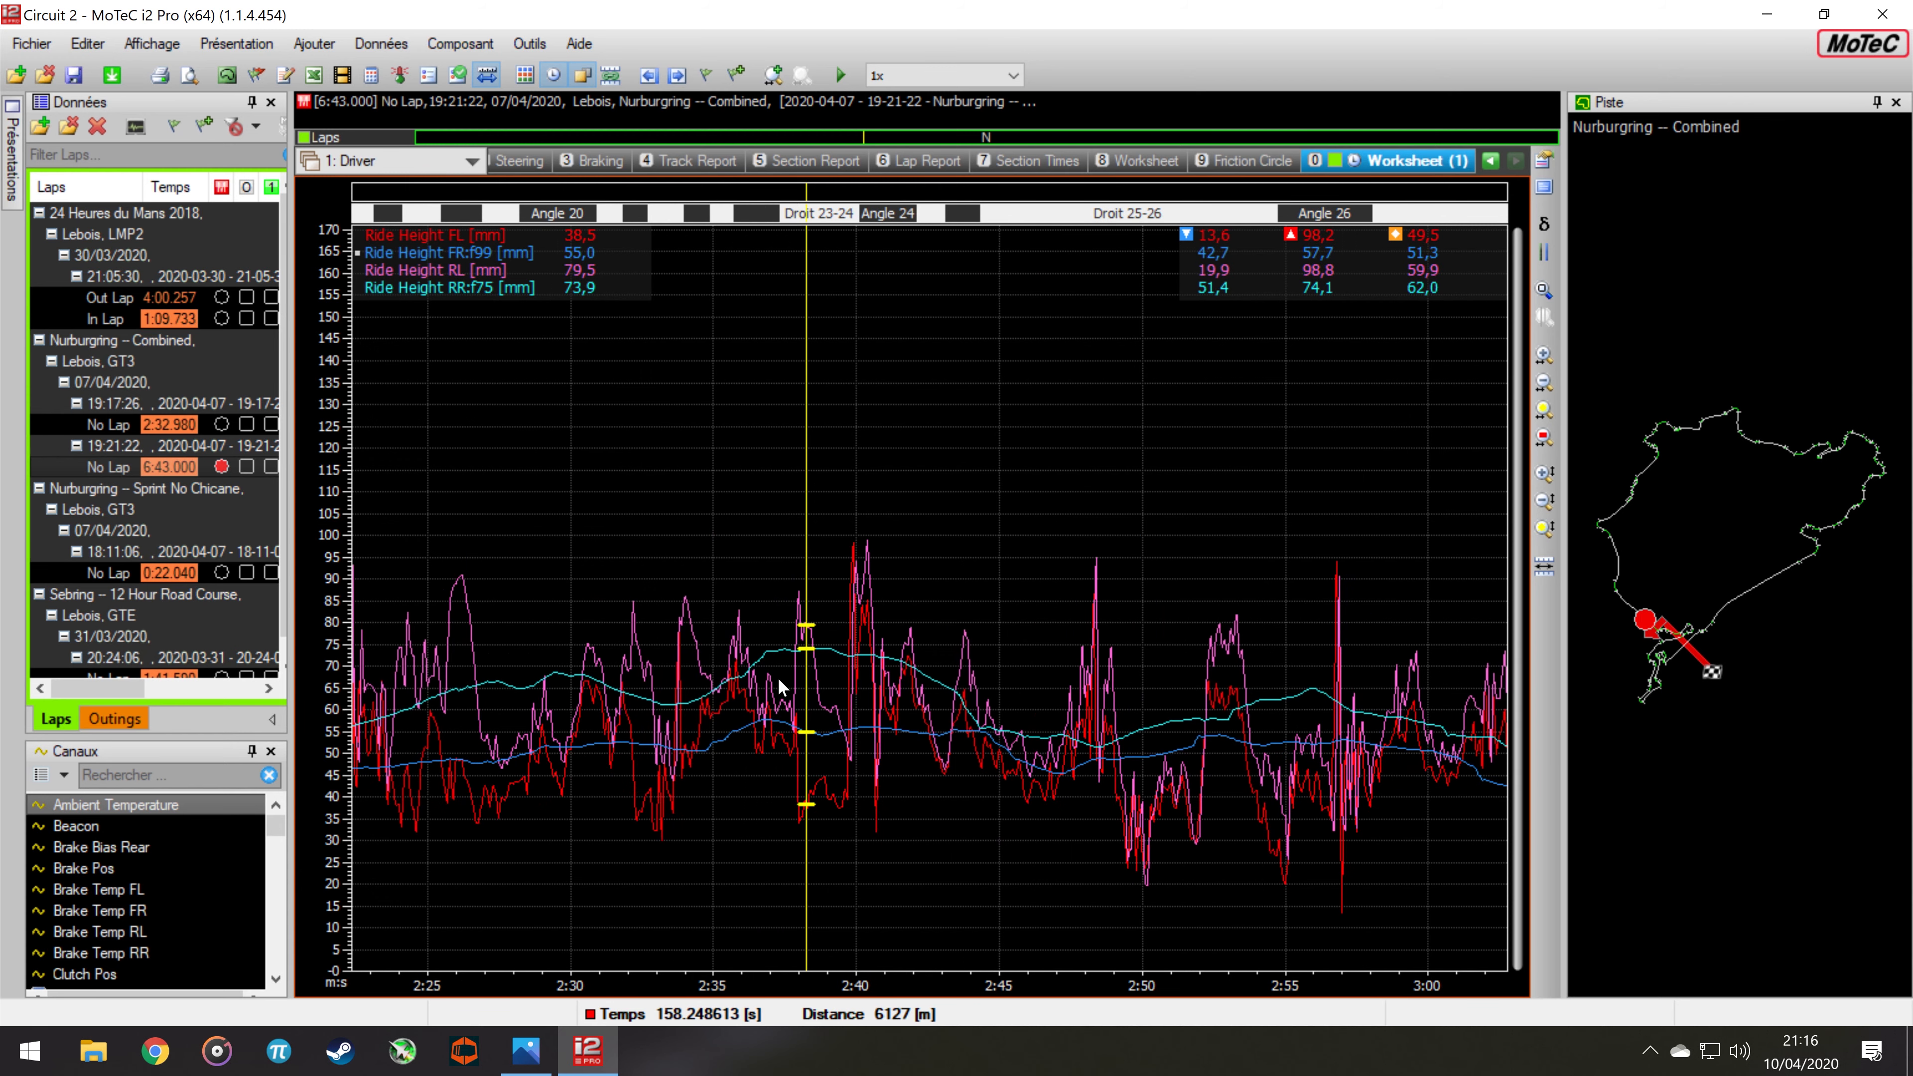
scroll(728, 716, "up", 3)
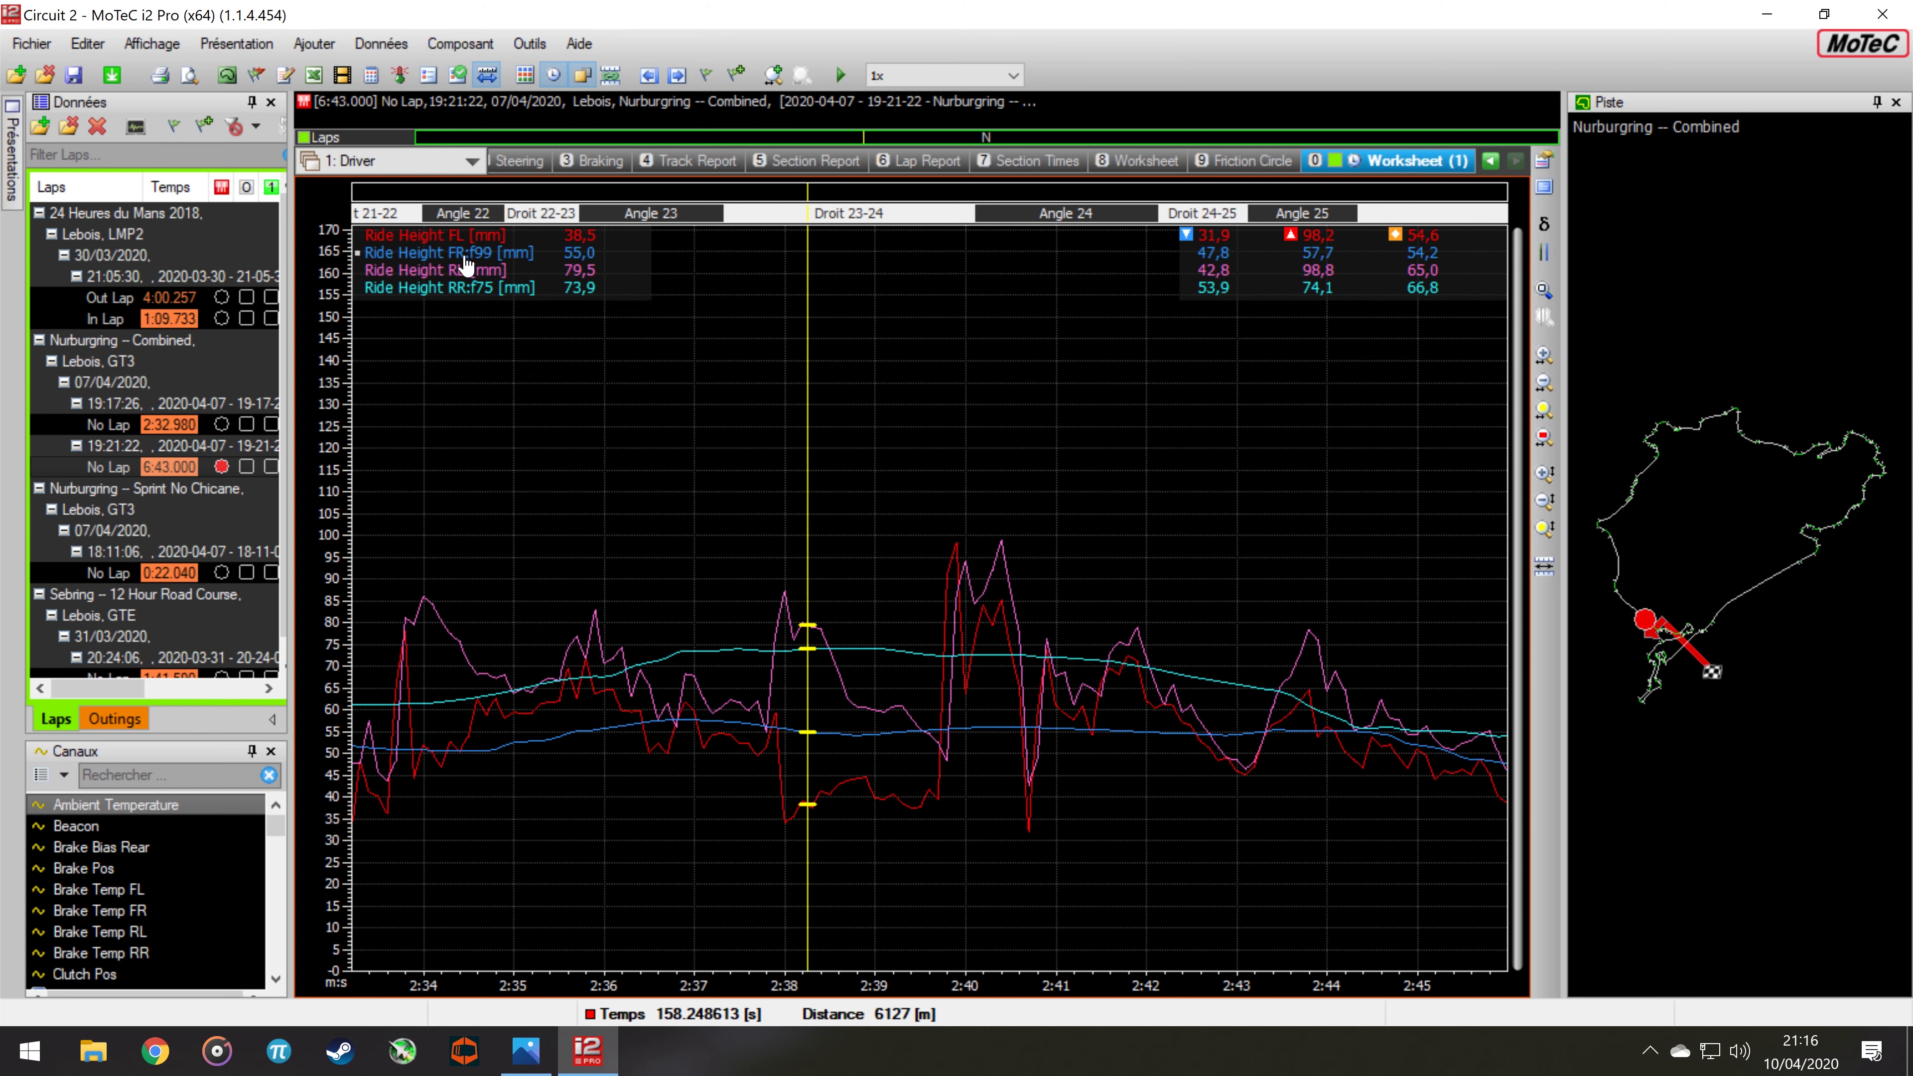
Review the workspace maths files User, Suspension, Pneus, MoTeC, Load and Essence in the maths editor
scroll(877, 714, "down", 3)
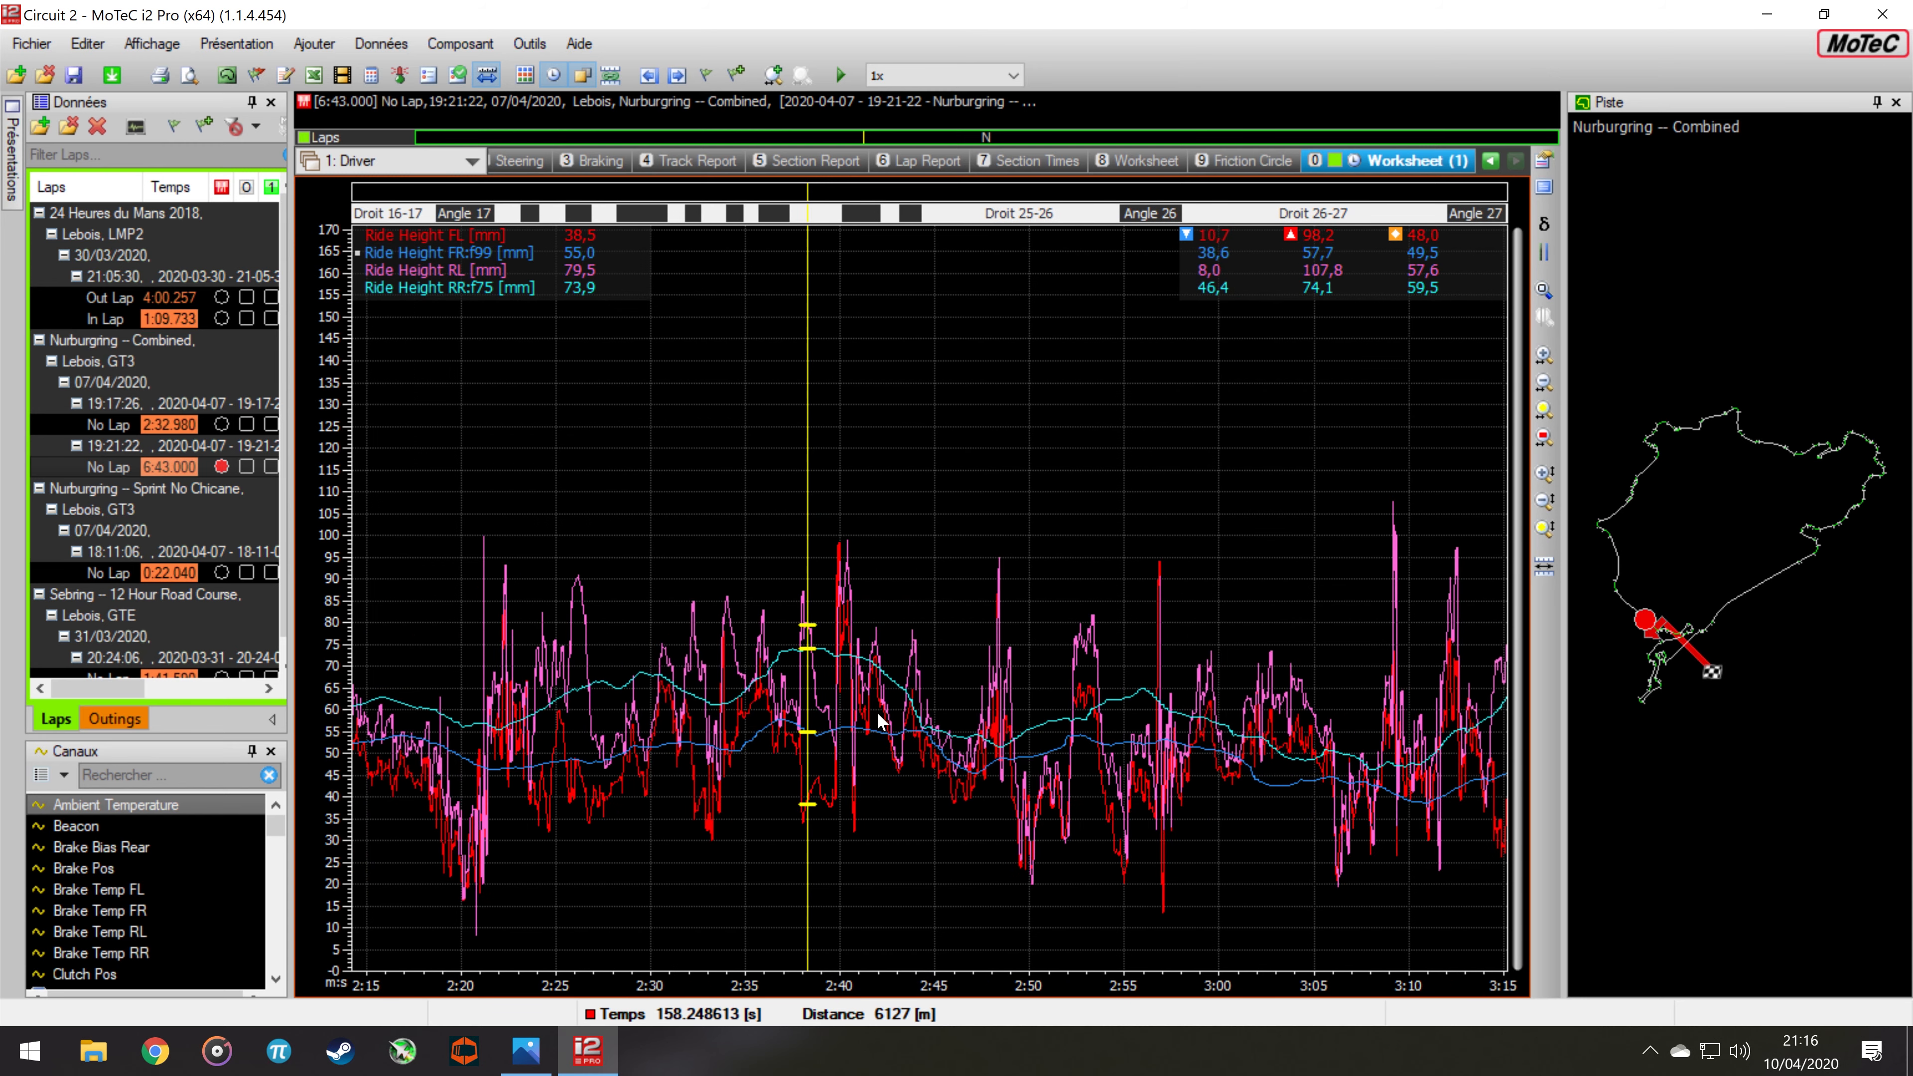
left_click(379, 79)
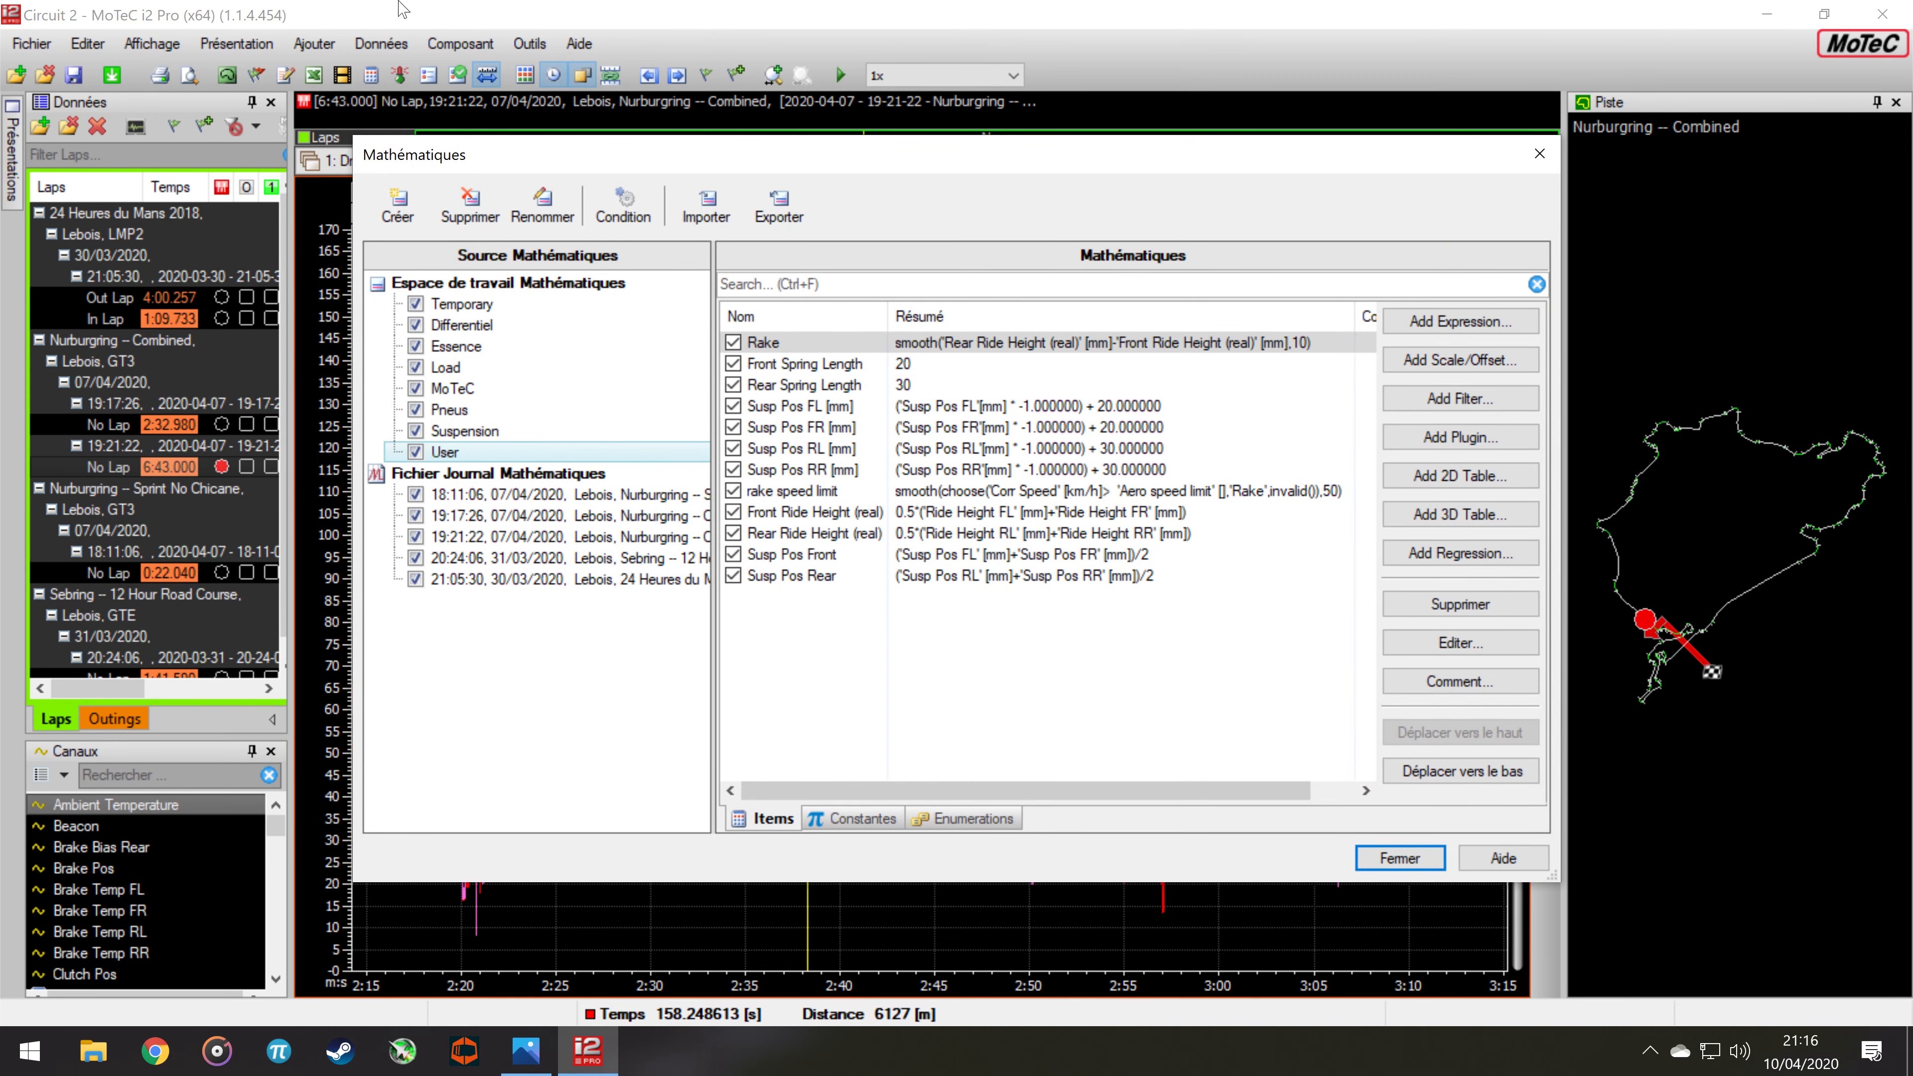
left_click(403, 217)
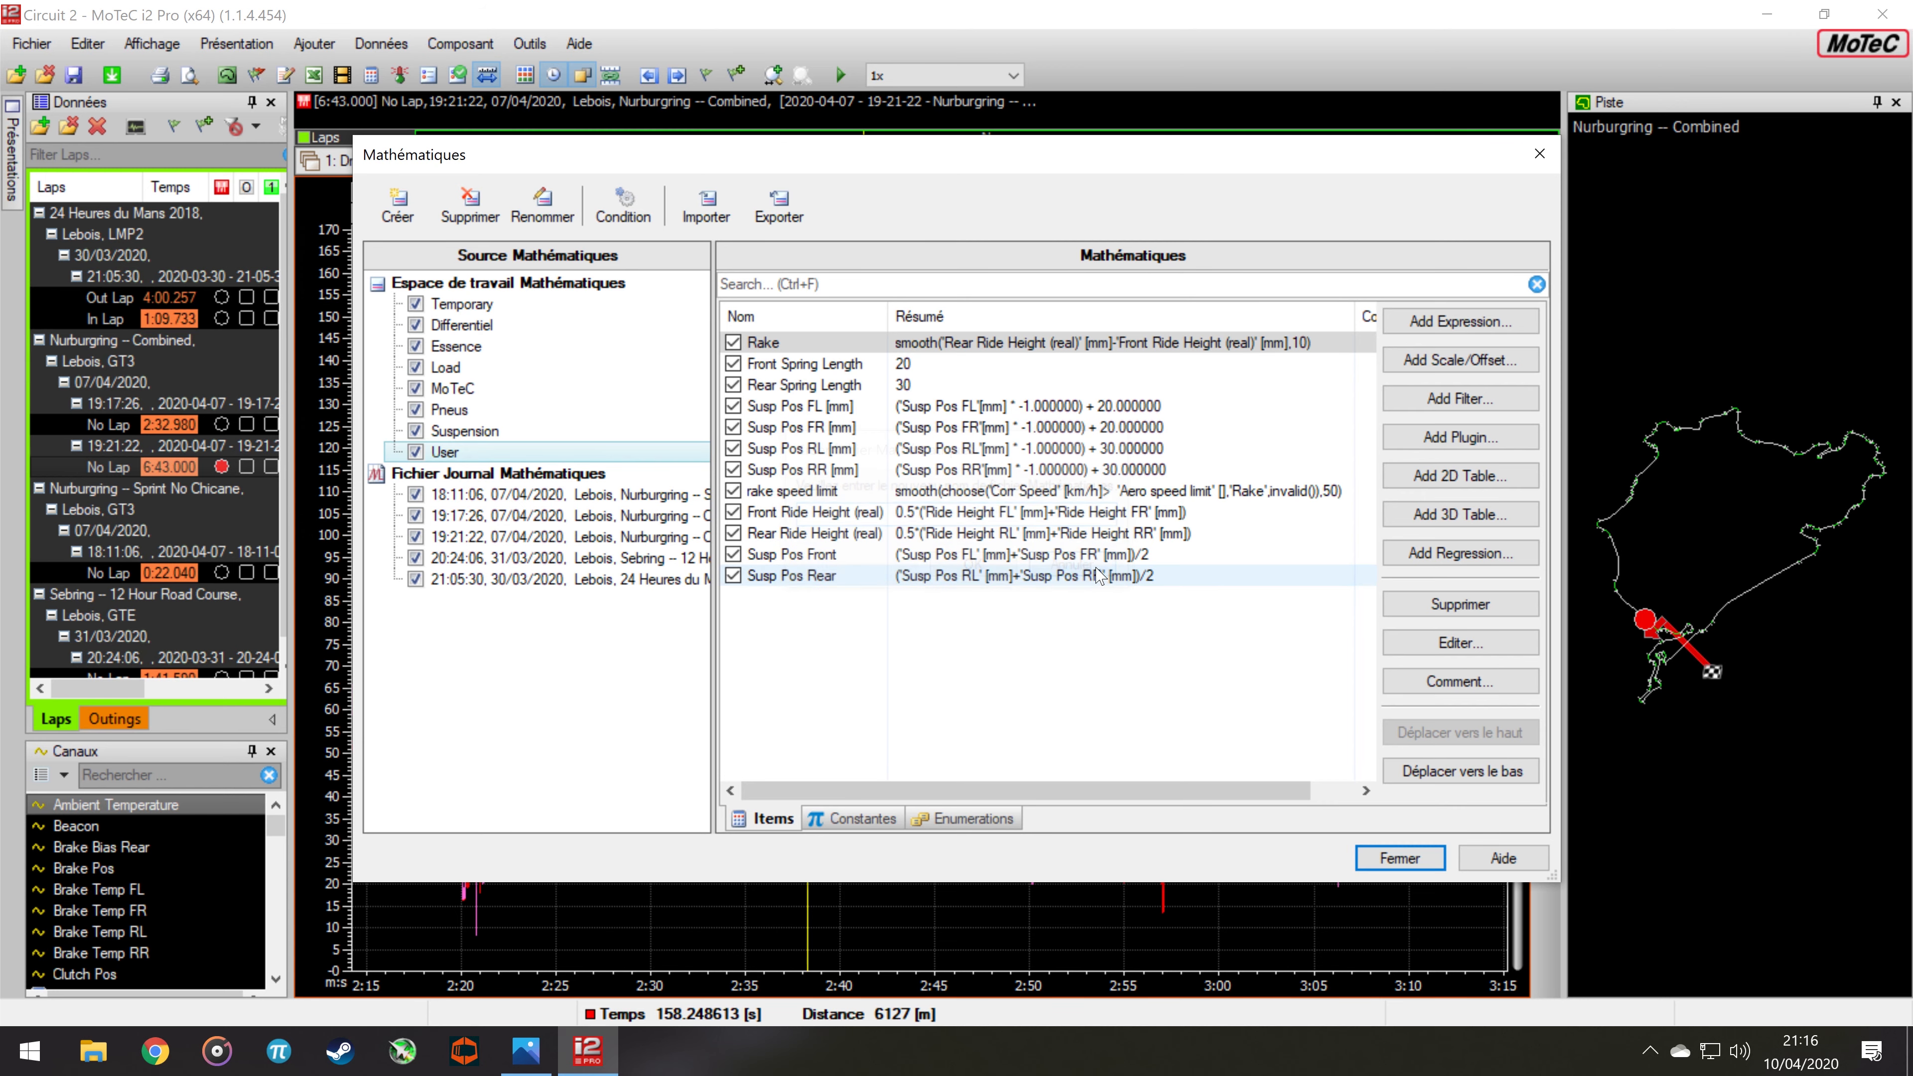
left_click(1099, 572)
left_click(480, 426)
left_click(475, 409)
left_click(472, 388)
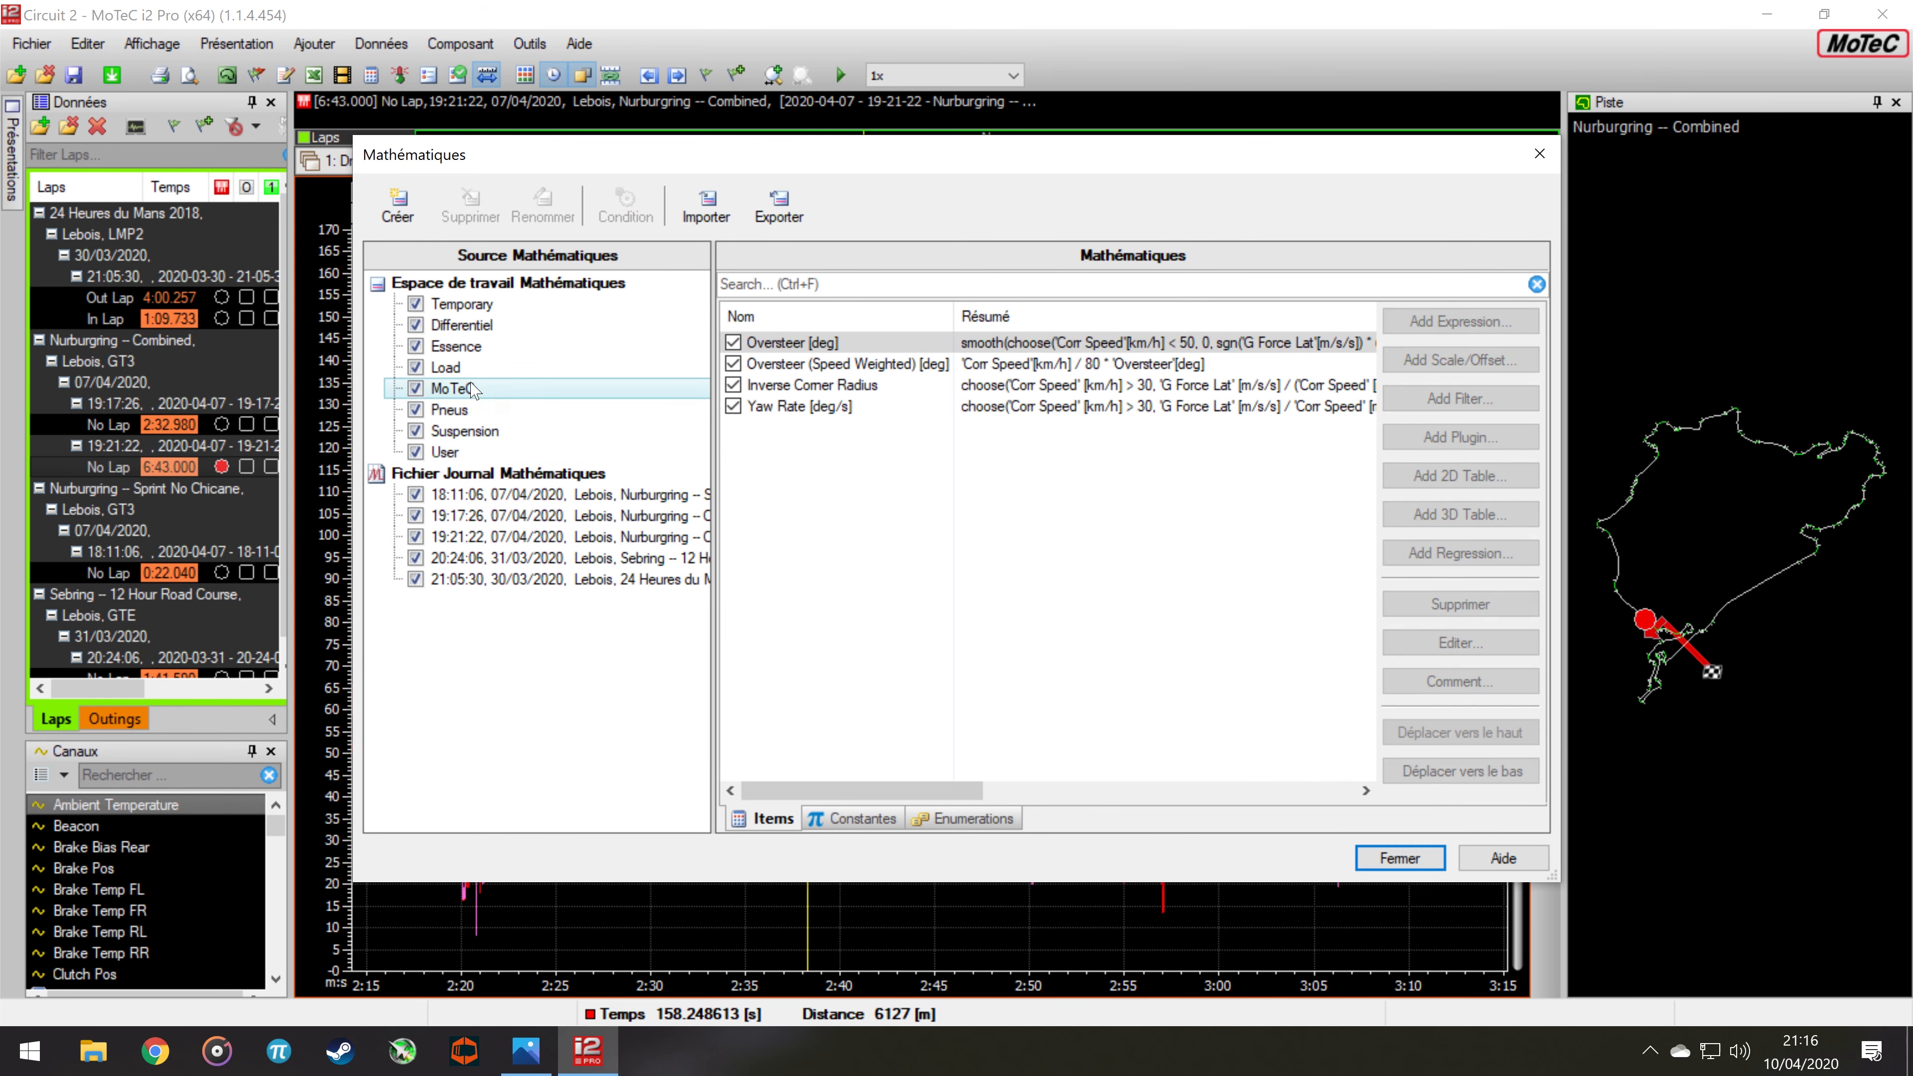
left_click(473, 367)
left_click(471, 348)
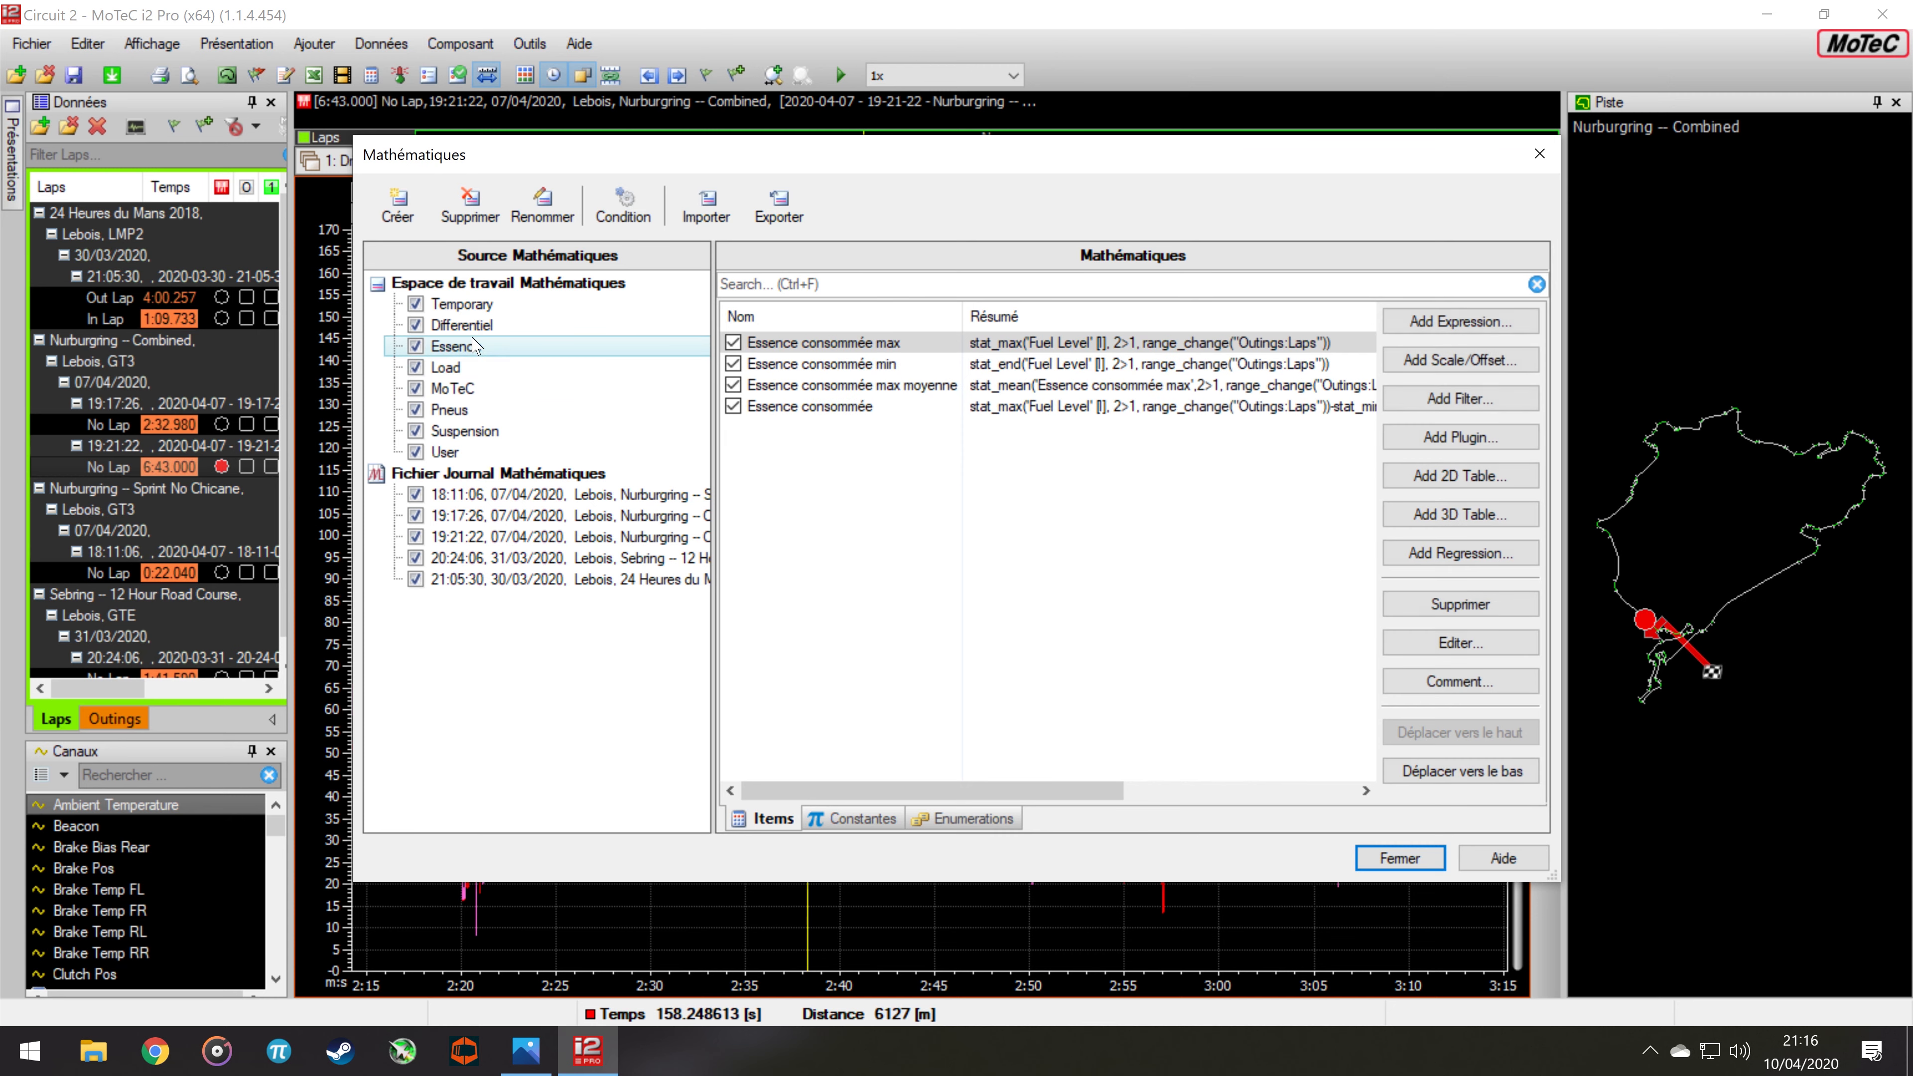
Create a new workspace maths file named azazd
left_click(402, 214)
type("azazd")
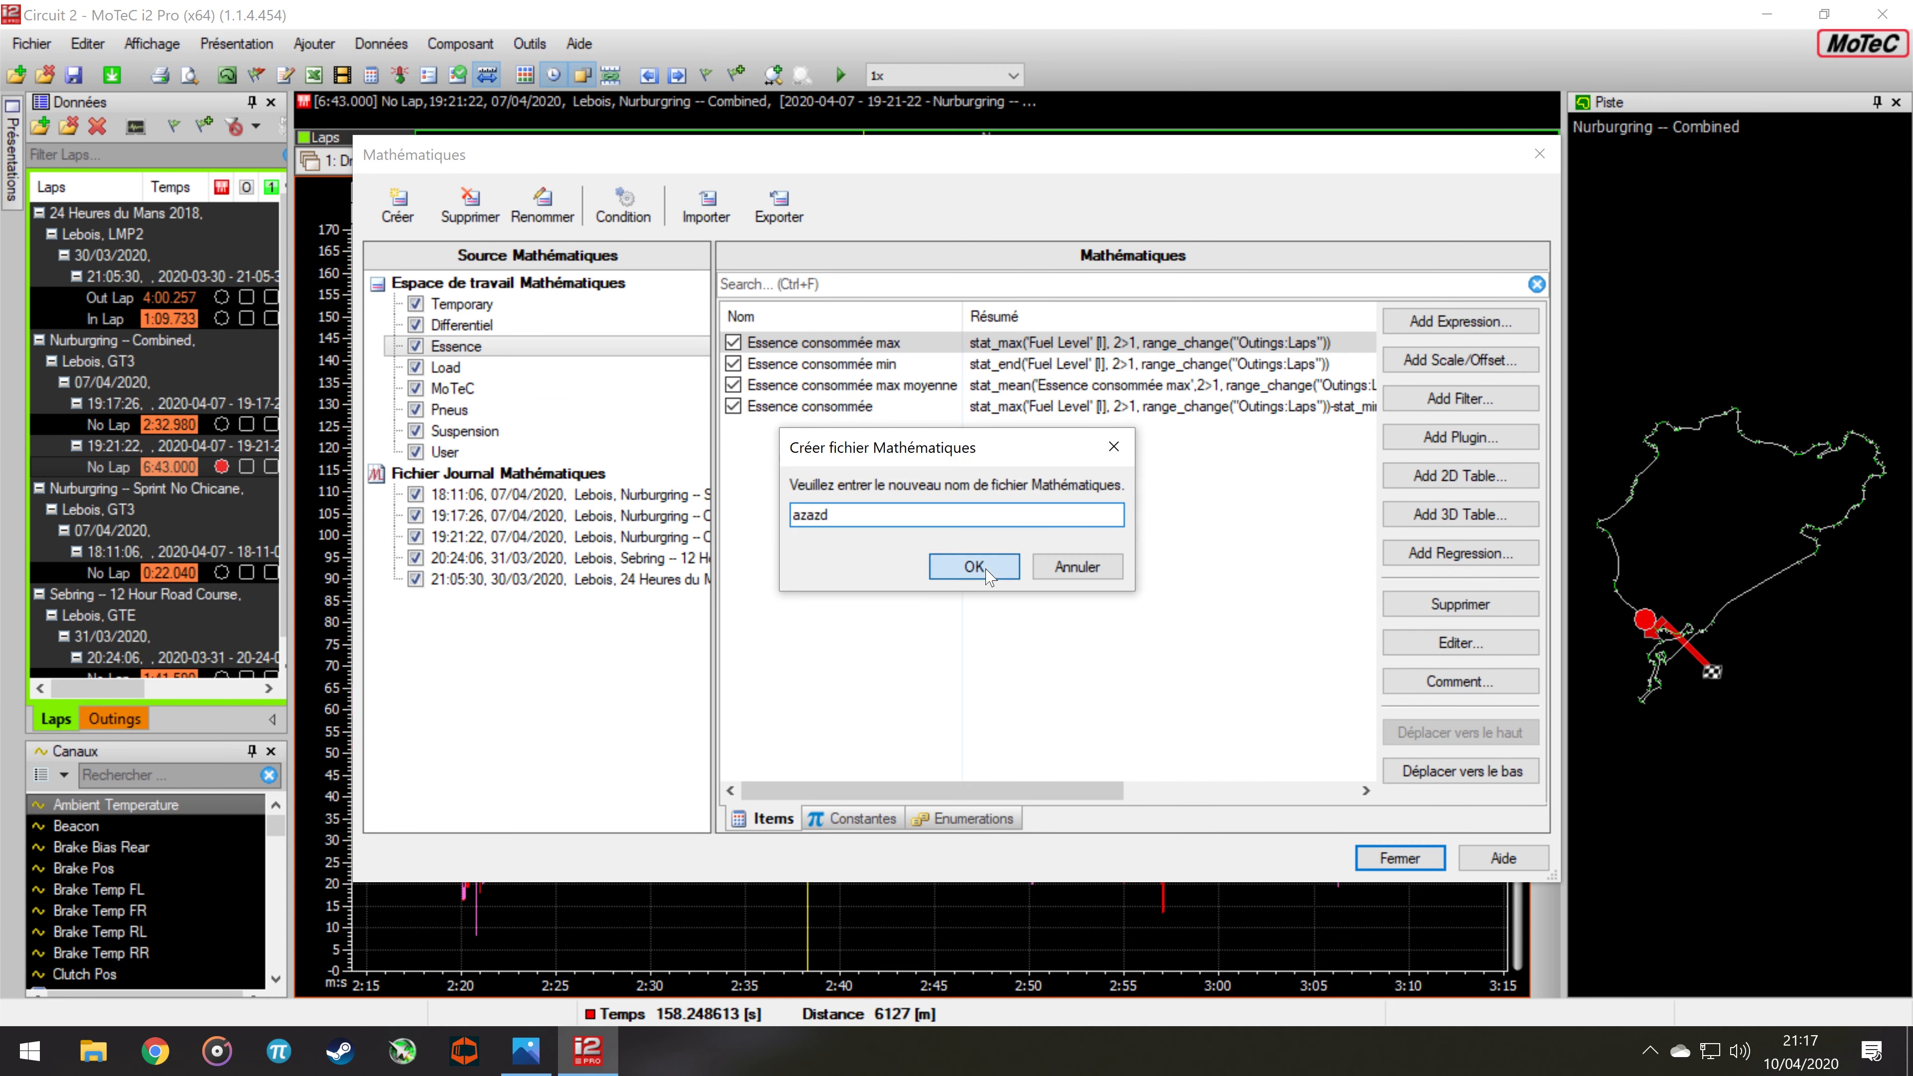
left_click(976, 566)
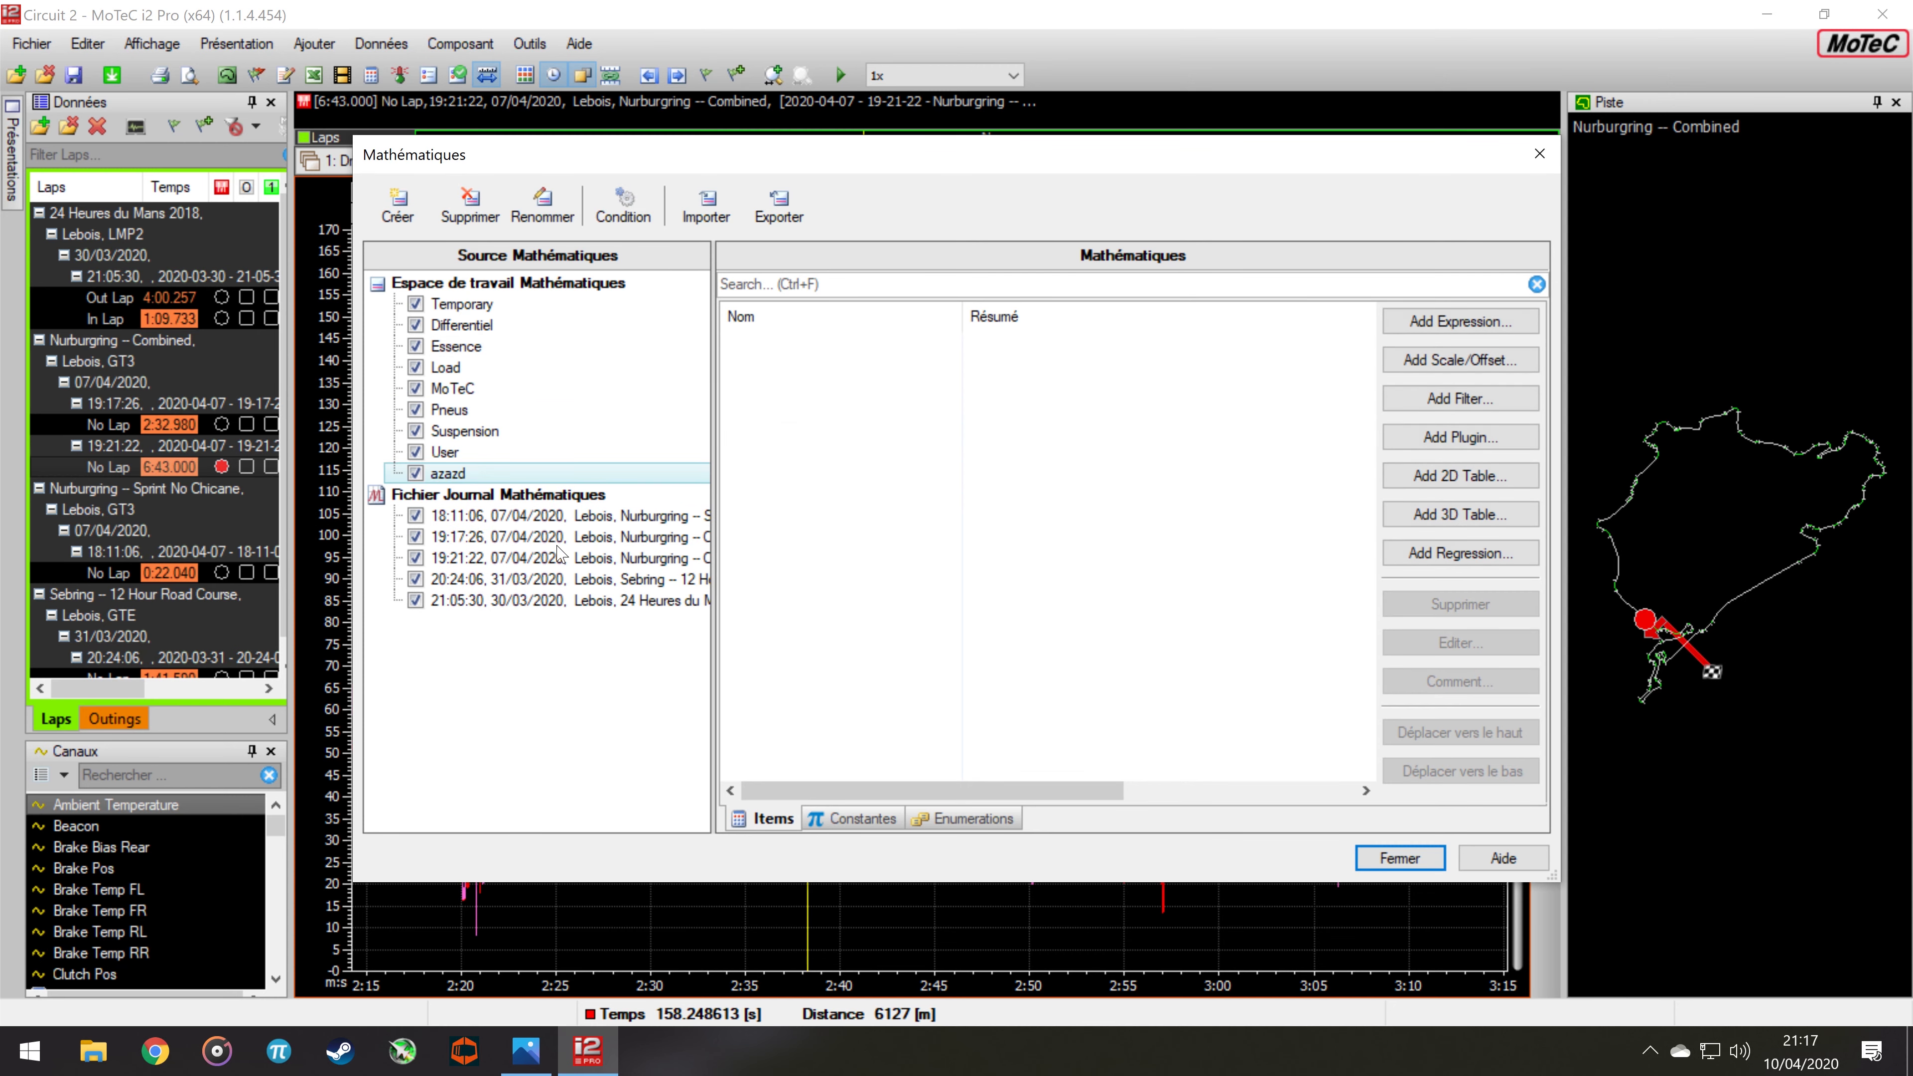
Add an expression to the azazd maths file averaging the front ride heights: ('Ride Height FL' [mm]+'Ride Height FR' [mm])/2
left_click(1427, 319)
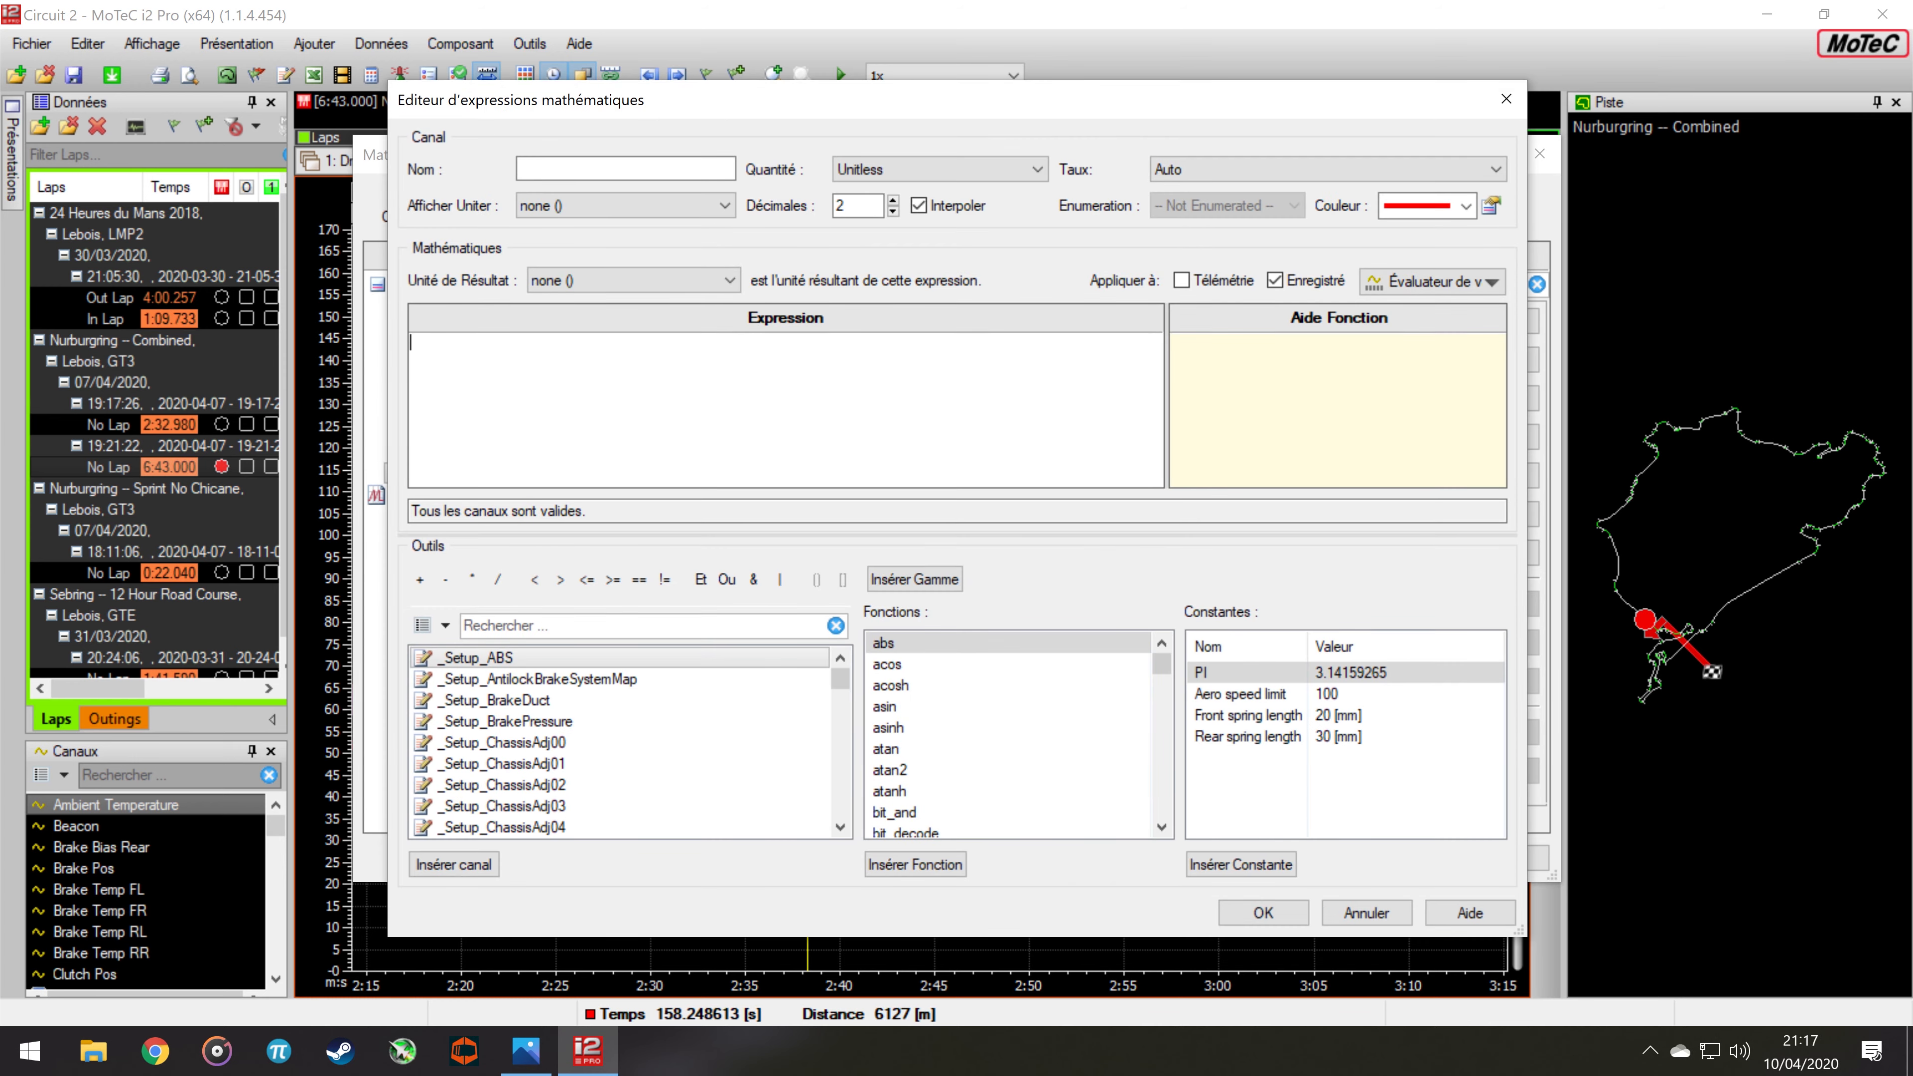
left_click(542, 625)
scroll(625, 707, "down", 1)
scroll(603, 753, "up", 1)
type("hei")
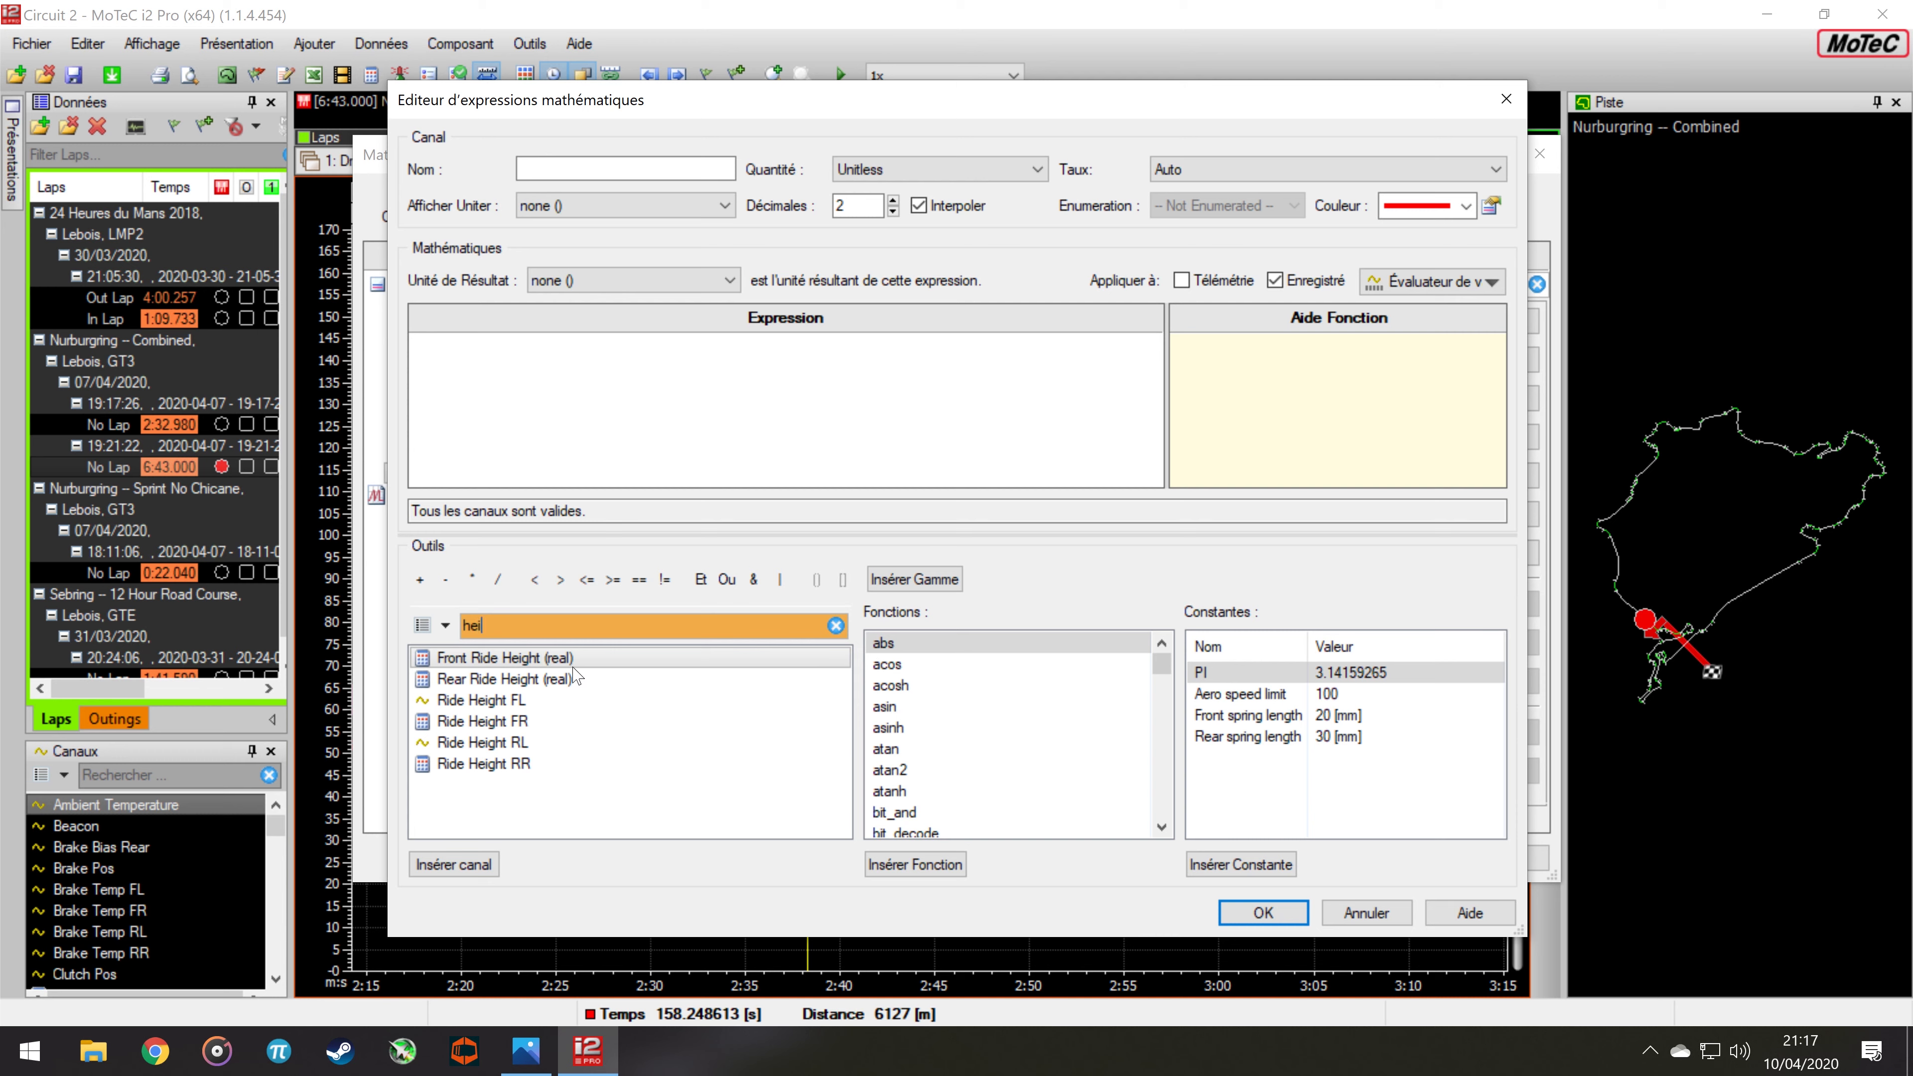
double_click(493, 706)
type("+")
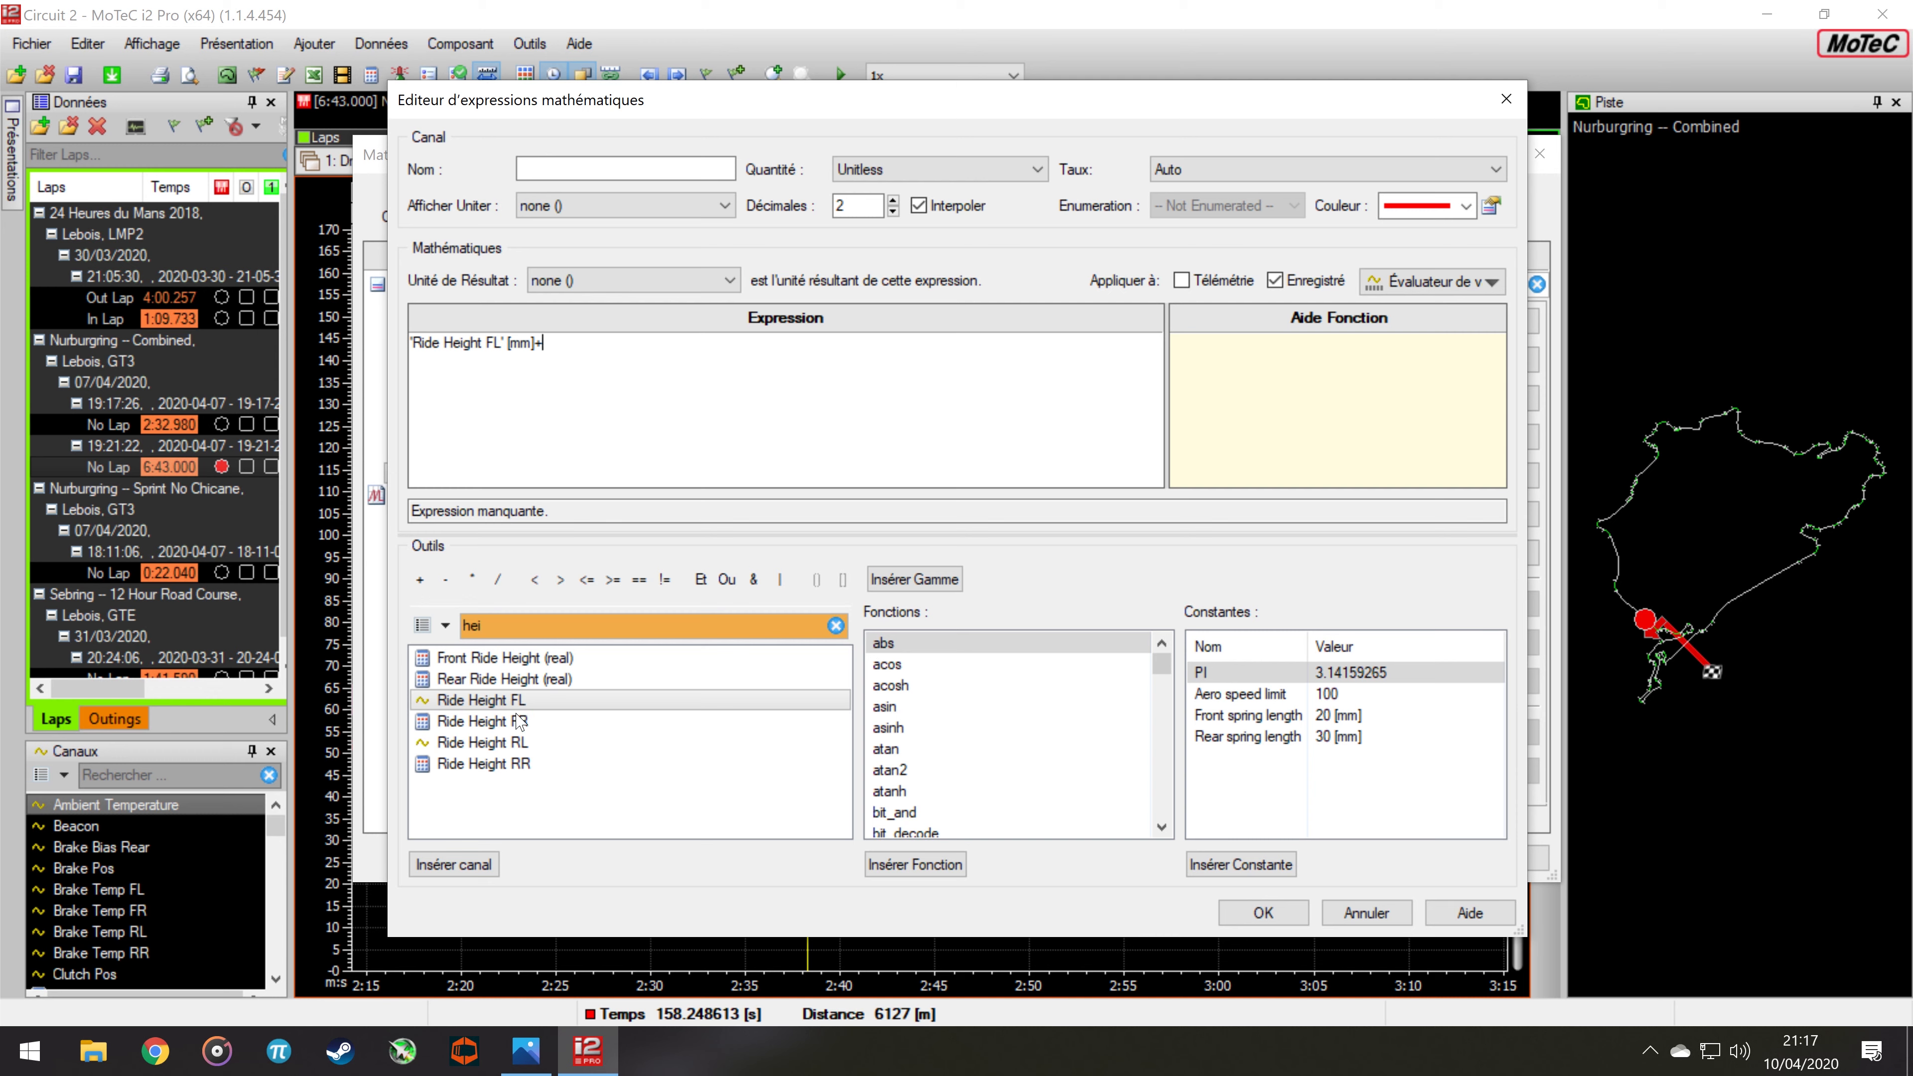
double_click(512, 722)
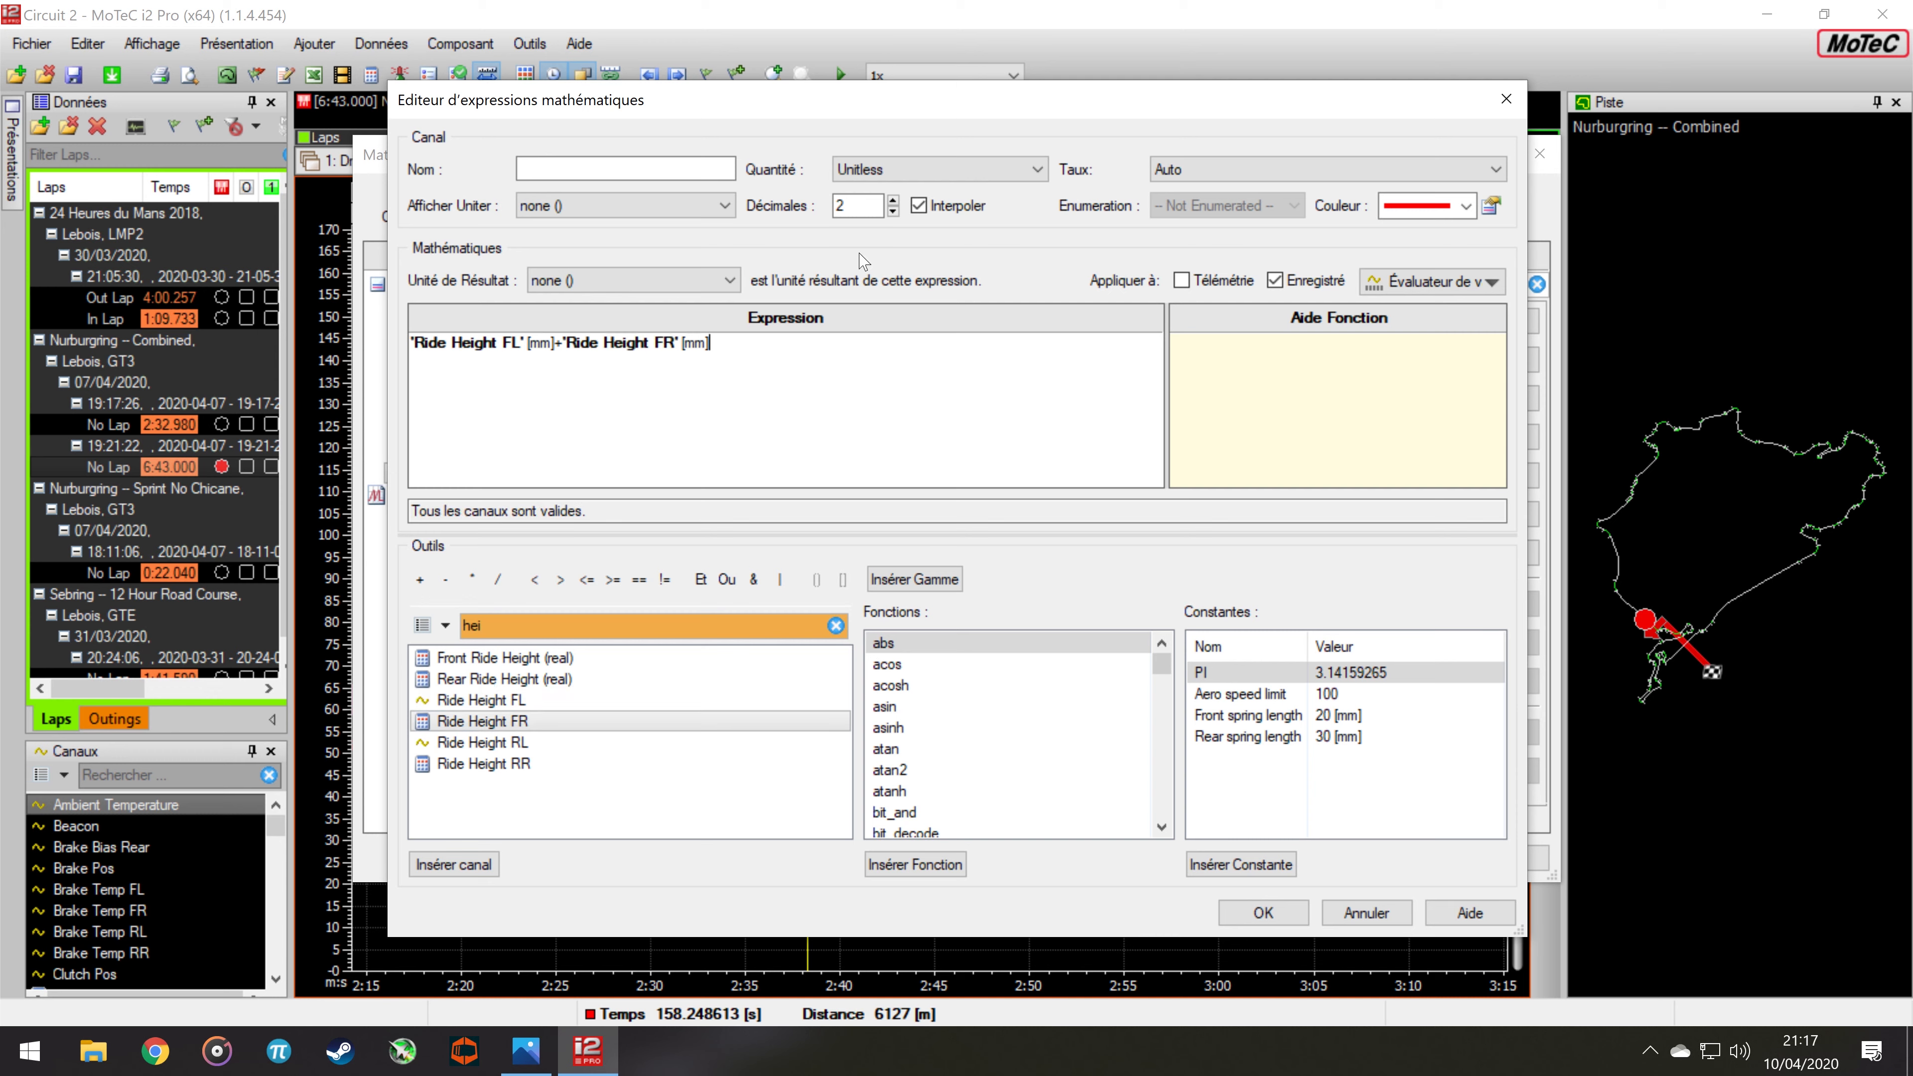
type(")")
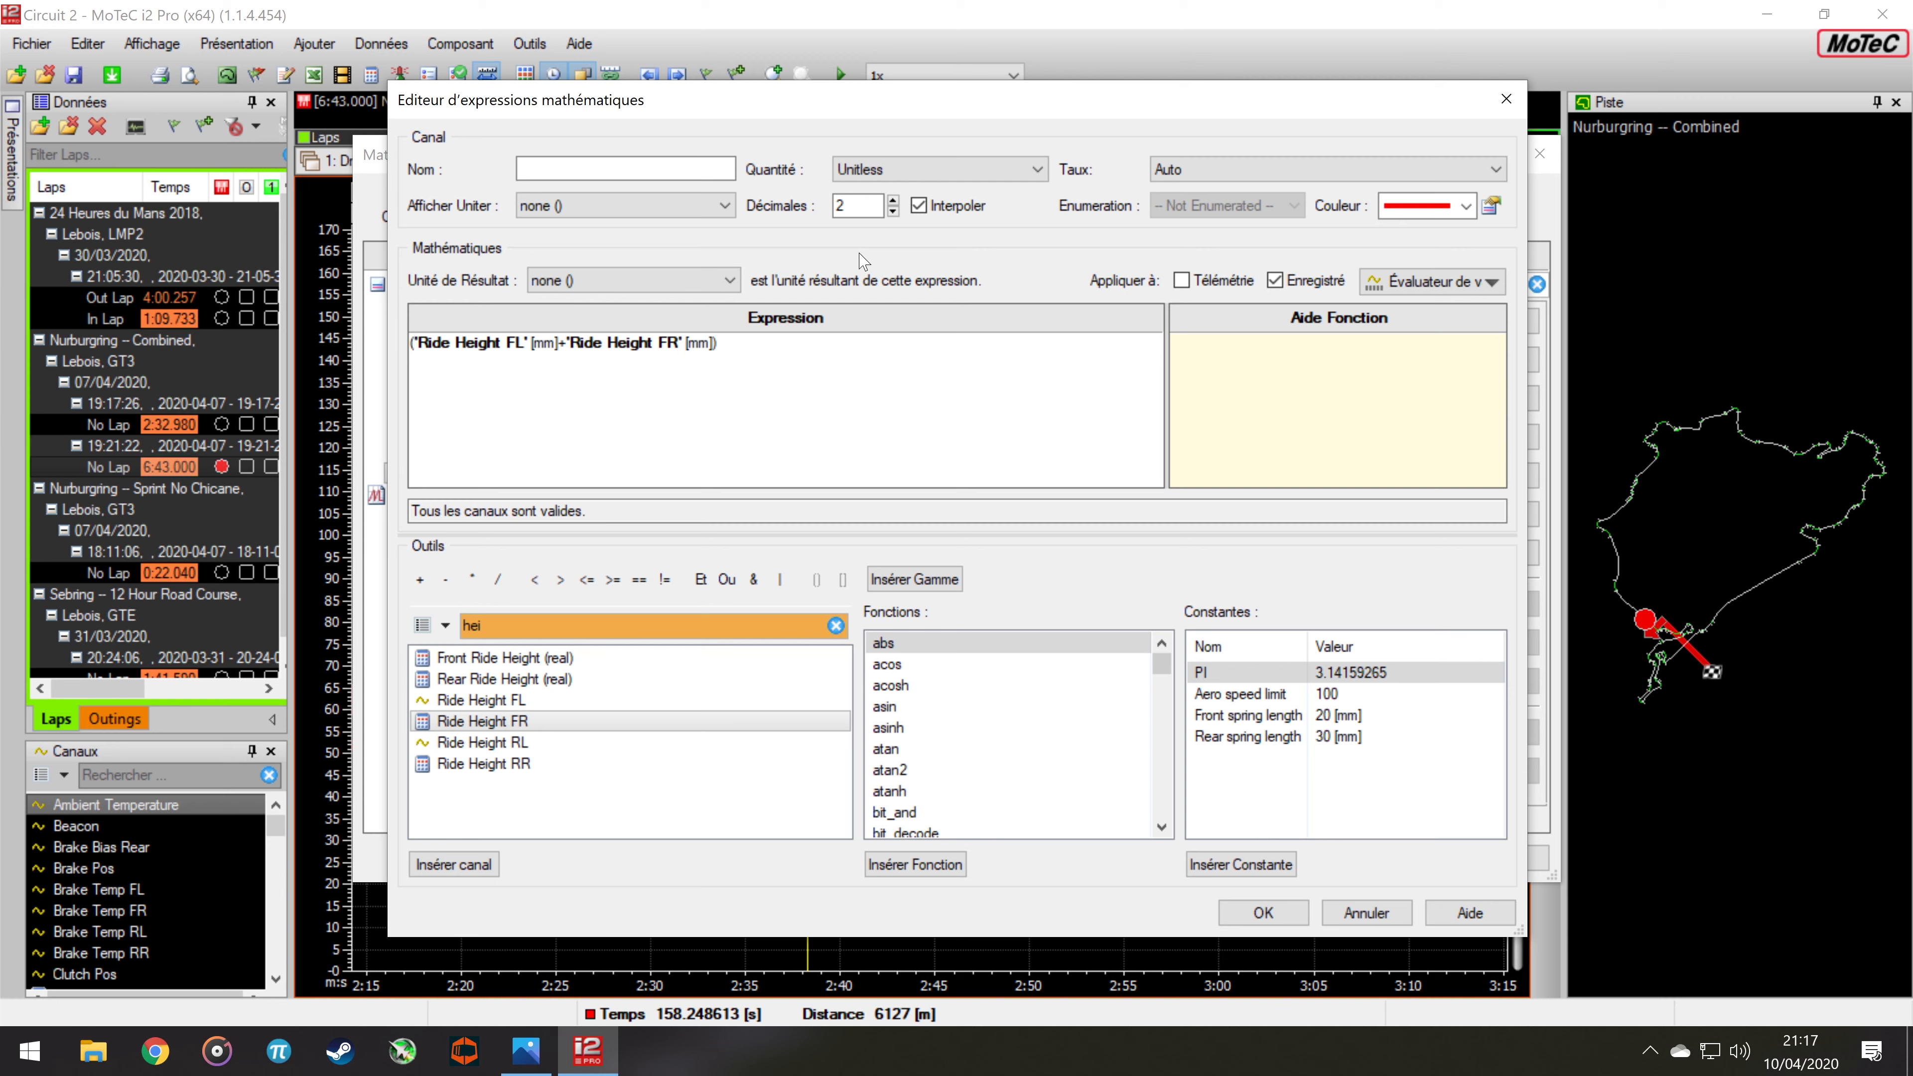
left_click(724, 344)
type("/2")
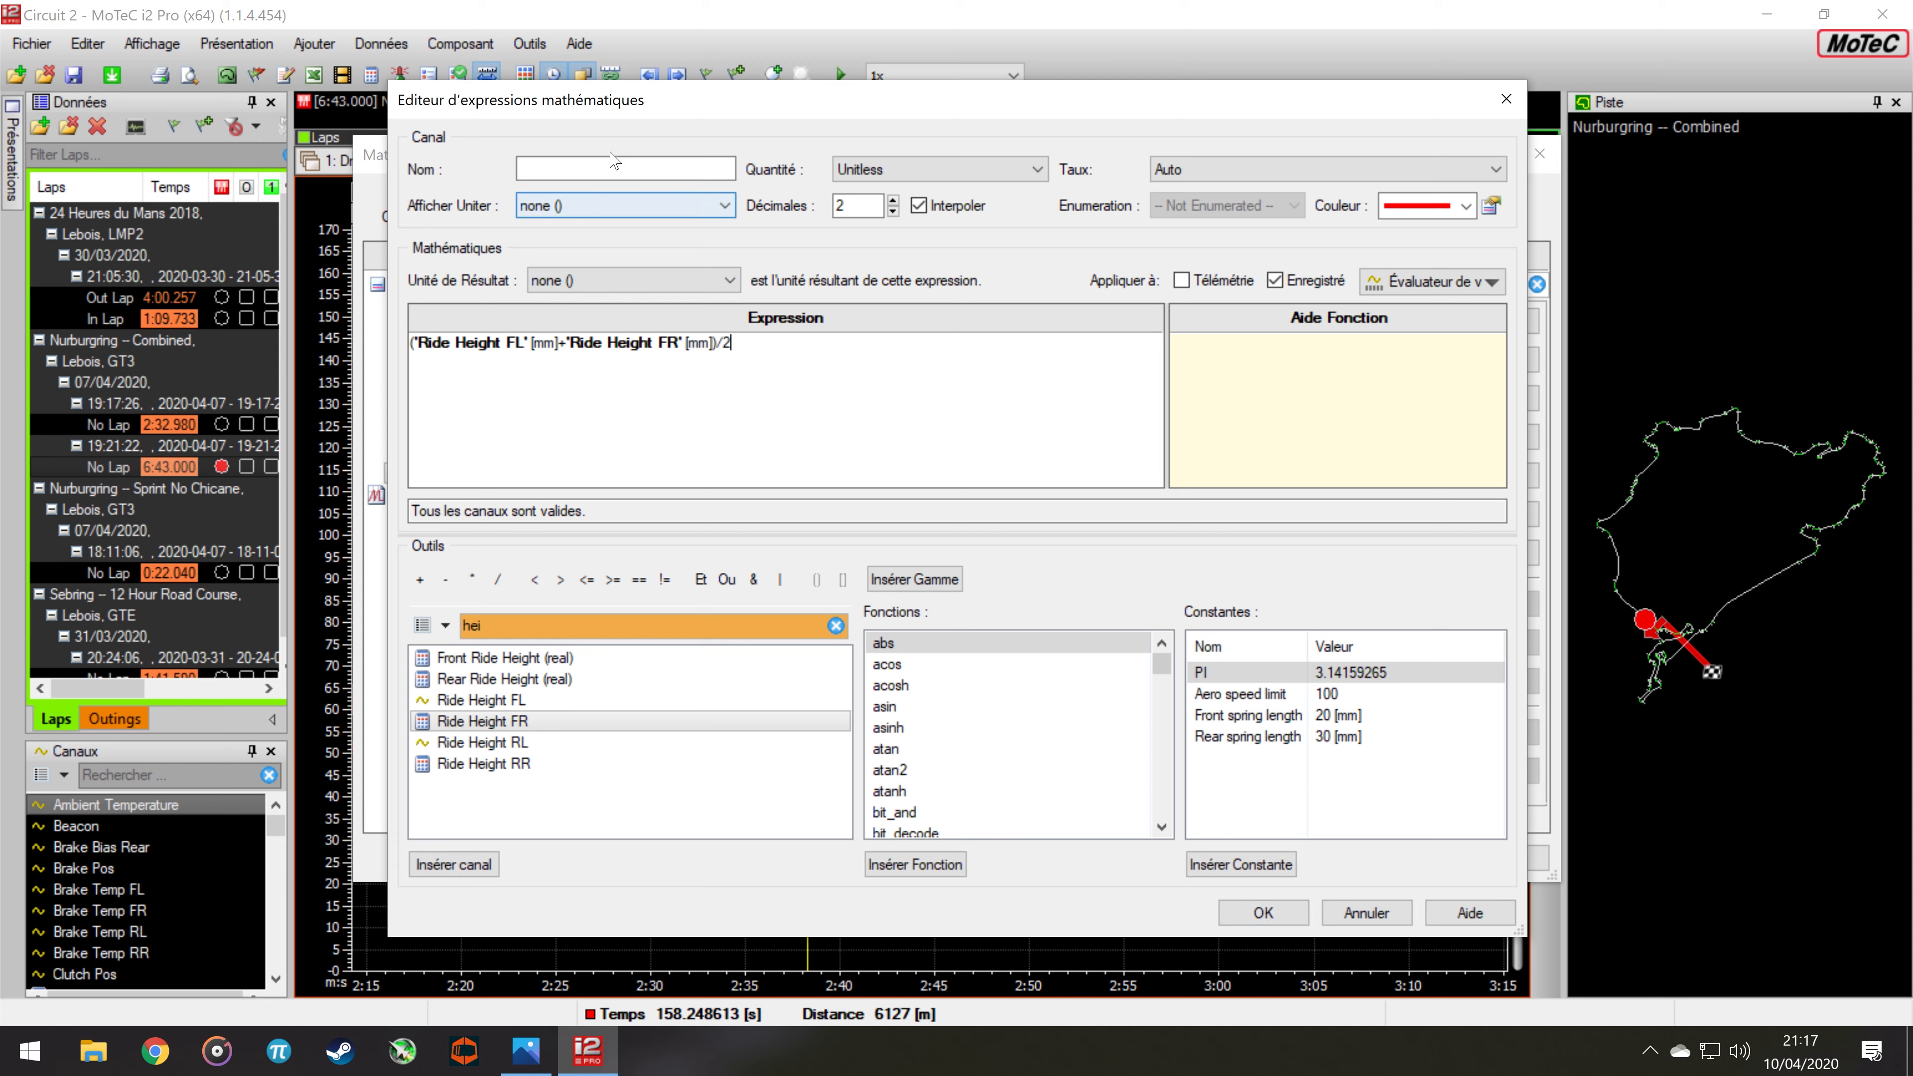
Name the expression ergerg, keep its result unit as none, save it and close the maths editor
left_click(625, 169)
type("ergerg")
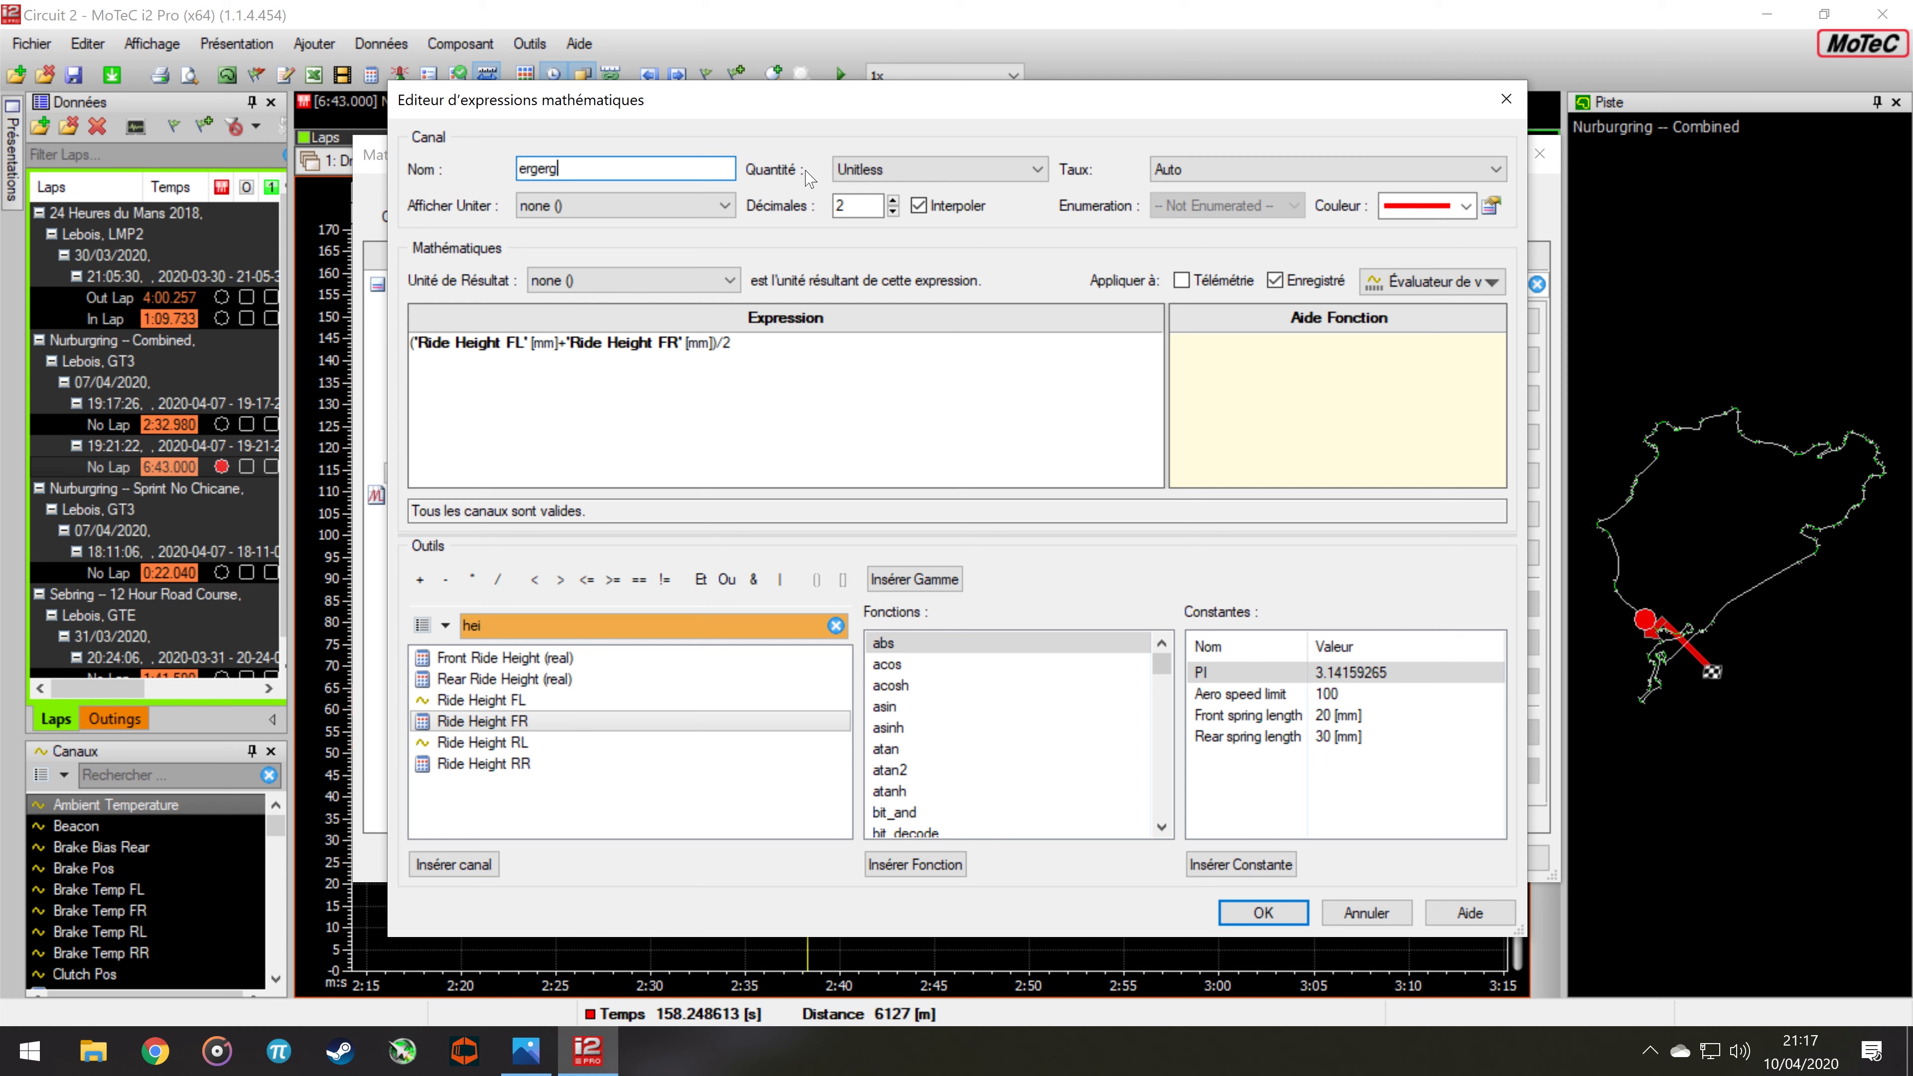
left_click(712, 279)
left_click(712, 303)
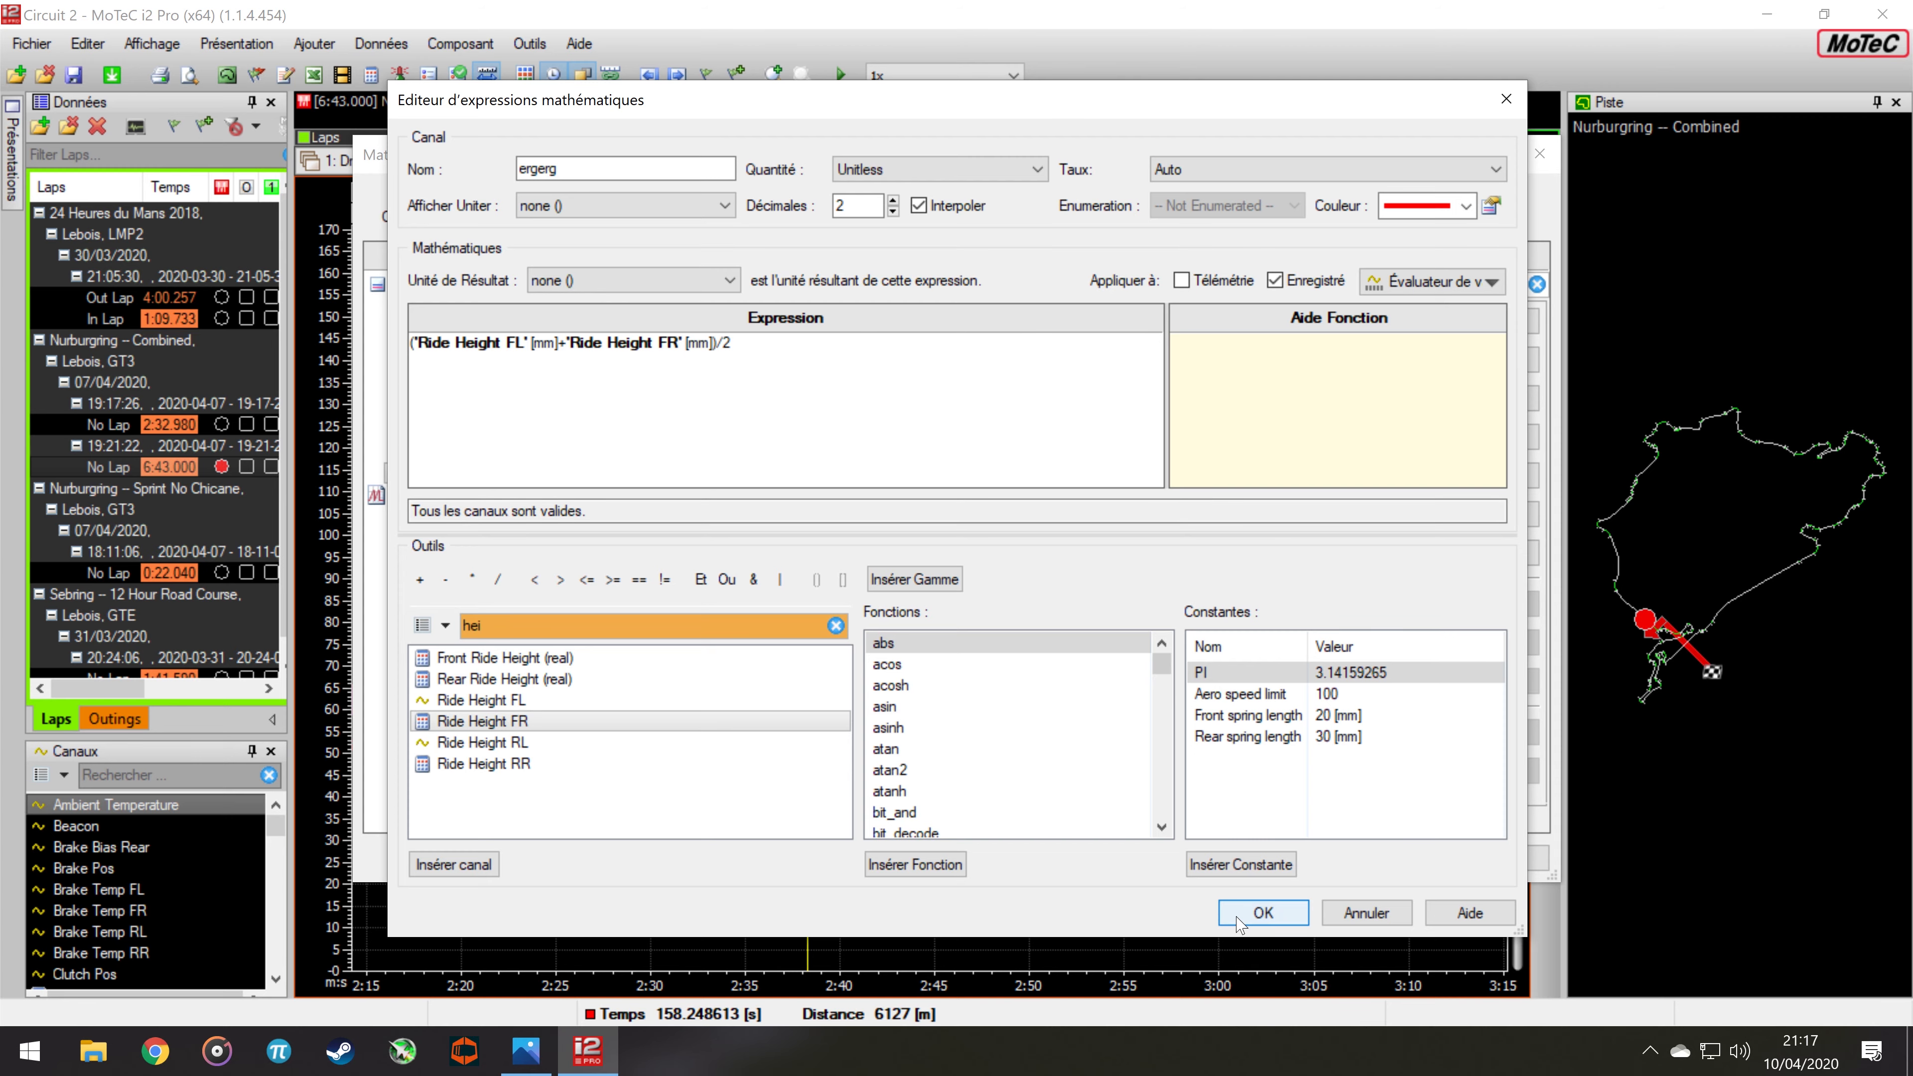
left_click(1262, 912)
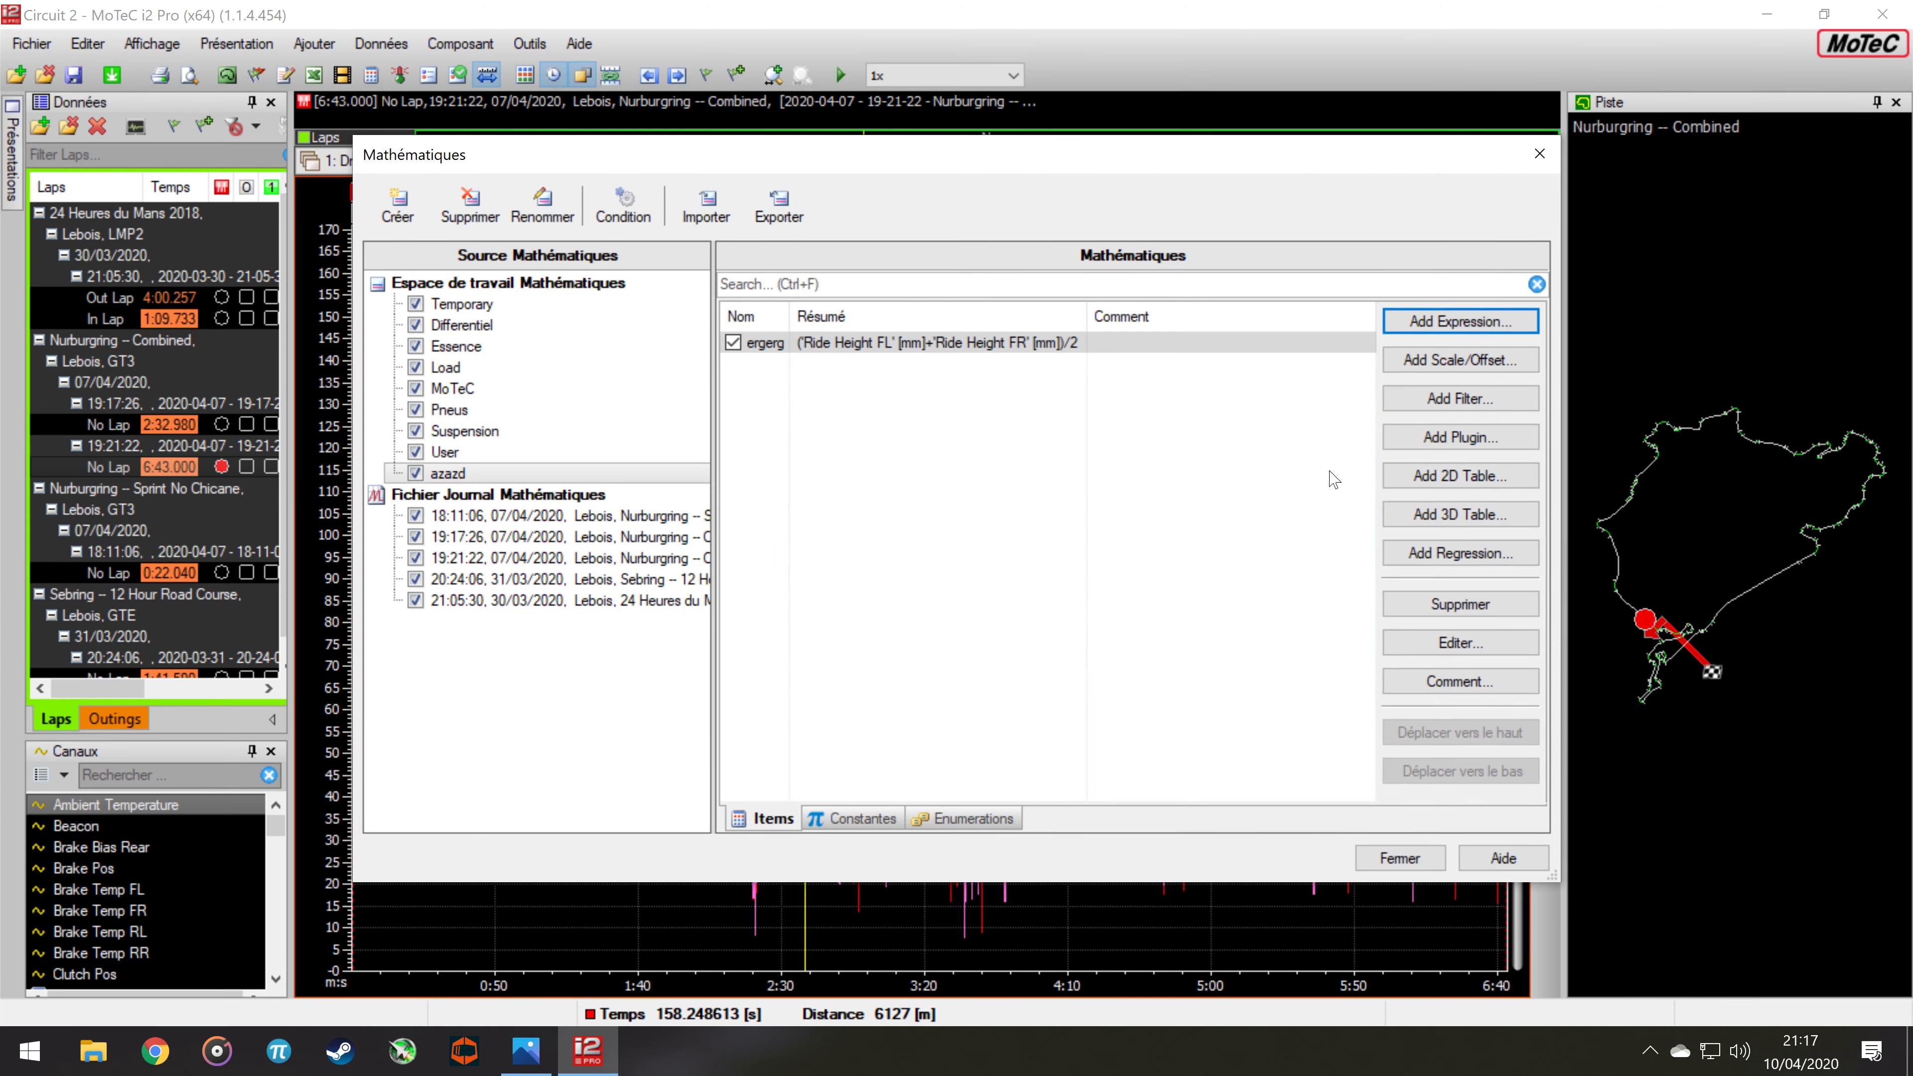
left_click(1401, 858)
Add the ergerg maths channel to the ride height graph as a second group and apply the graph properties
right_click(810, 454)
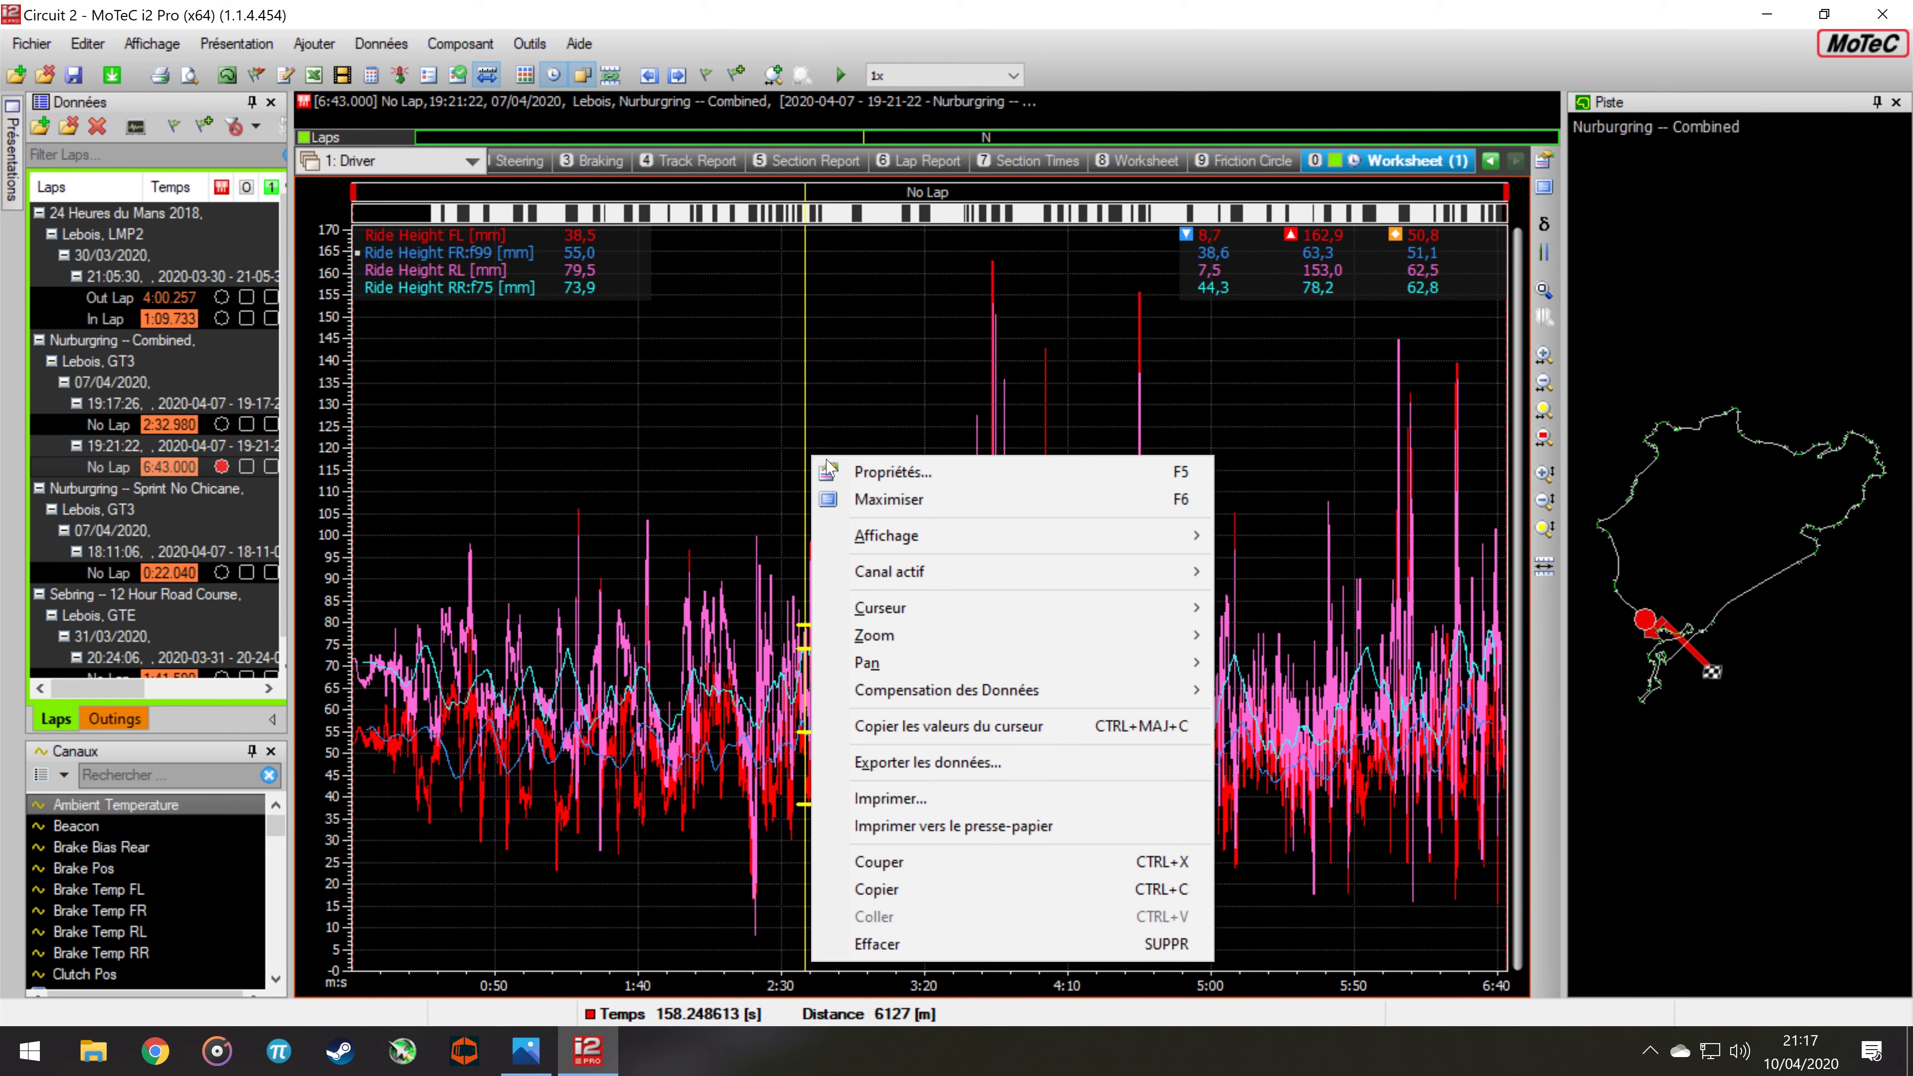
left_click(892, 472)
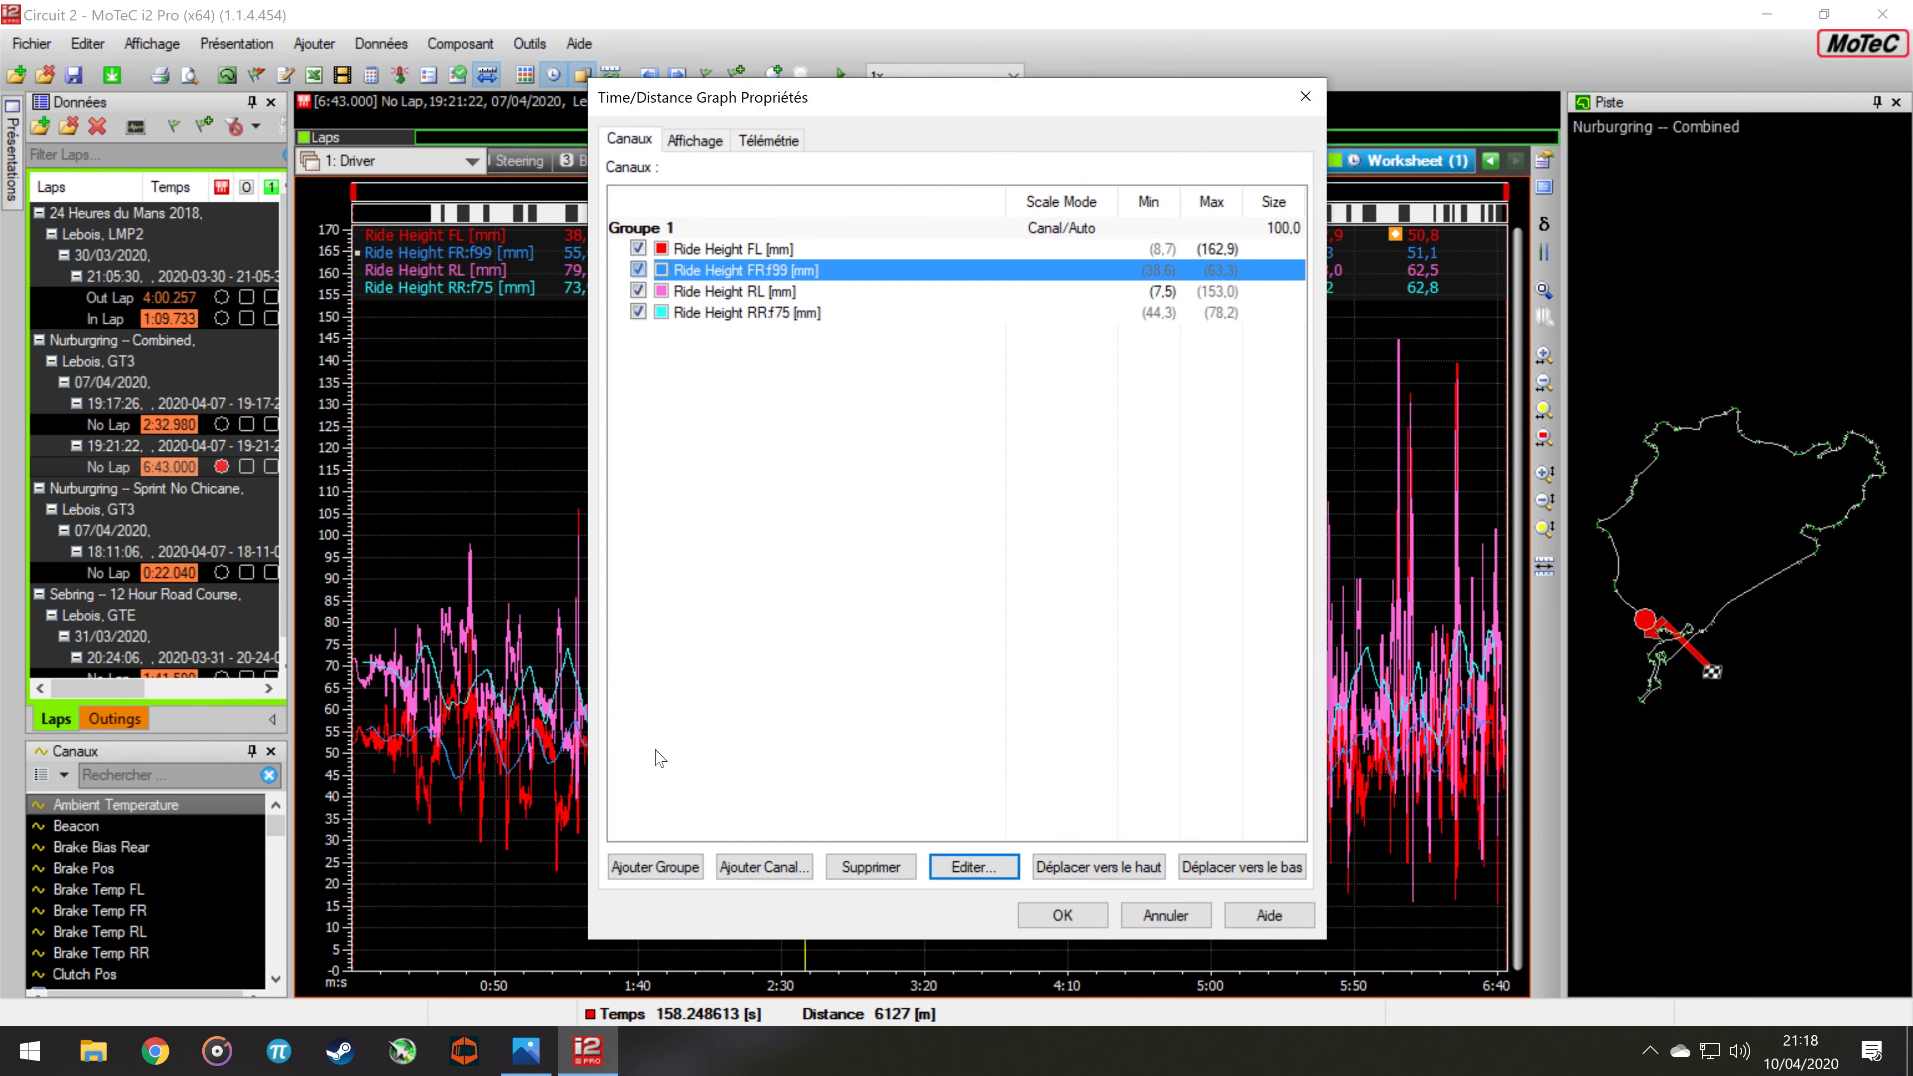
left_click(756, 866)
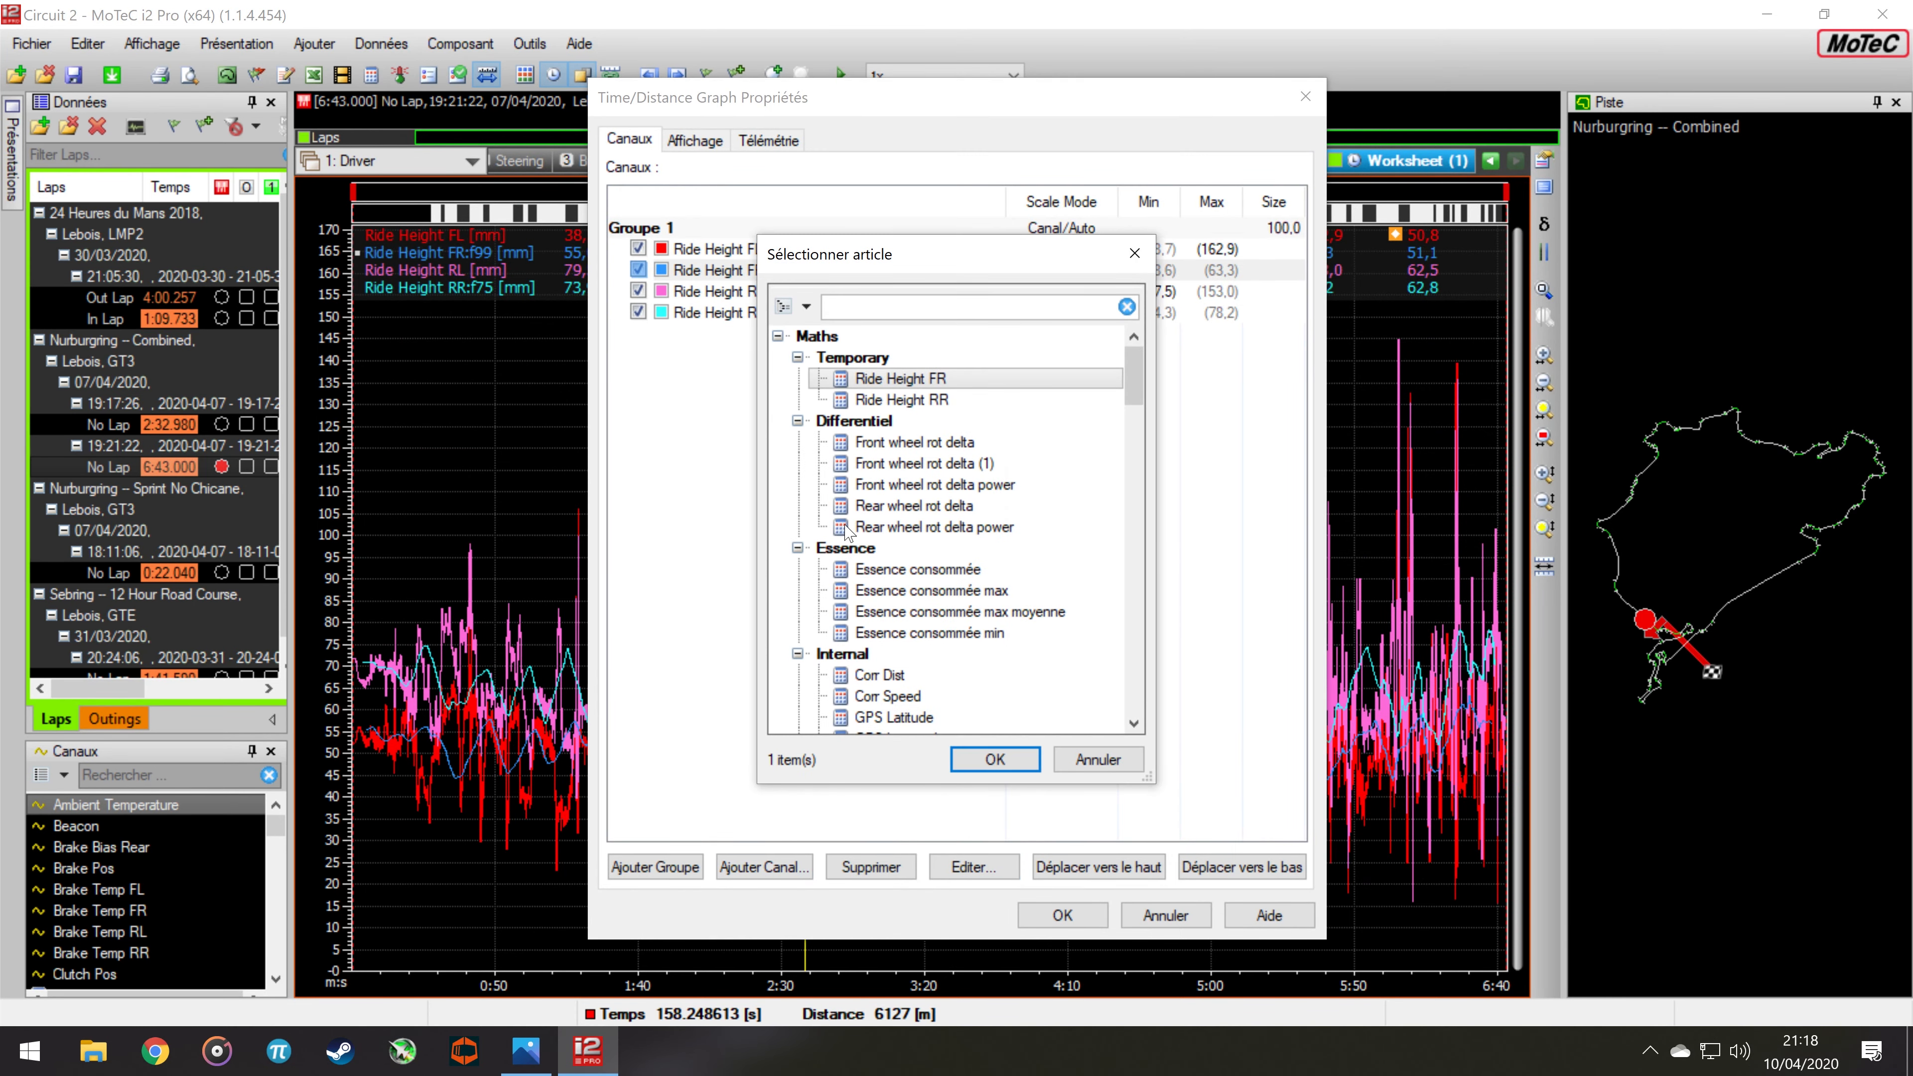
scroll(849, 531, "down", 10)
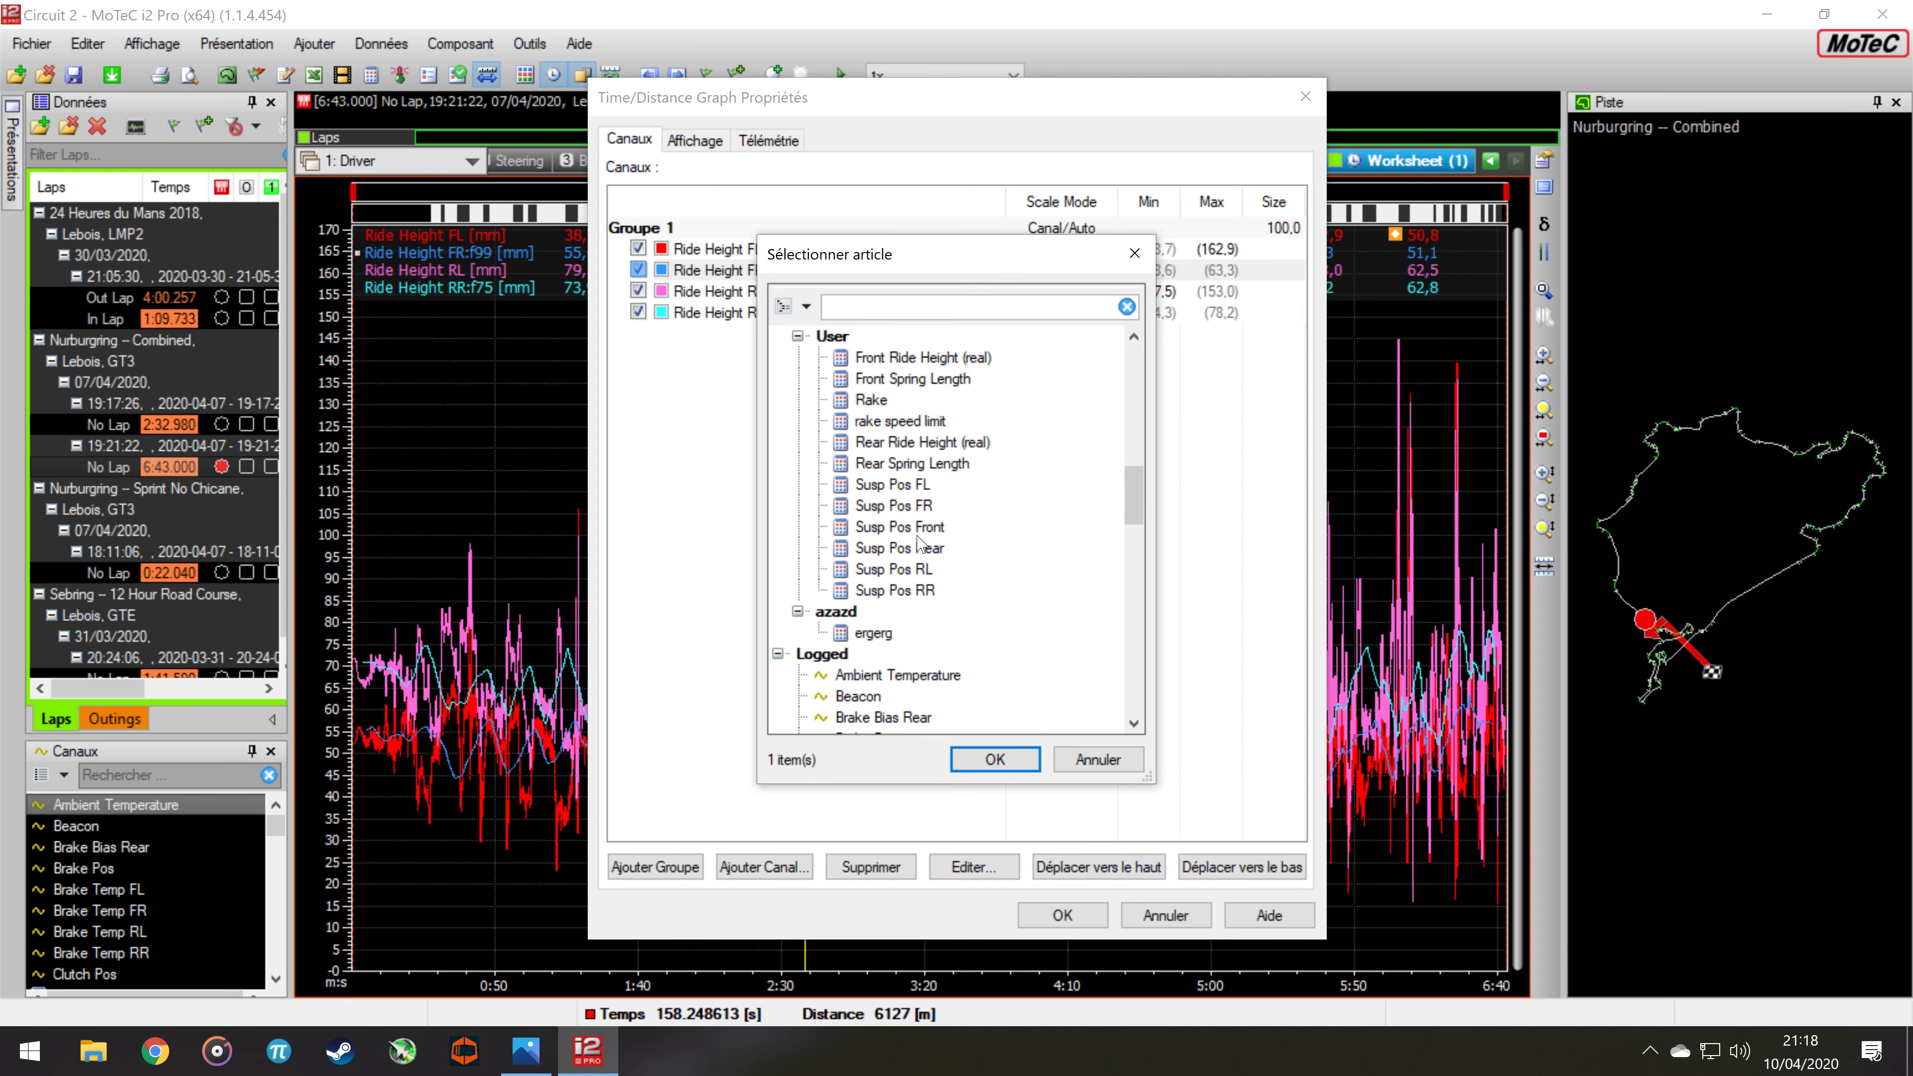
double_click(892, 636)
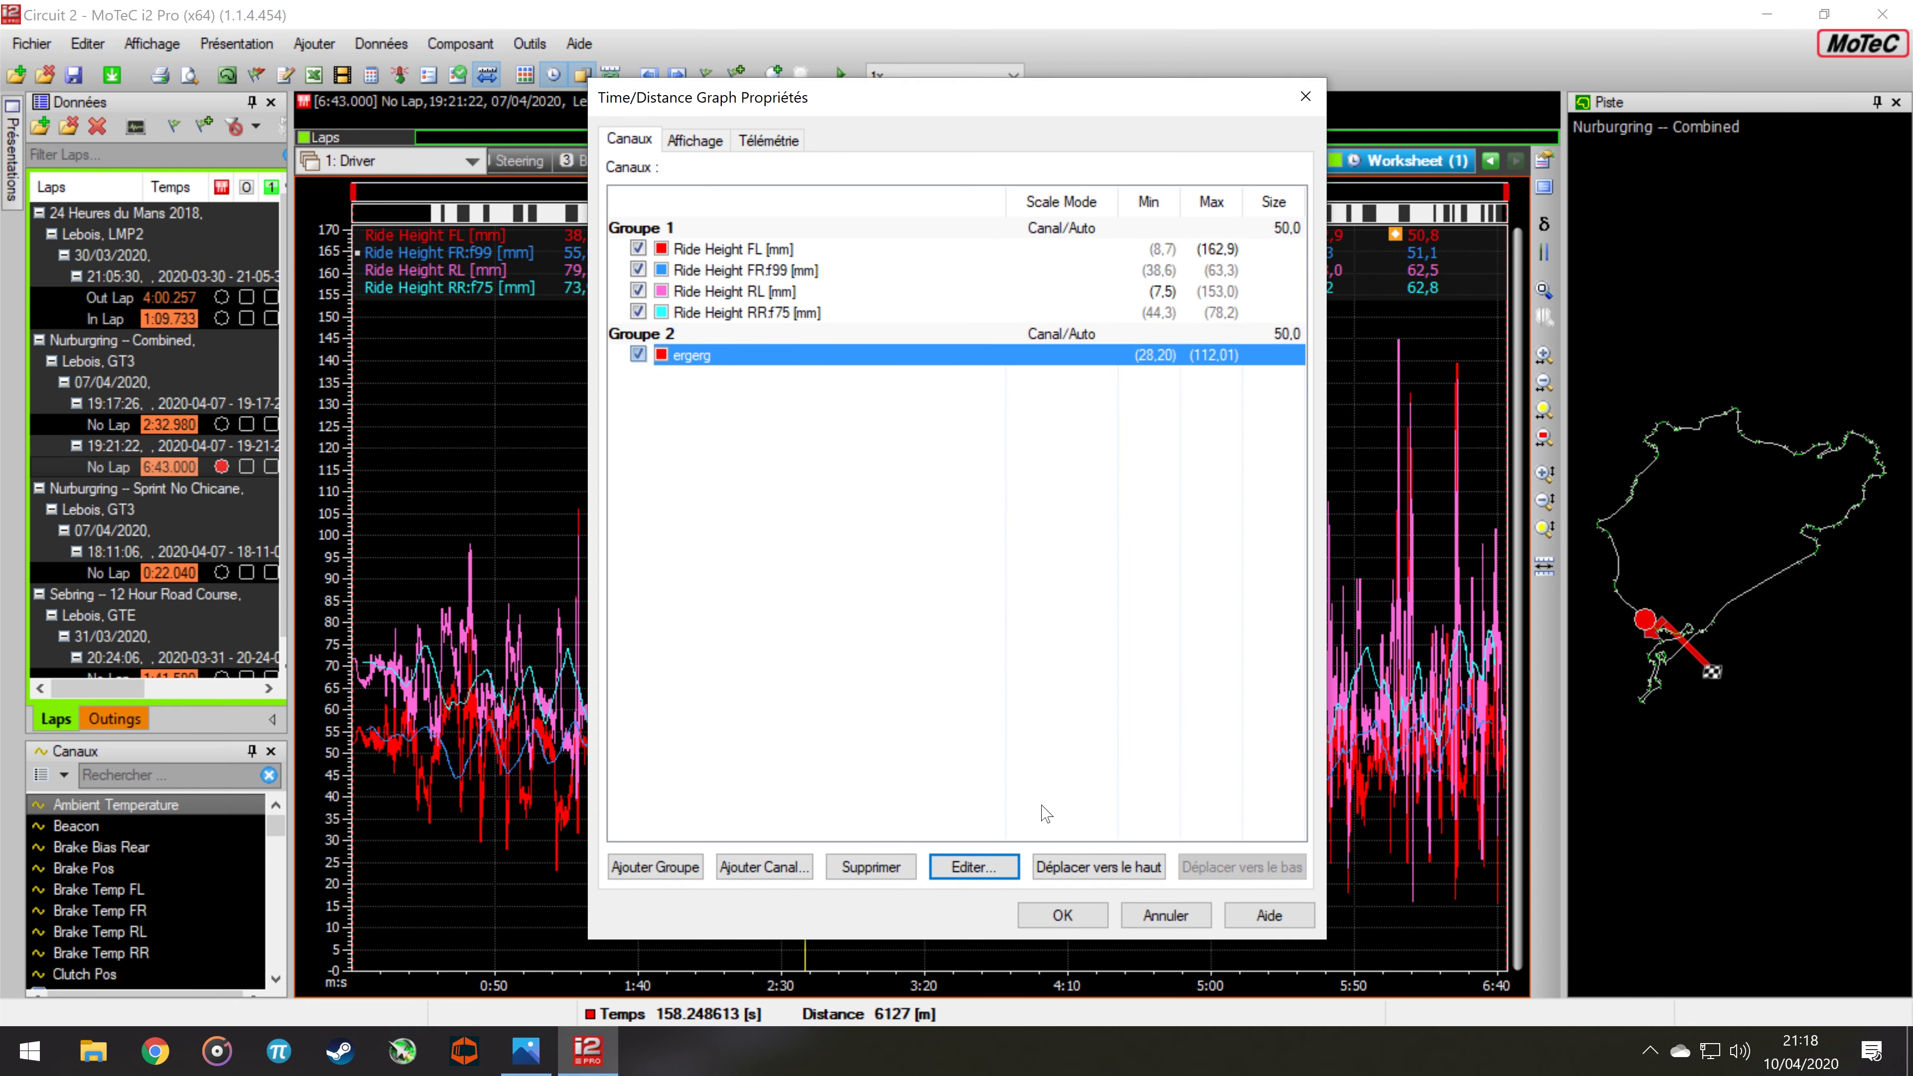
left_click(1090, 910)
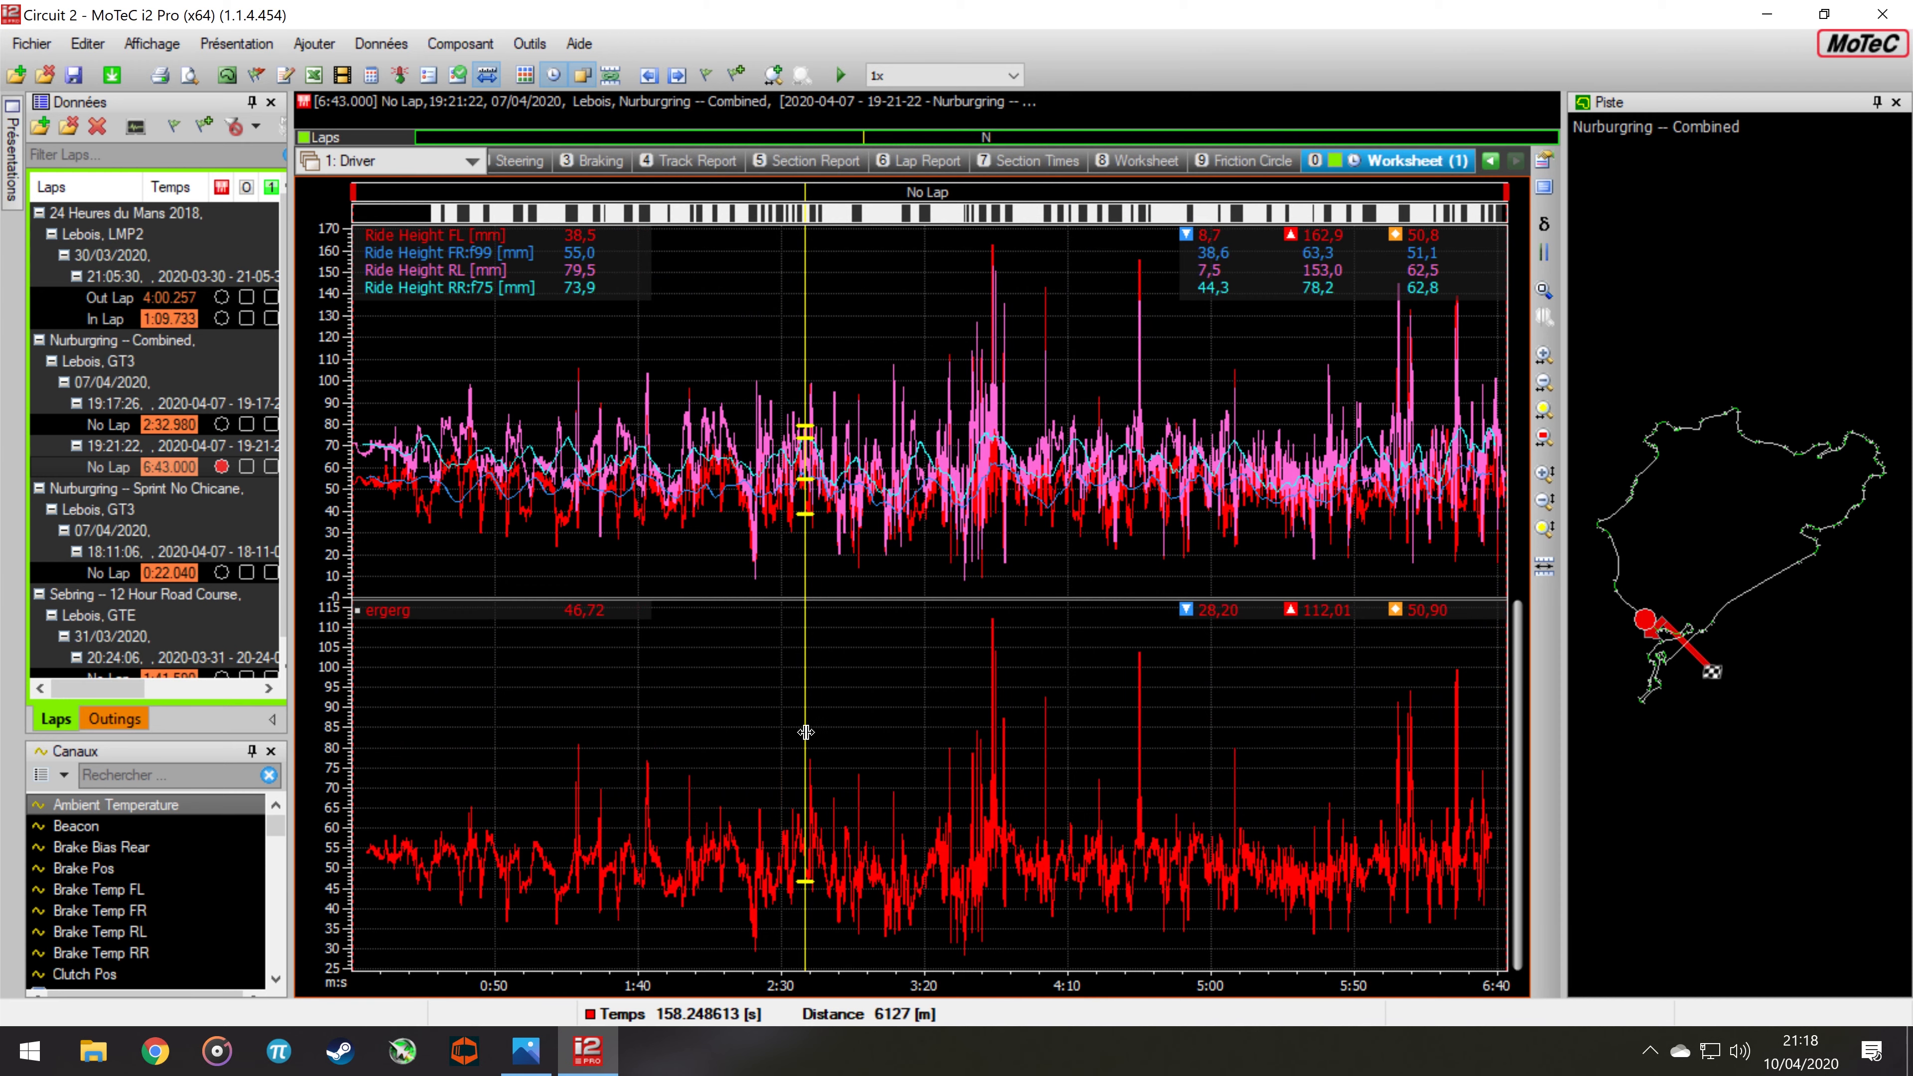
Check the ergerg channel's group in the graph properties
right_click(653, 691)
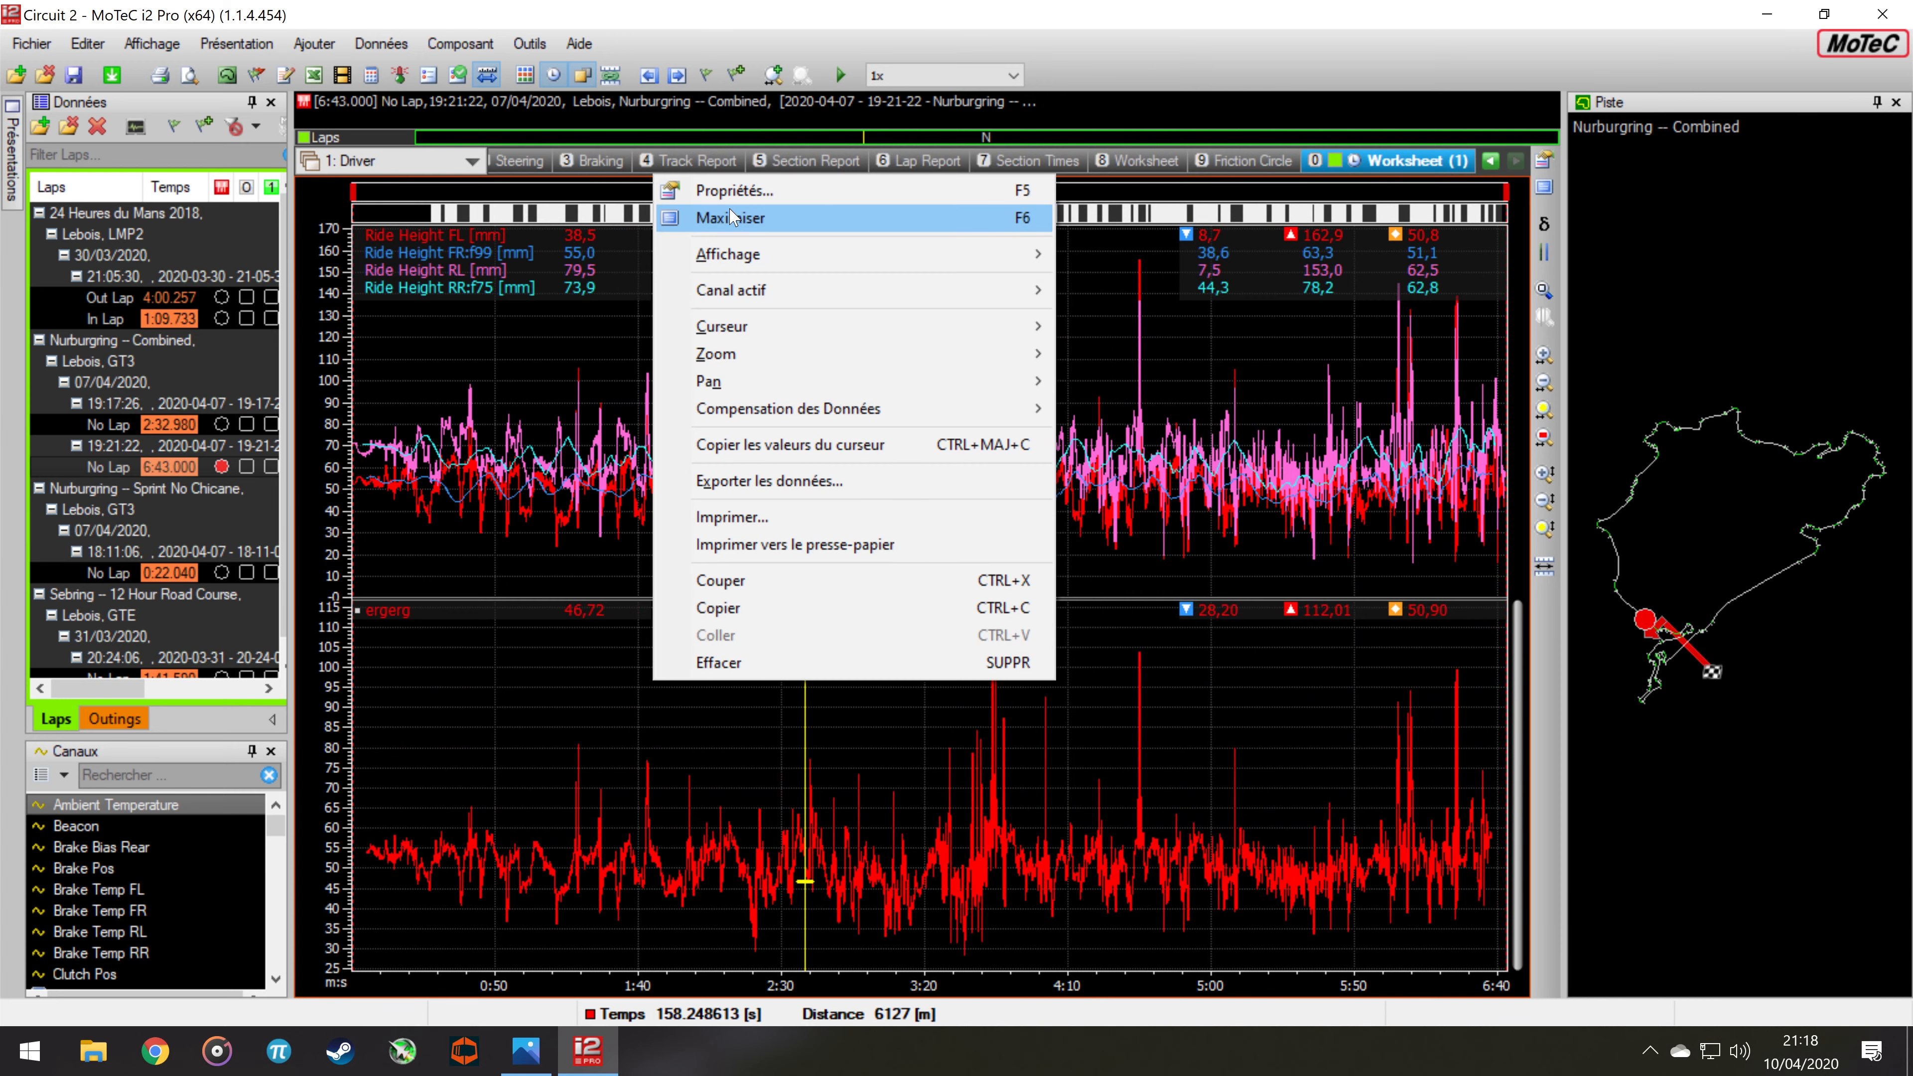
left_click(732, 191)
mouse_move(683, 357)
left_mouse_down()
mouse_move(684, 229)
mouse_move(678, 359)
left_mouse_up()
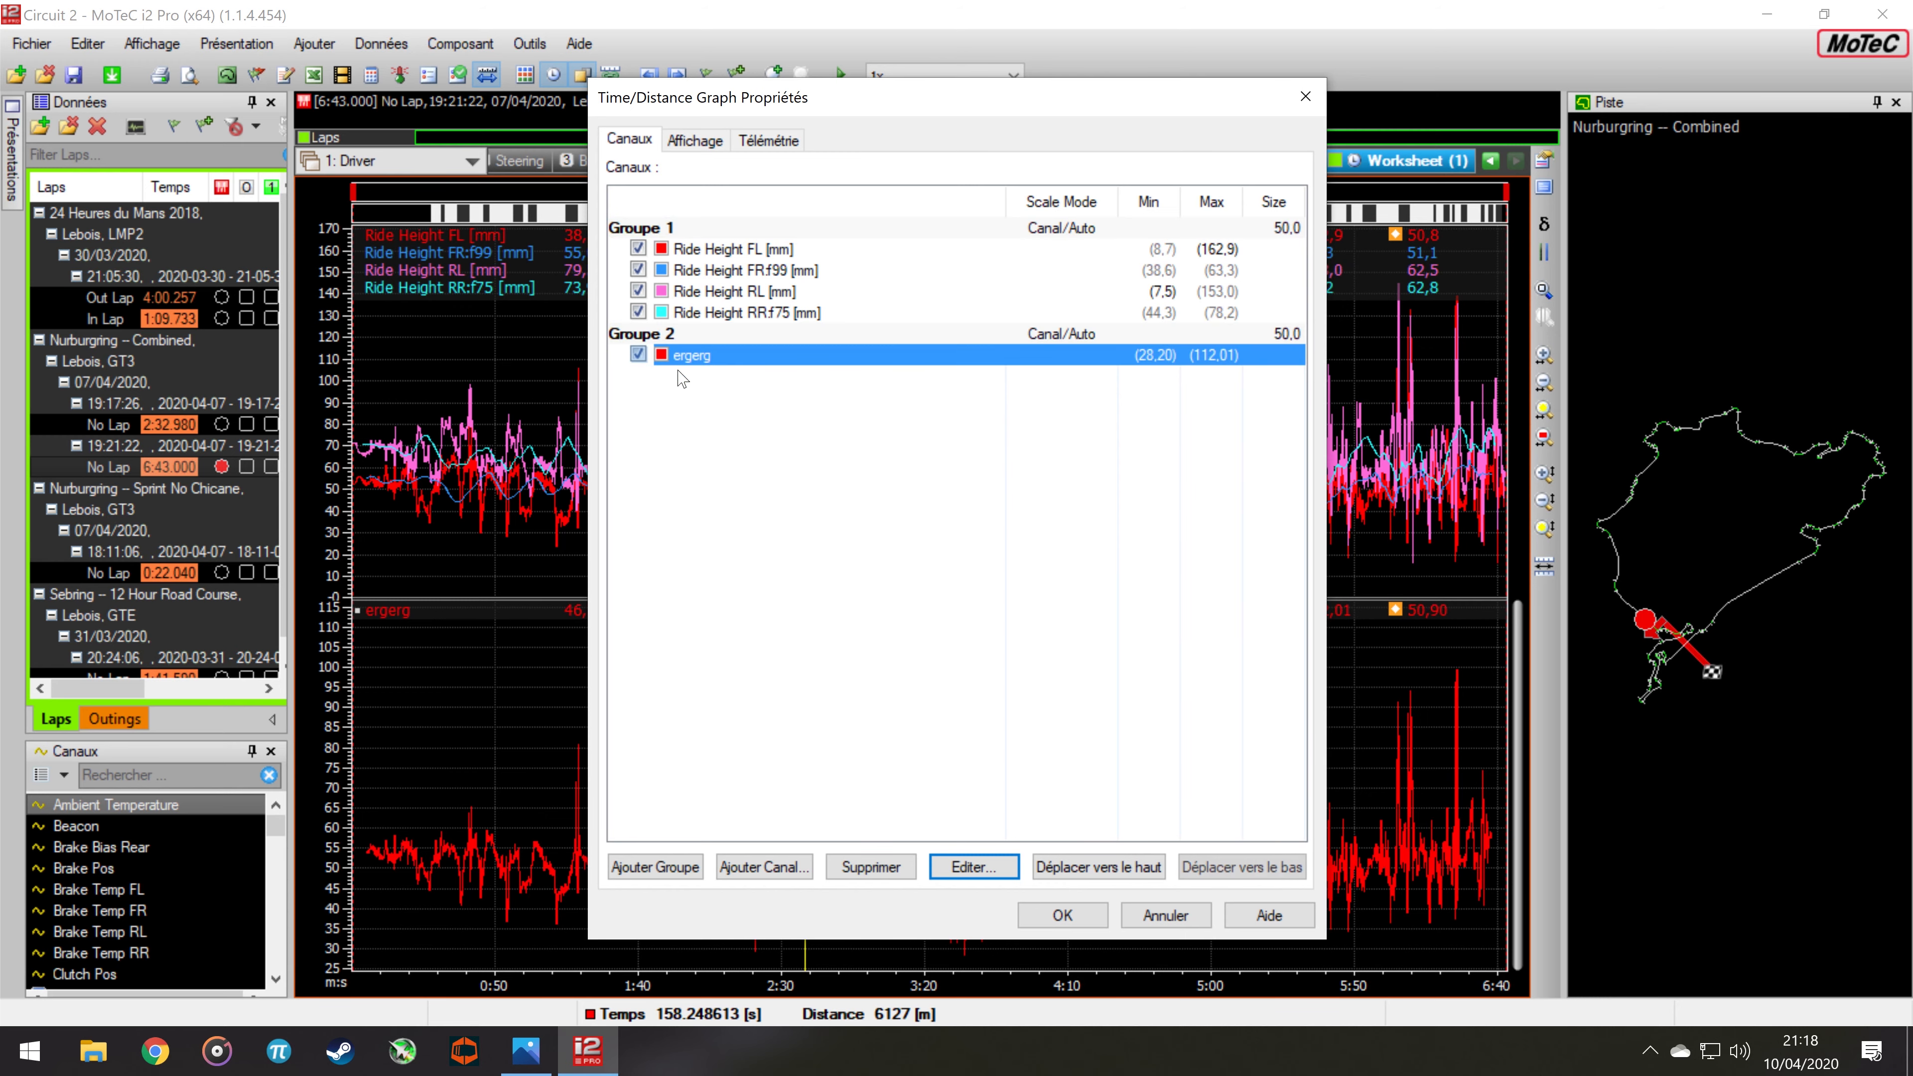
left_click(1065, 915)
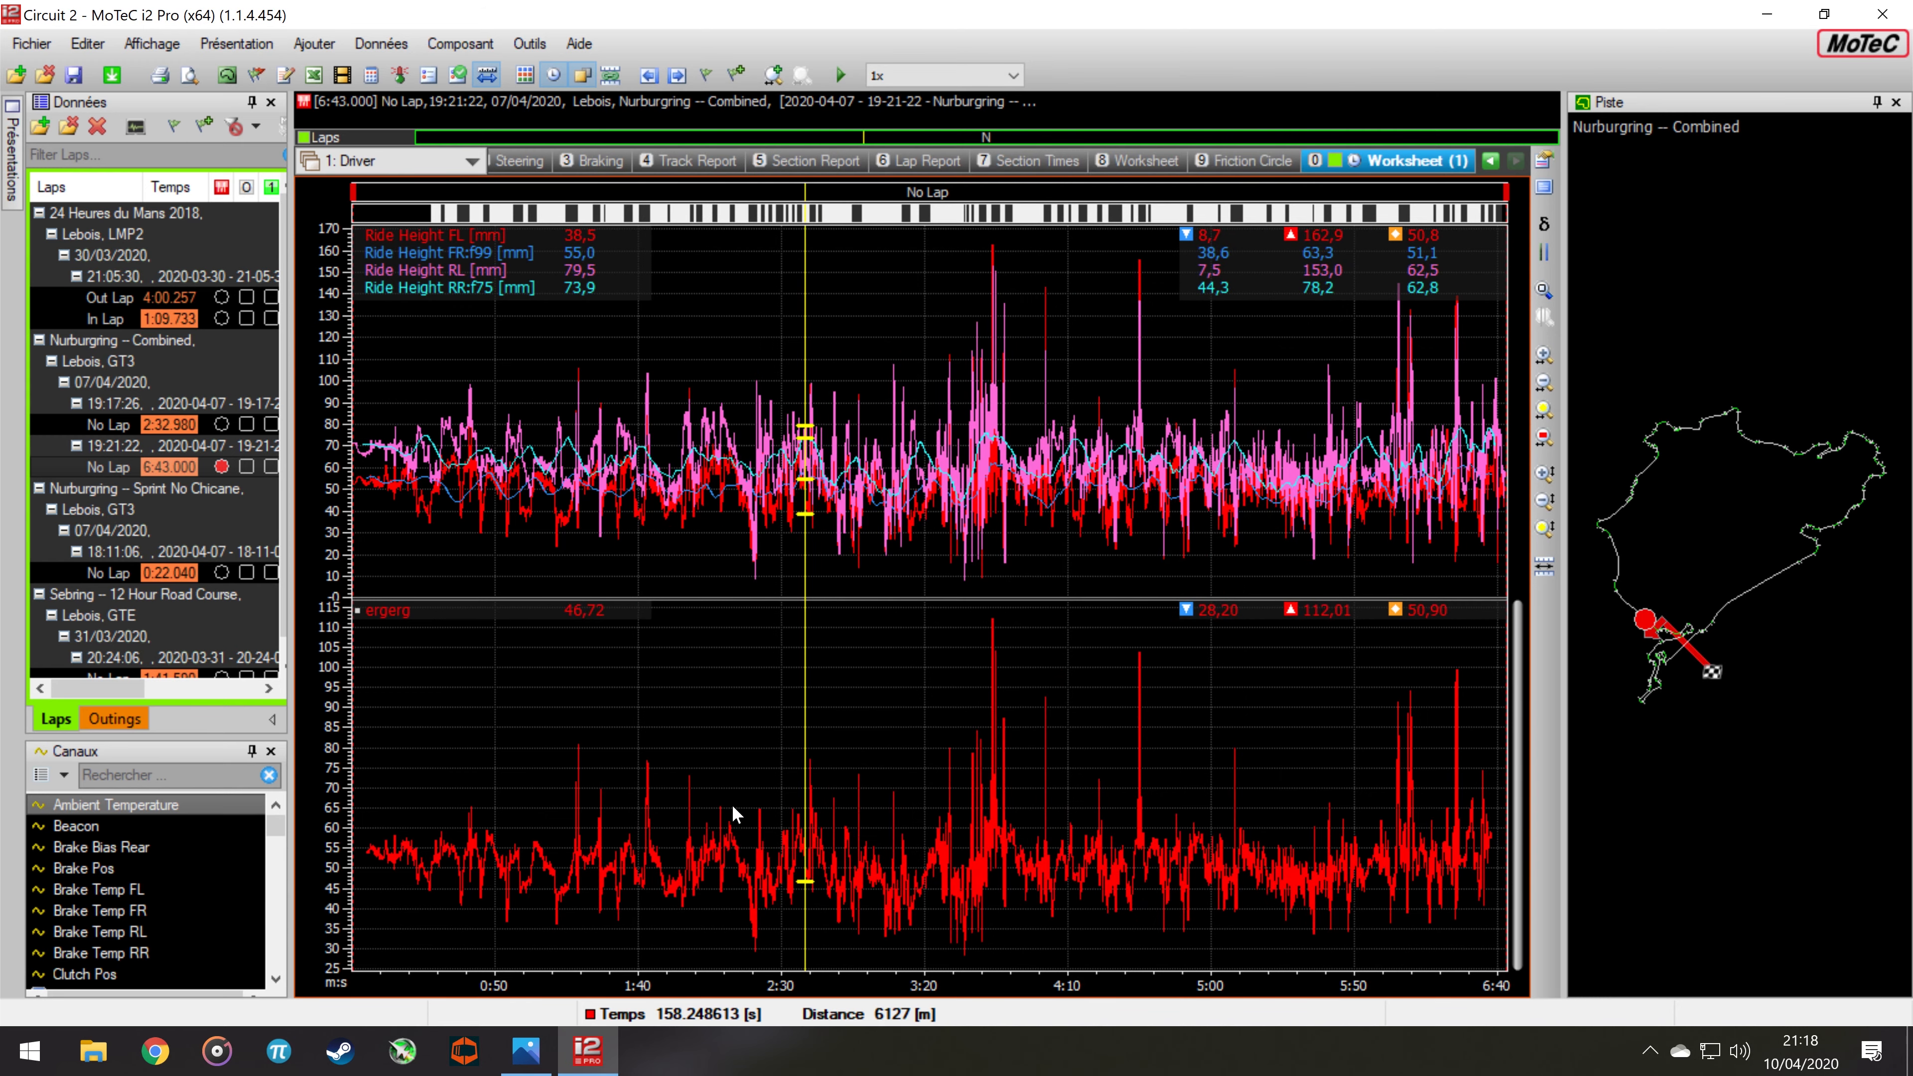
Inspect the ride height and ergerg values at about 25 s, 39 s and 97 s into the lap
mouse_move(753, 814)
left_mouse_down()
mouse_move(808, 823)
mouse_move(426, 851)
left_mouse_up()
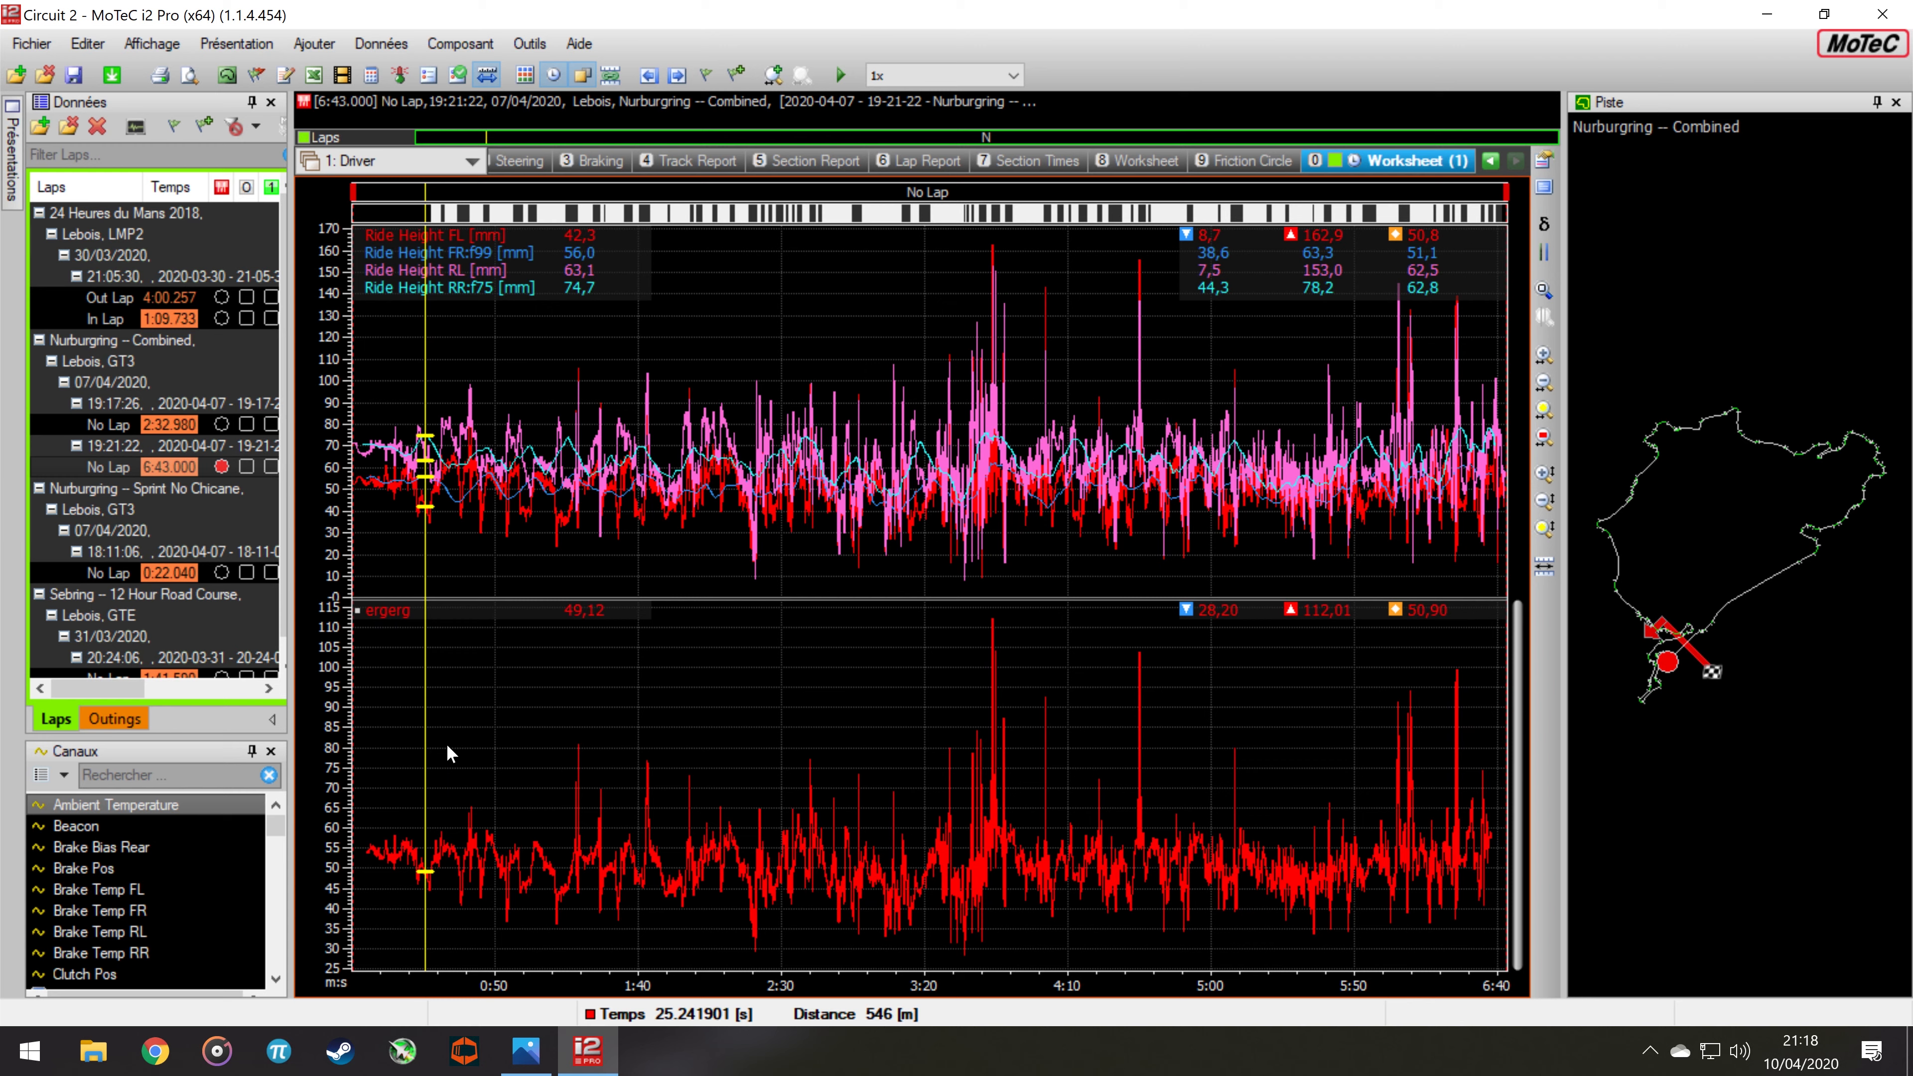
mouse_move(451, 753)
left_mouse_down()
mouse_move(927, 719)
mouse_move(1119, 660)
mouse_move(619, 748)
mouse_move(464, 754)
left_mouse_up()
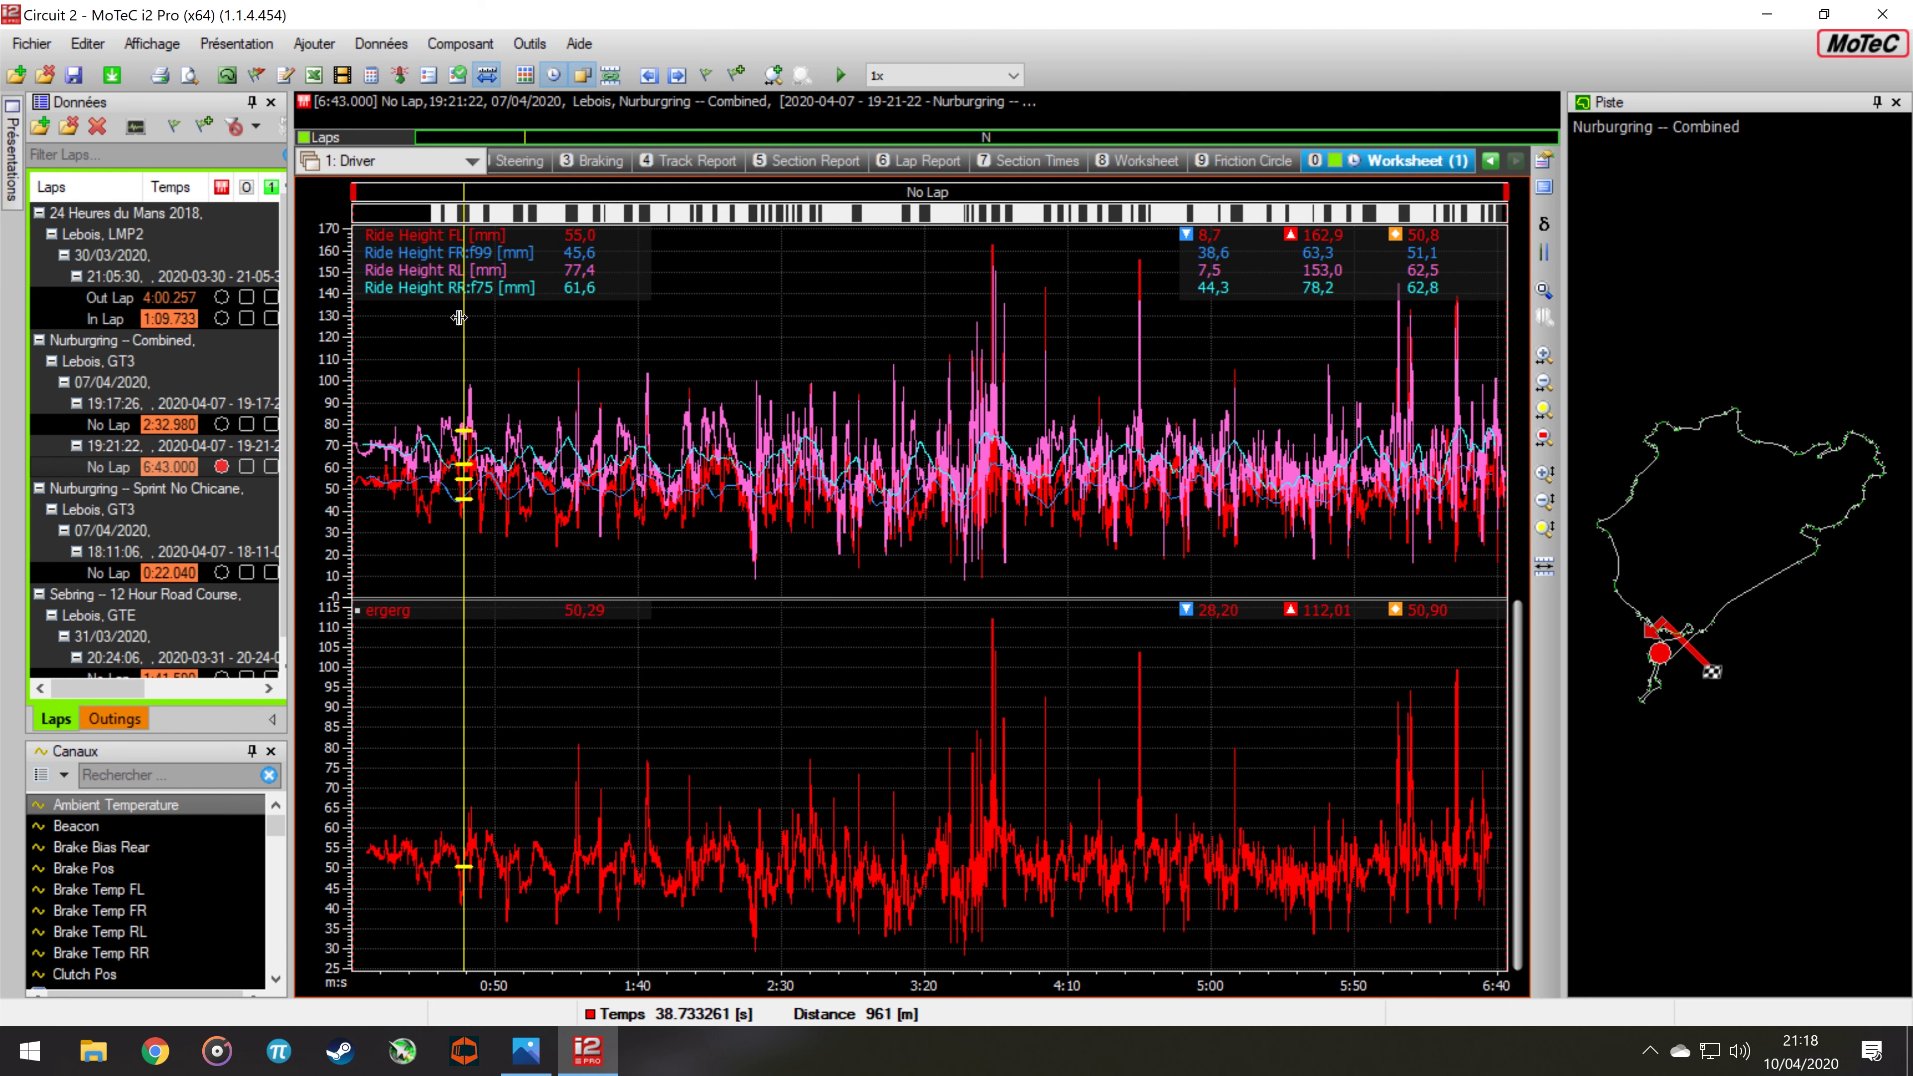
left_click(443, 169)
left_click(443, 169)
left_click_drag(540, 477, 633, 498)
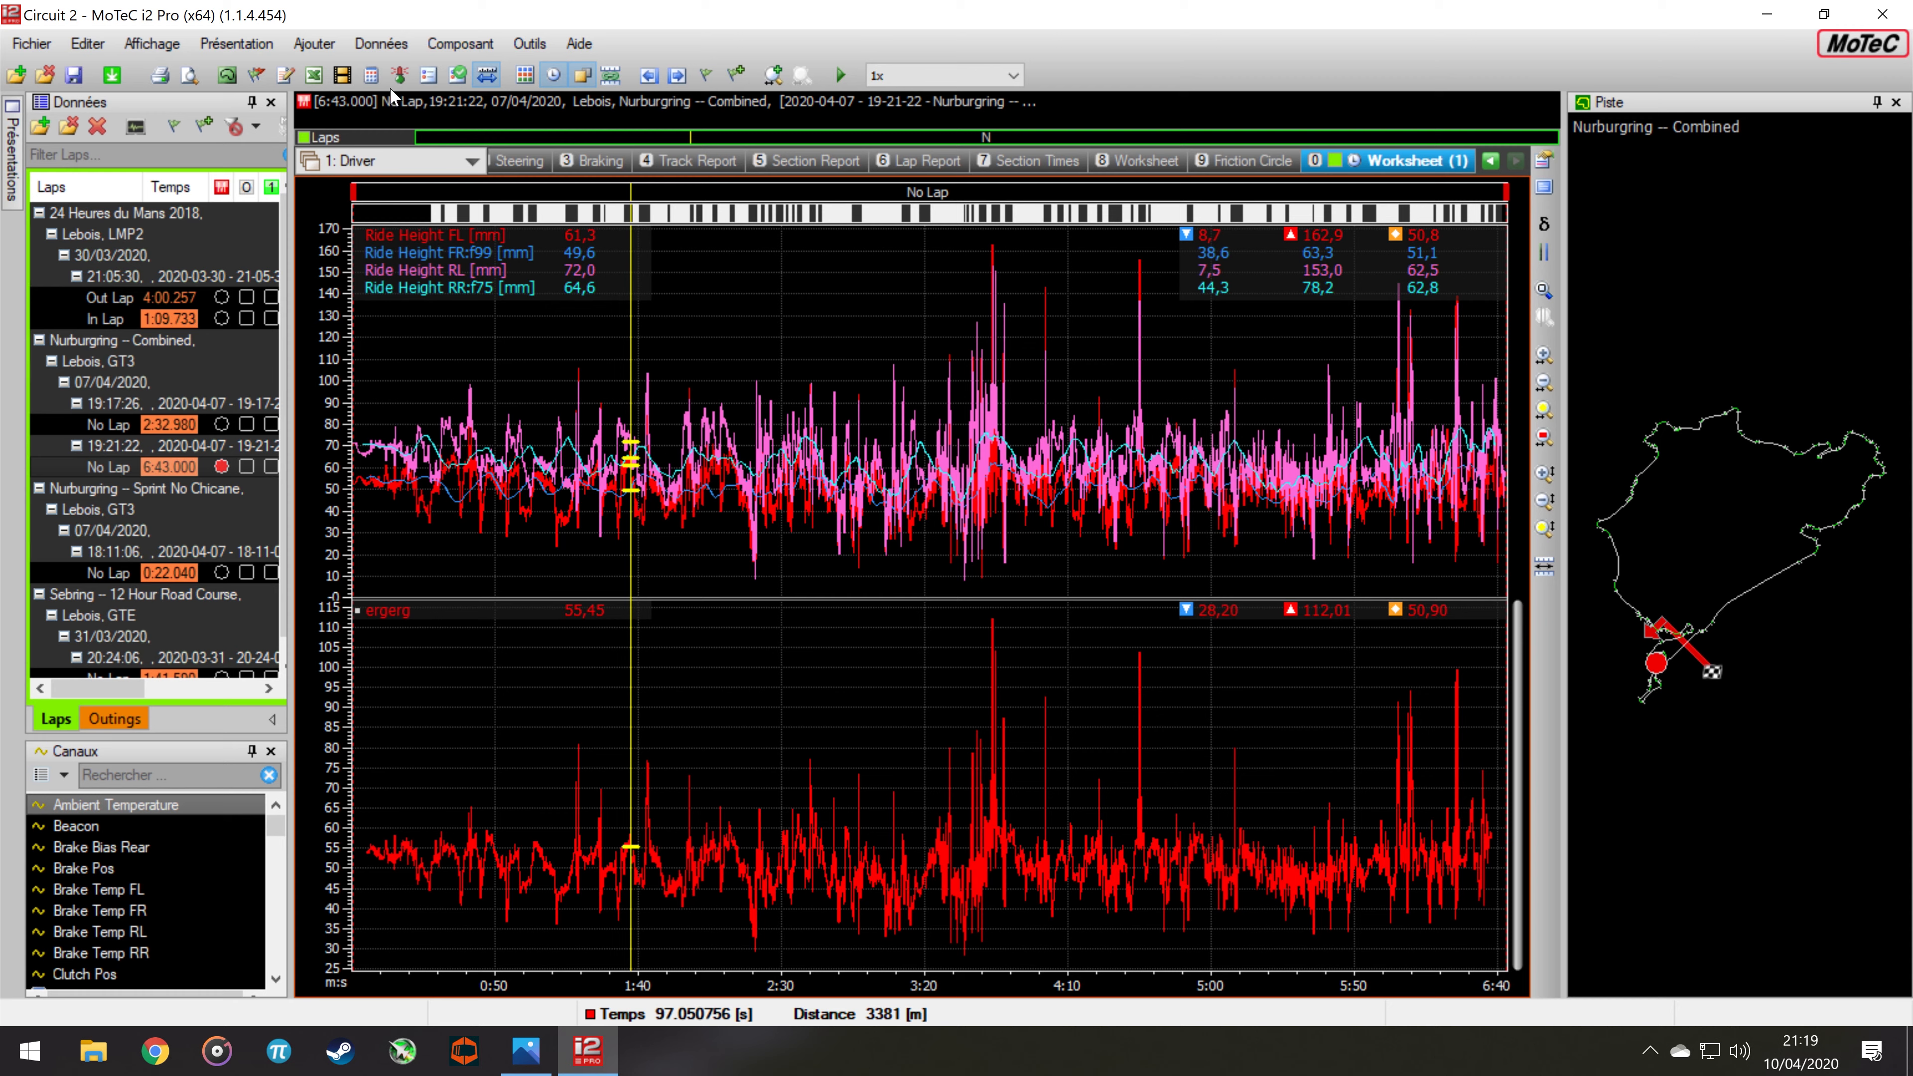
Look through the workspace's workbooks and worksheets in the layout editor, then close it
left_click(231, 47)
left_click(316, 72)
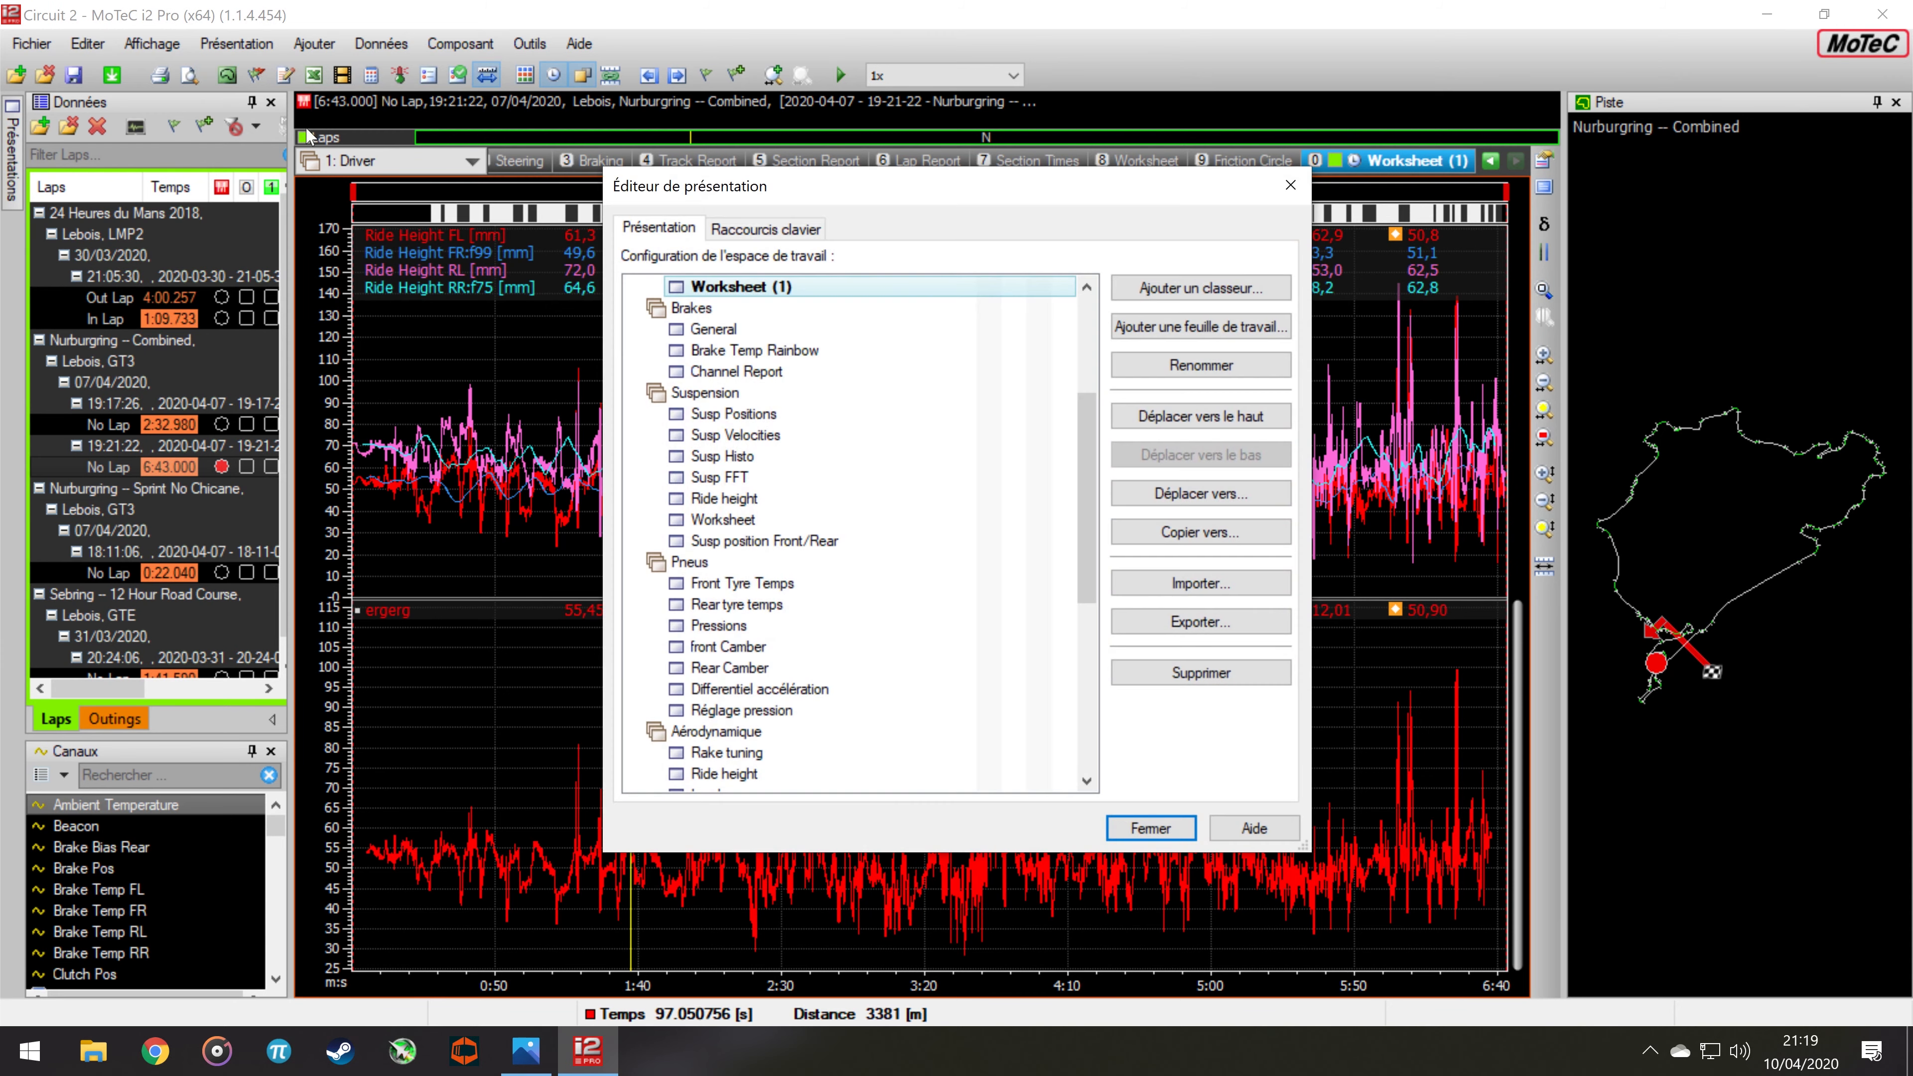
scroll(823, 619, "down", 6)
scroll(823, 619, "up", 6)
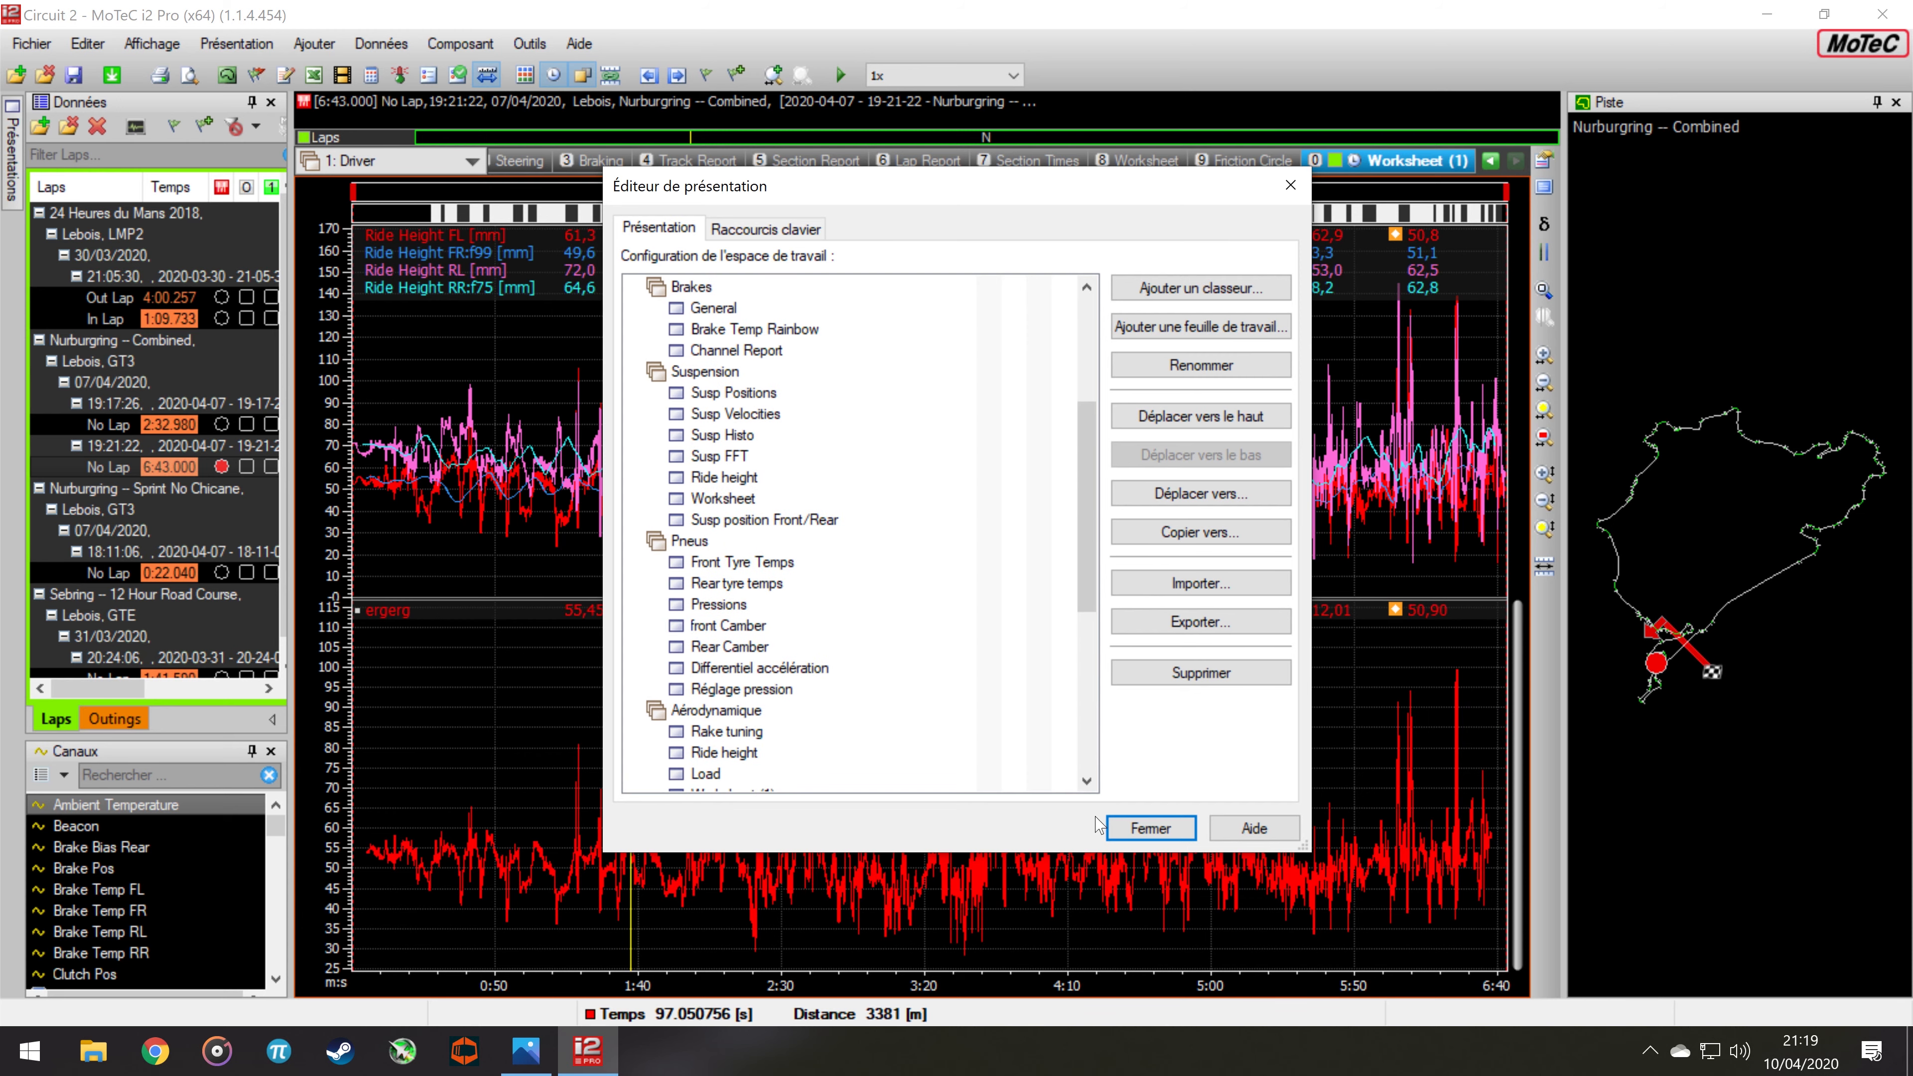
left_click(1117, 826)
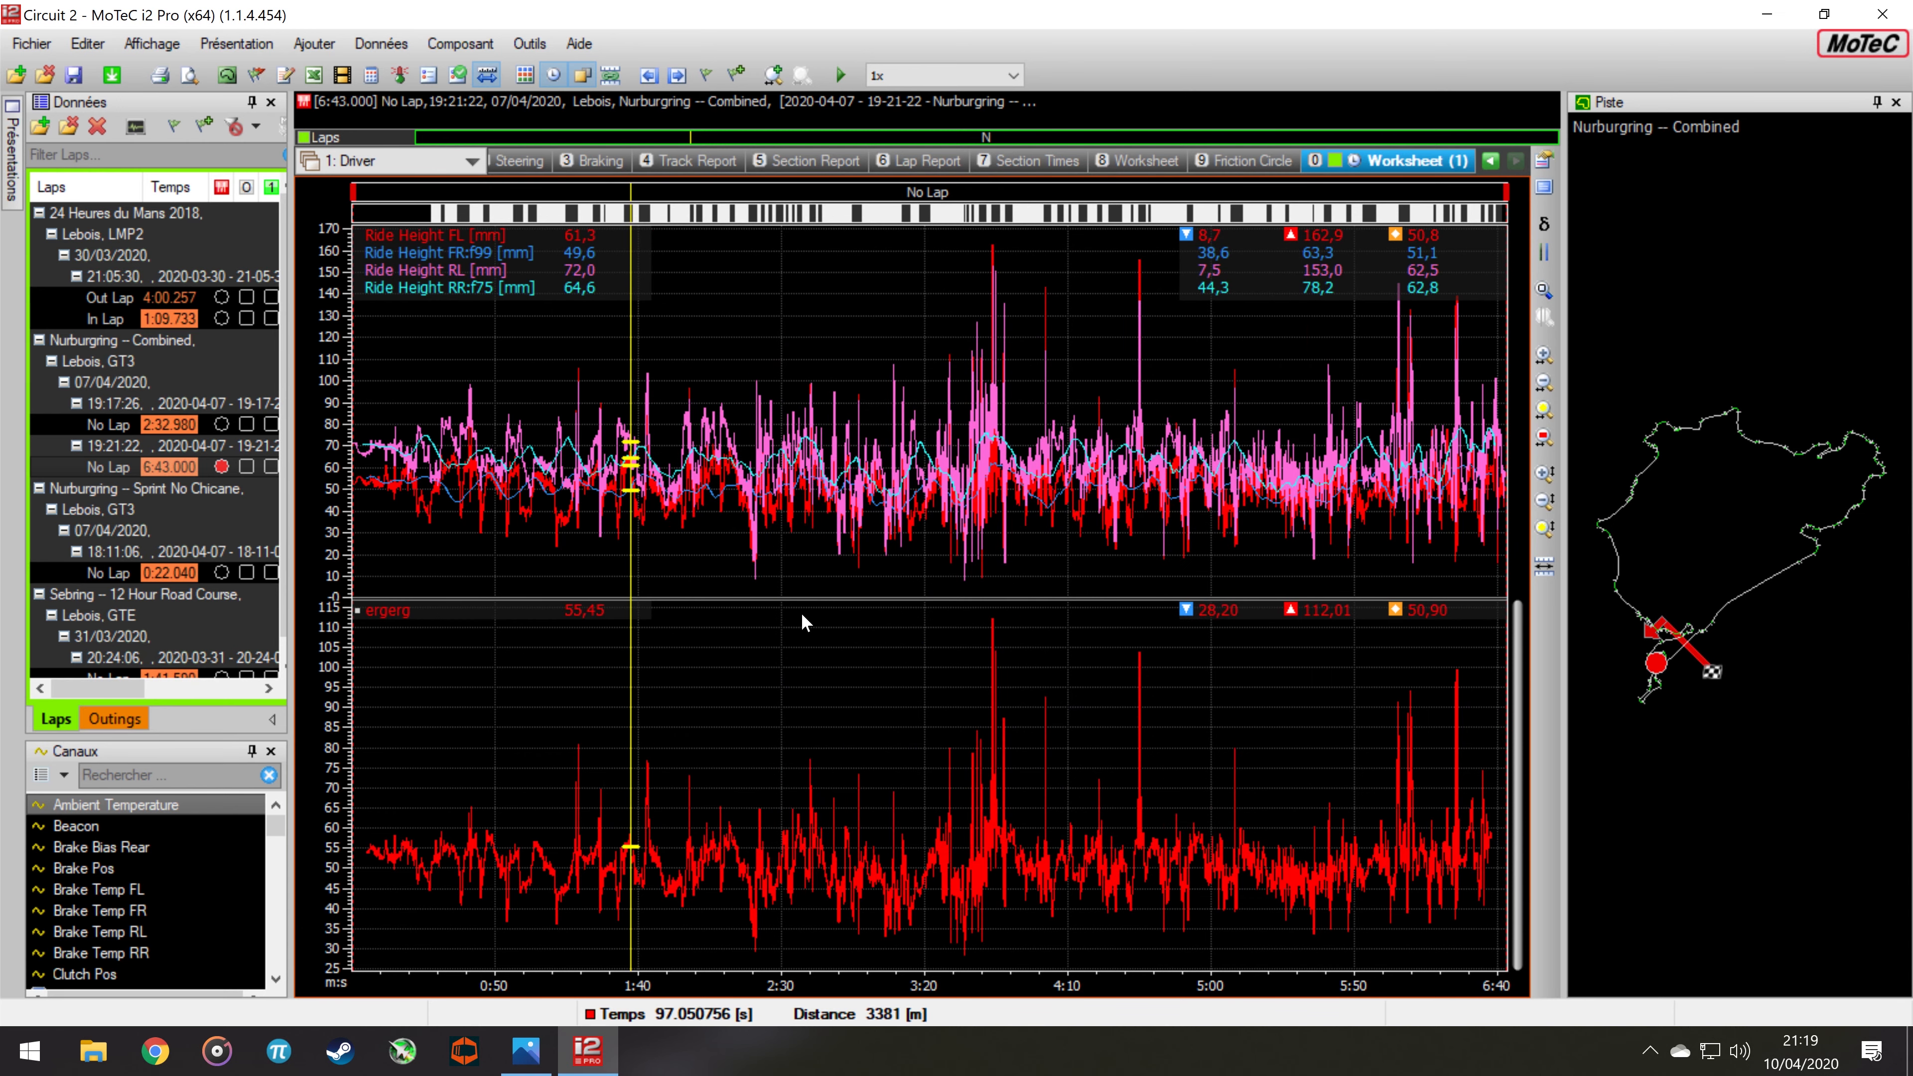